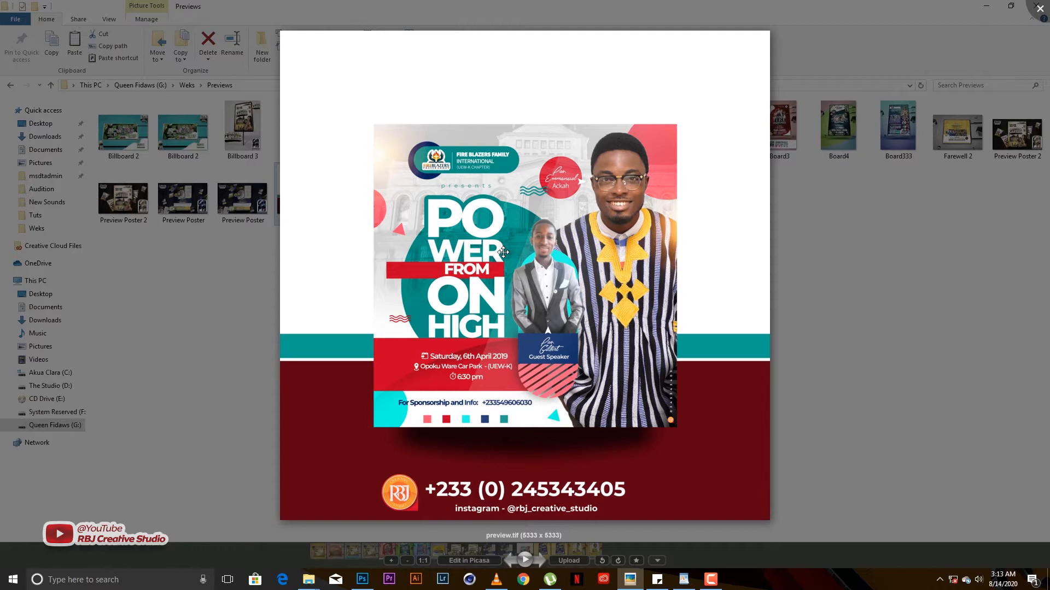
# - Close the Picasa flyer preview and bring the blank Photoshop Untitled-1 canvas forward
pyautogui.click(1036, 9)
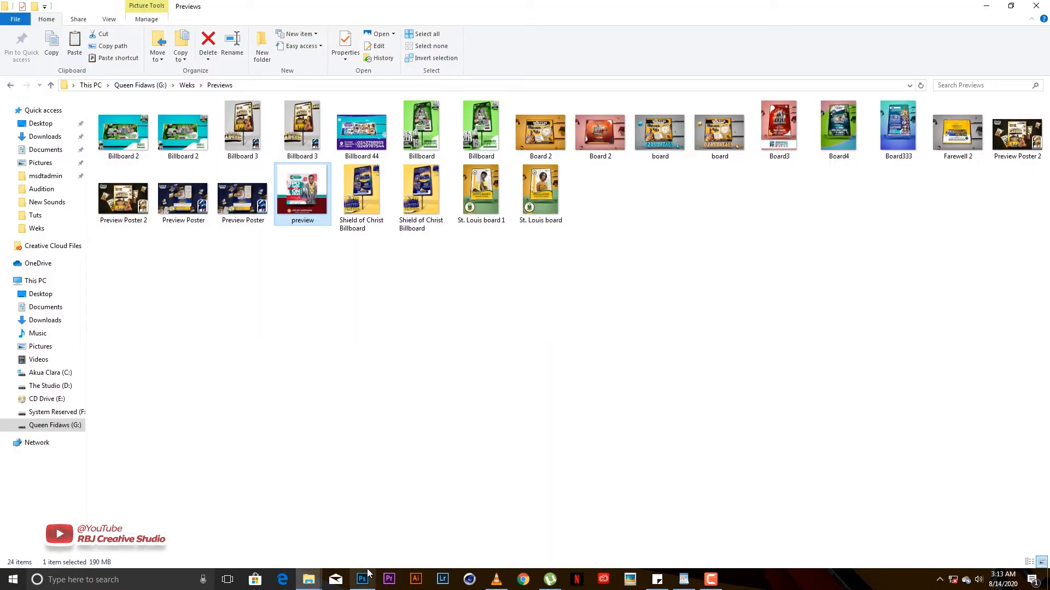
pyautogui.click(366, 577)
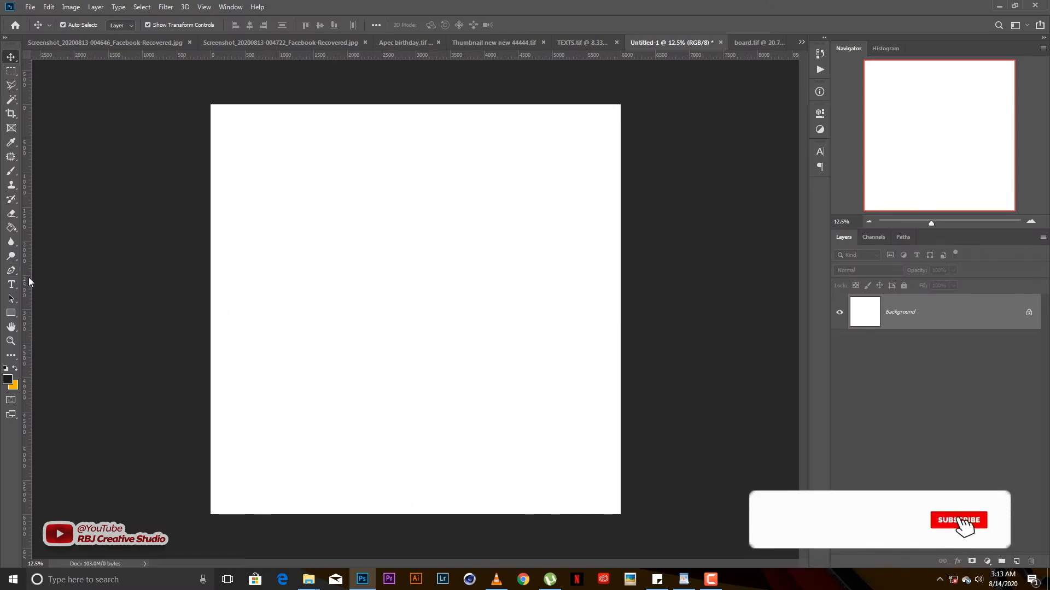
# - Add vertical and horizontal guides crossing at 3000 px, then switch to the Previews folder window
pyautogui.moveTo(29, 282); pyautogui.dragTo(413, 267)
pyautogui.moveTo(413, 192); pyautogui.dragTo(420, 192)
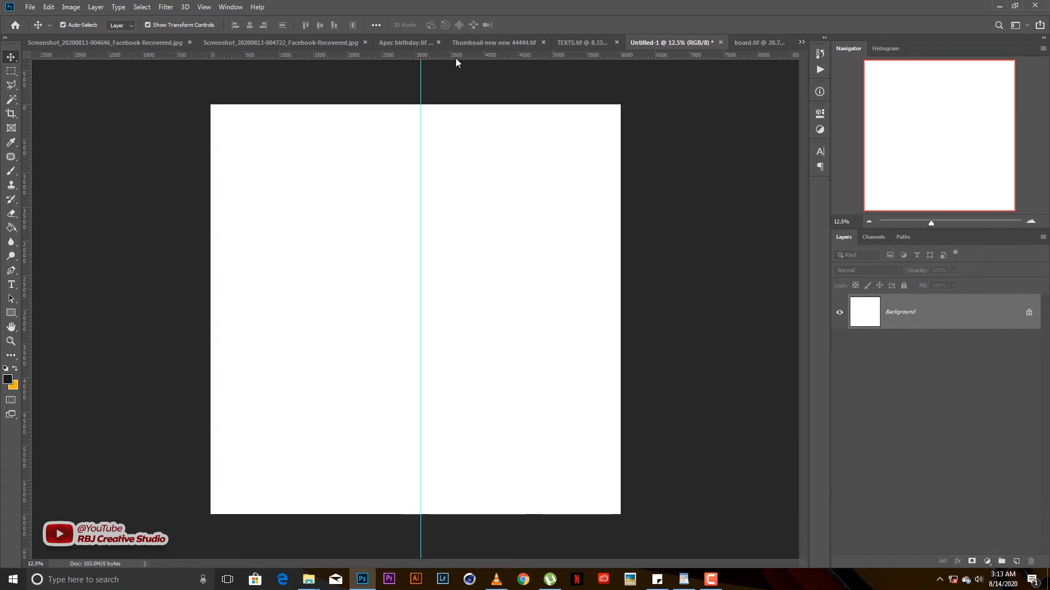
pyautogui.moveTo(456, 58); pyautogui.dragTo(484, 309)
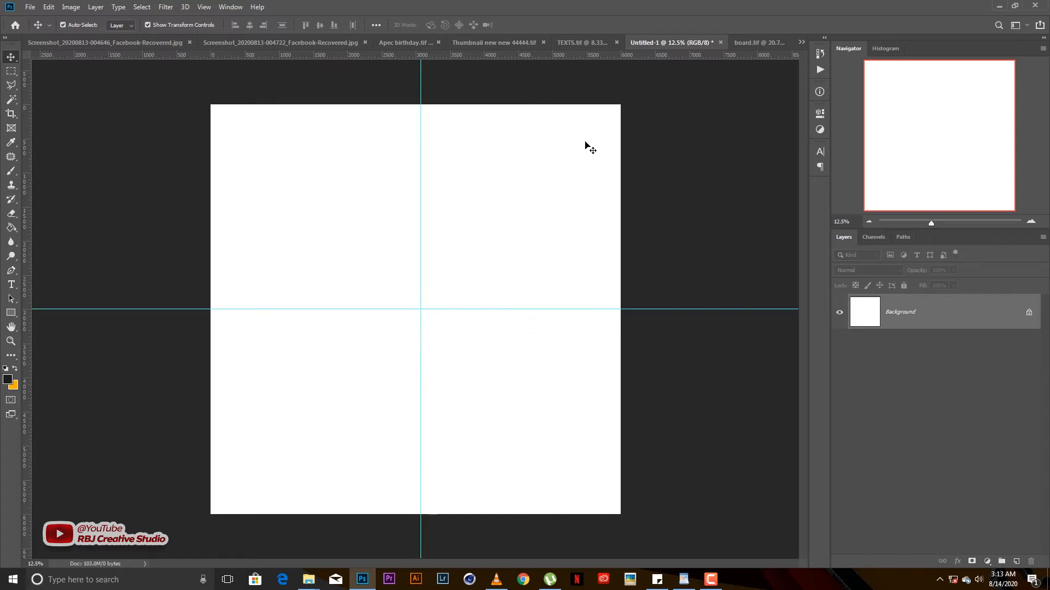
pyautogui.moveTo(317, 581)
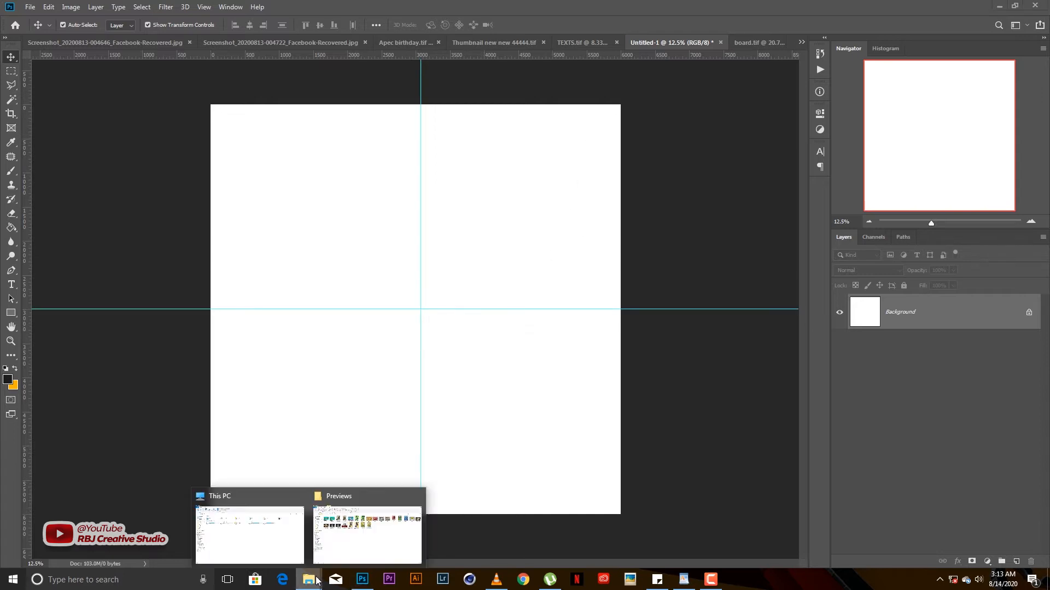
pyautogui.click(331, 552)
# - Go back to The Studio folder, scroll to Taurus Wallpaper.jpg, and drag it into Photoshop
pyautogui.click(10, 85)
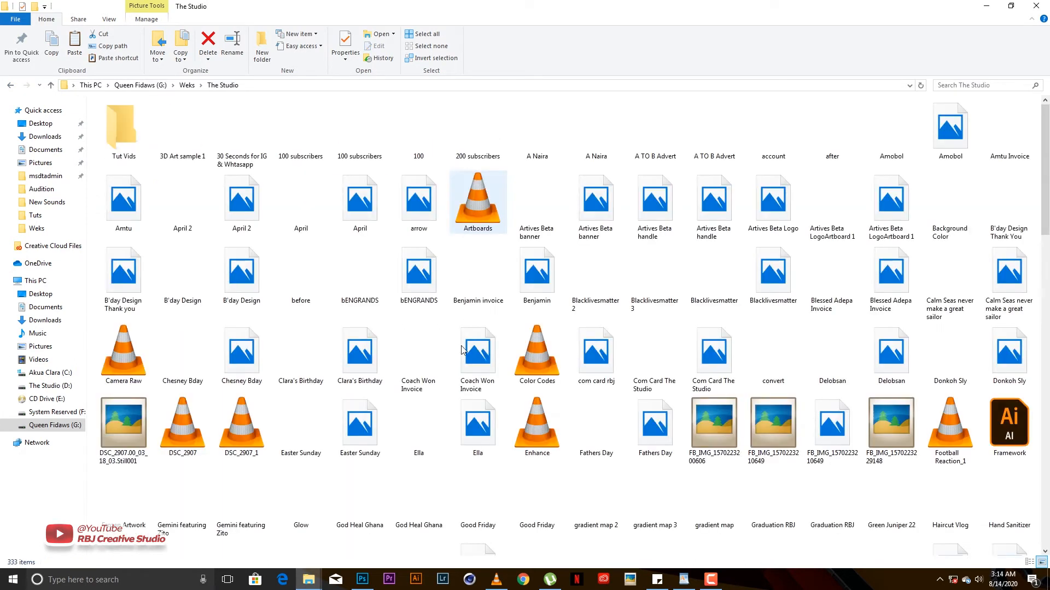
pyautogui.moveTo(1048, 233); pyautogui.dragTo(1048, 311)
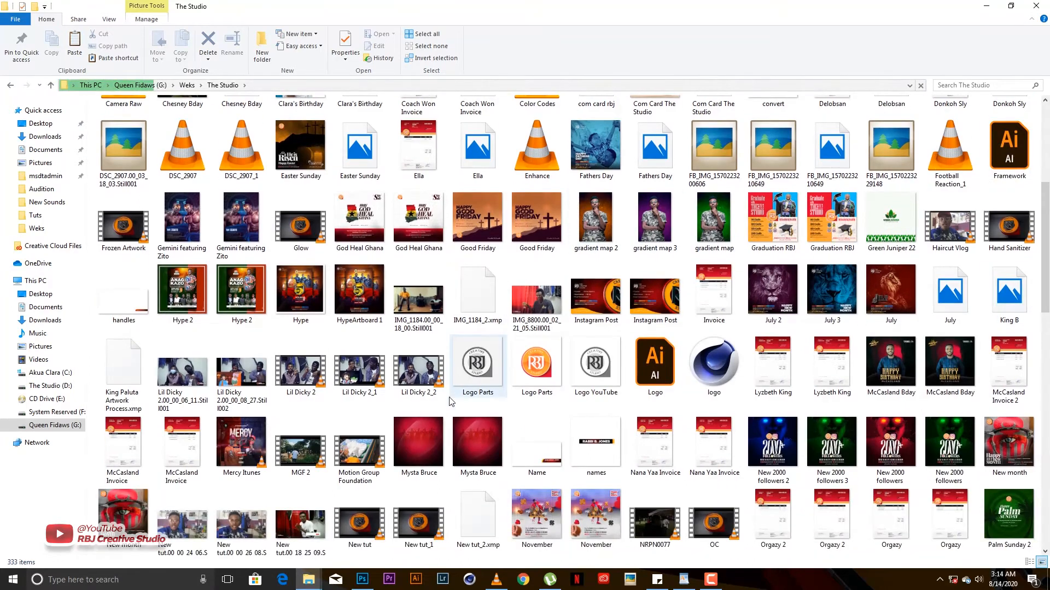
pyautogui.moveTo(1047, 282); pyautogui.dragTo(1041, 397)
pyautogui.click(361, 432)
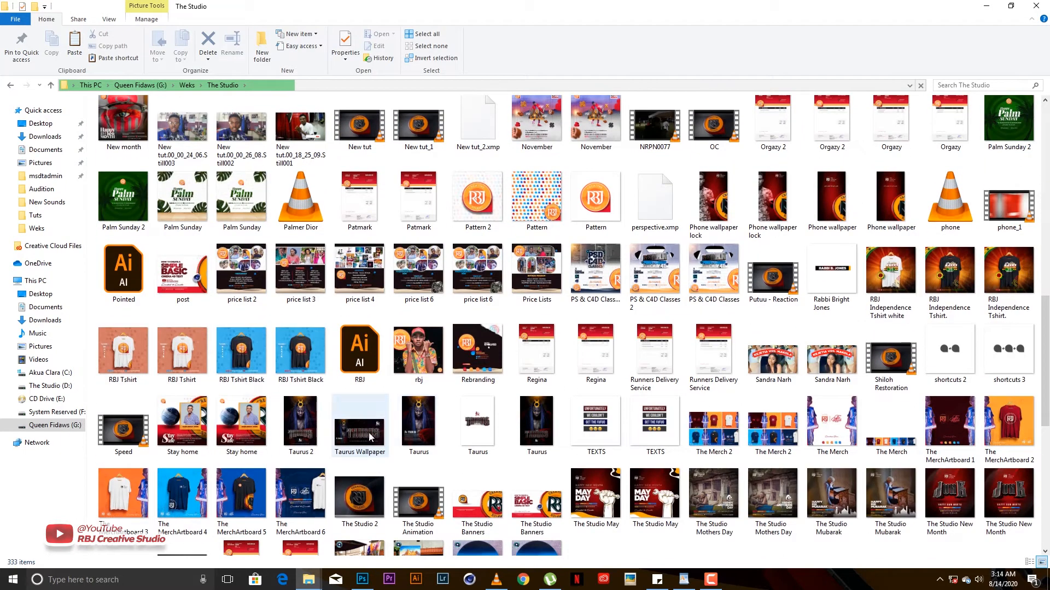
pyautogui.moveTo(370, 474); pyautogui.dragTo(397, 409)
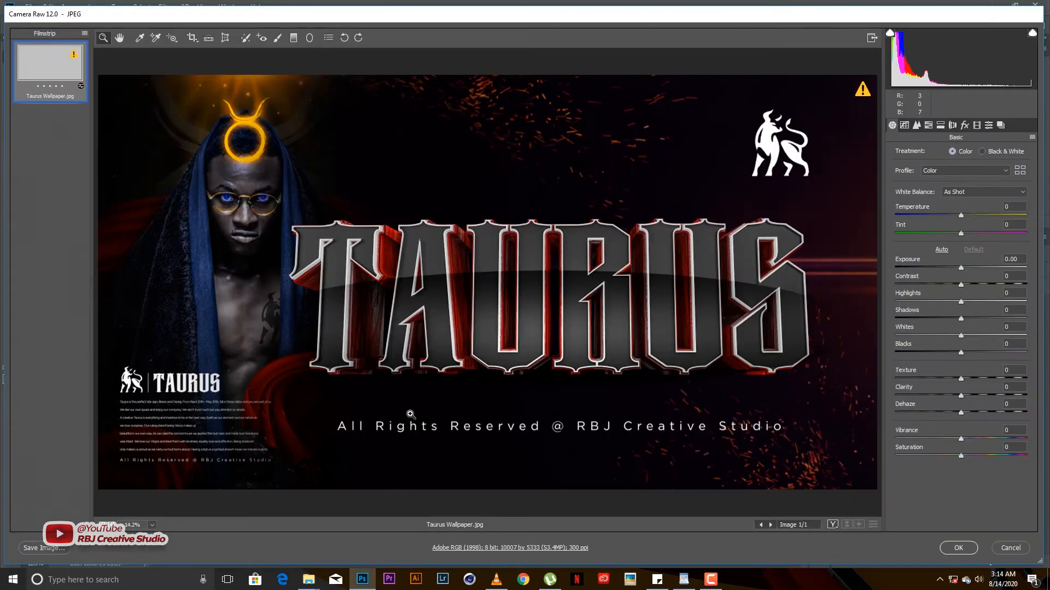
# - Place the Taurus Wallpaper from Camera Raw, scaled to about 53% around the centre, and commit
pyautogui.press('Return')
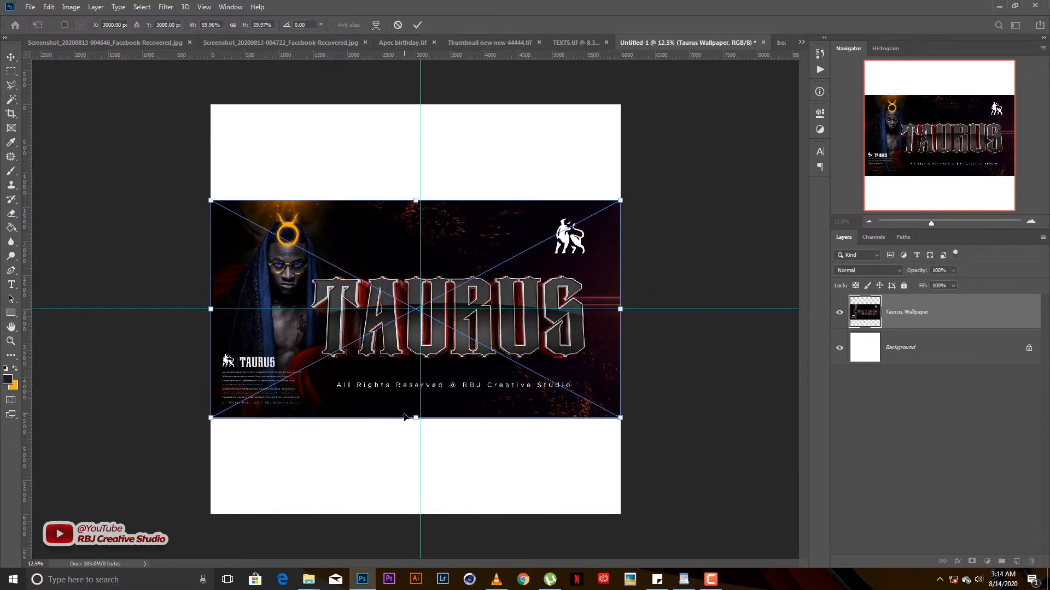
pyautogui.moveTo(617, 203); pyautogui.dragTo(595, 214)
pyautogui.press('Return')
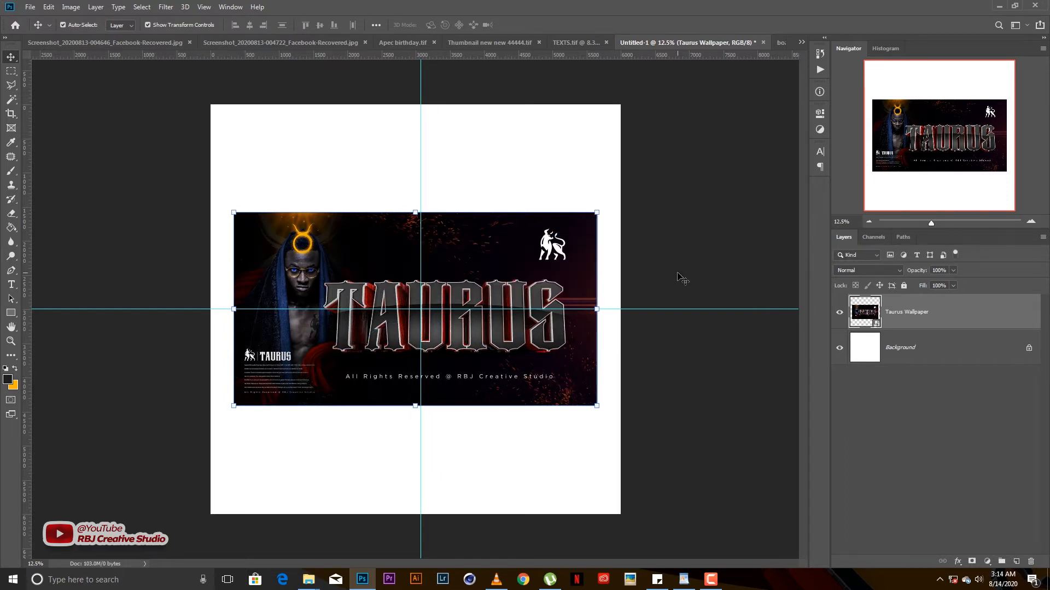
pyautogui.click(681, 279)
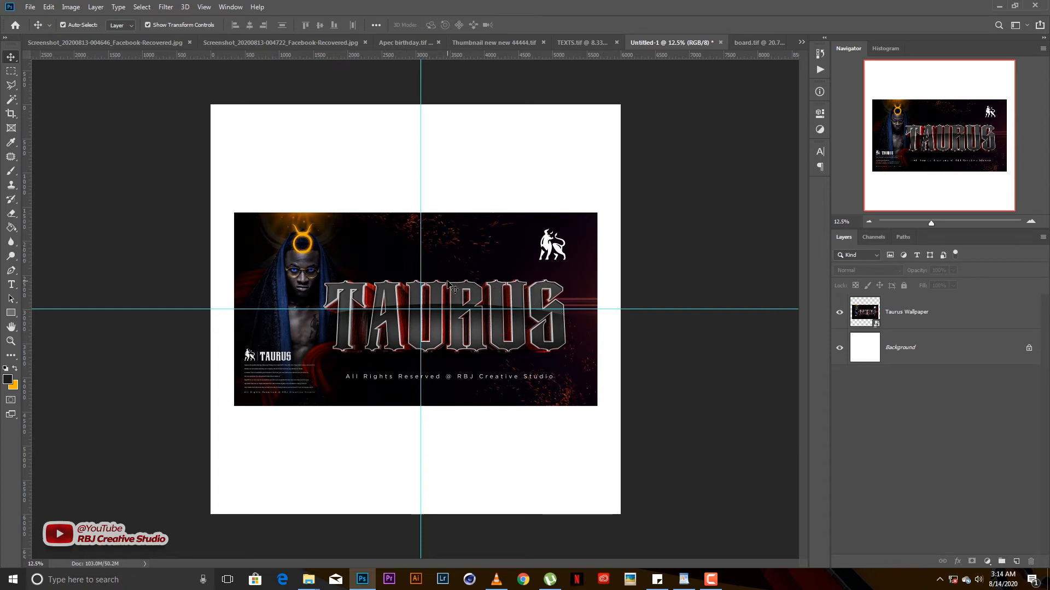
# - Draw a canvas-sized dark rectangle above the Background layer and nudge it right
pyautogui.click(891, 355)
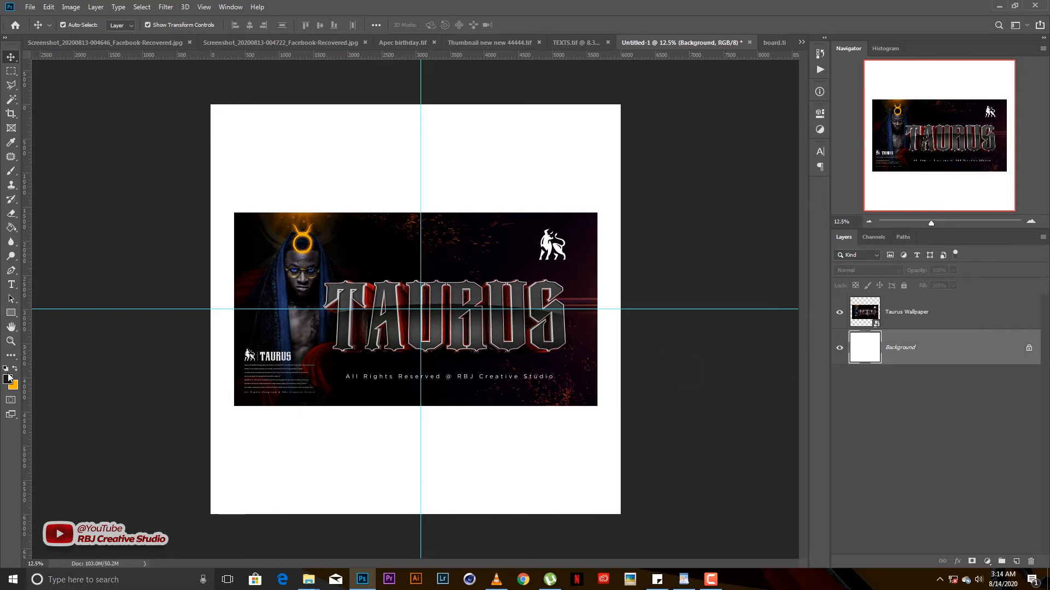
pyautogui.click(11, 313)
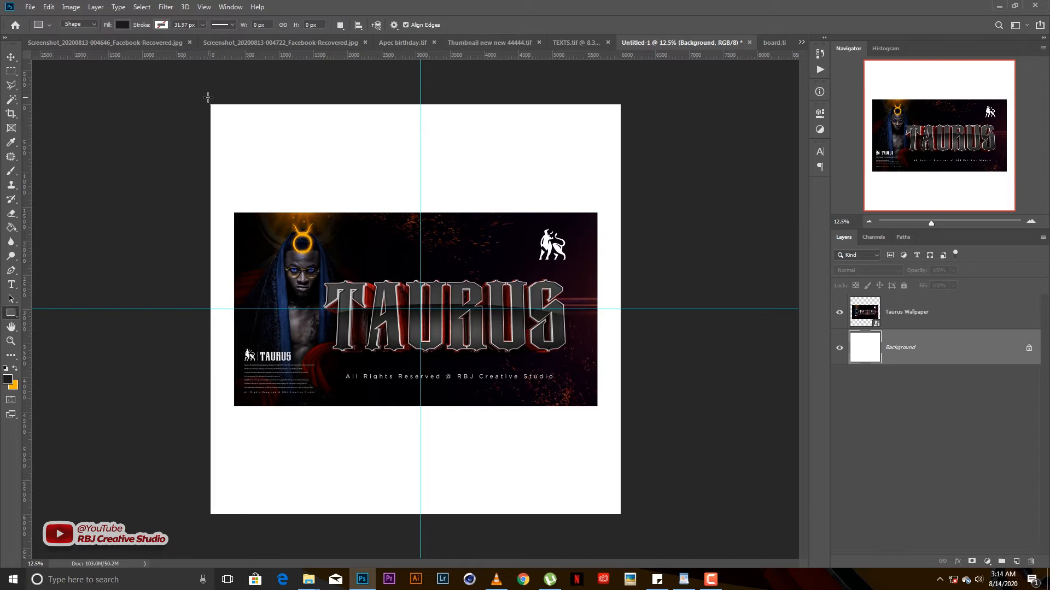
pyautogui.moveTo(209, 101); pyautogui.dragTo(624, 521)
pyautogui.press('v')
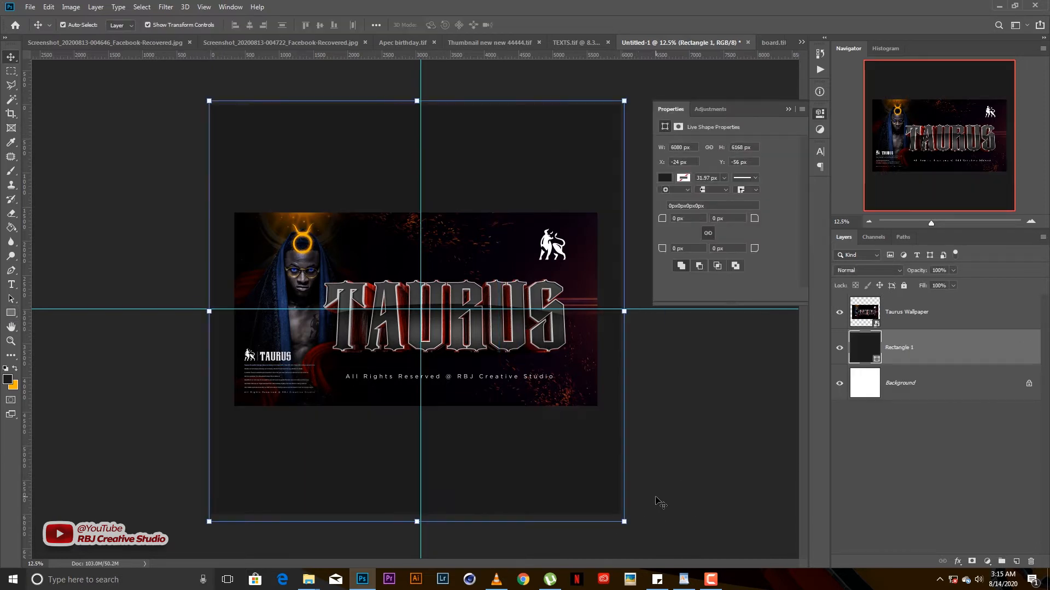
pyautogui.press('Right')
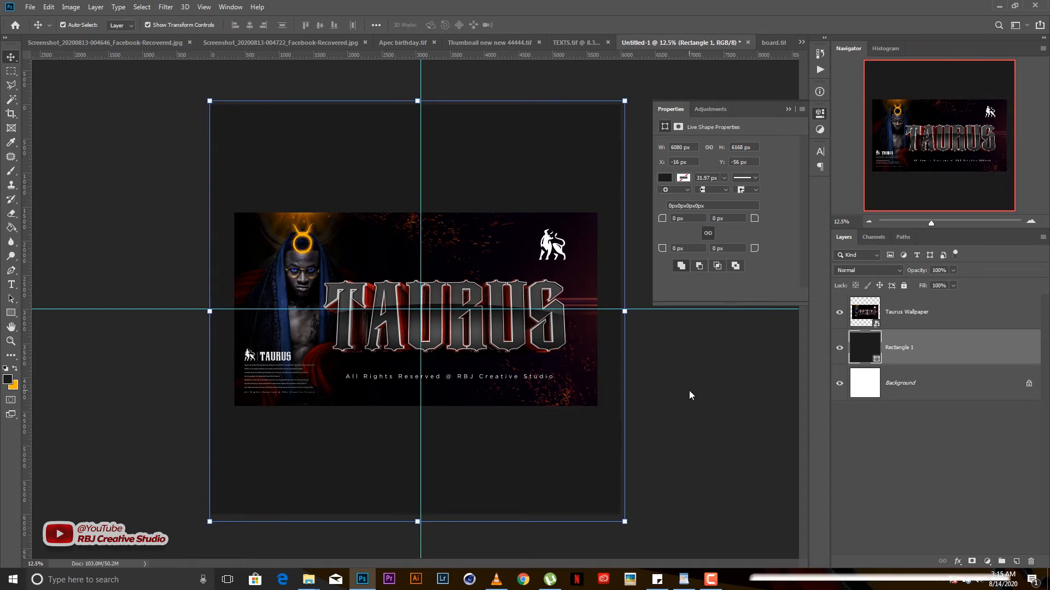
pyautogui.press('Right')
pyautogui.press('Right')
pyautogui.press('Right')
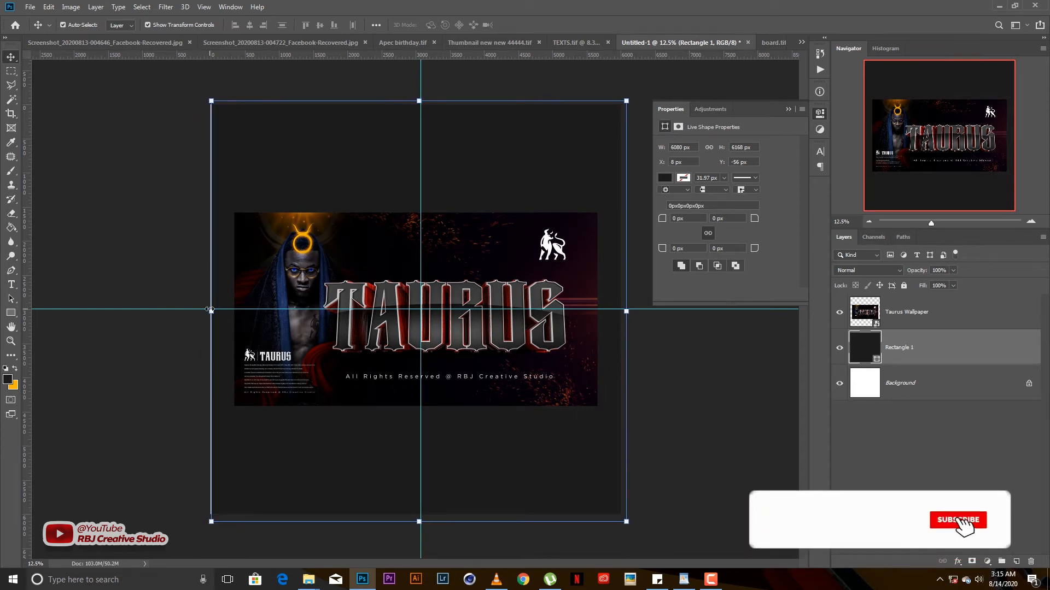
# - Shift the vertical guide slightly left, nudge the rectangle to cover the canvas, and lock Rectangle 1
pyautogui.click(427, 331)
pyautogui.click(689, 390)
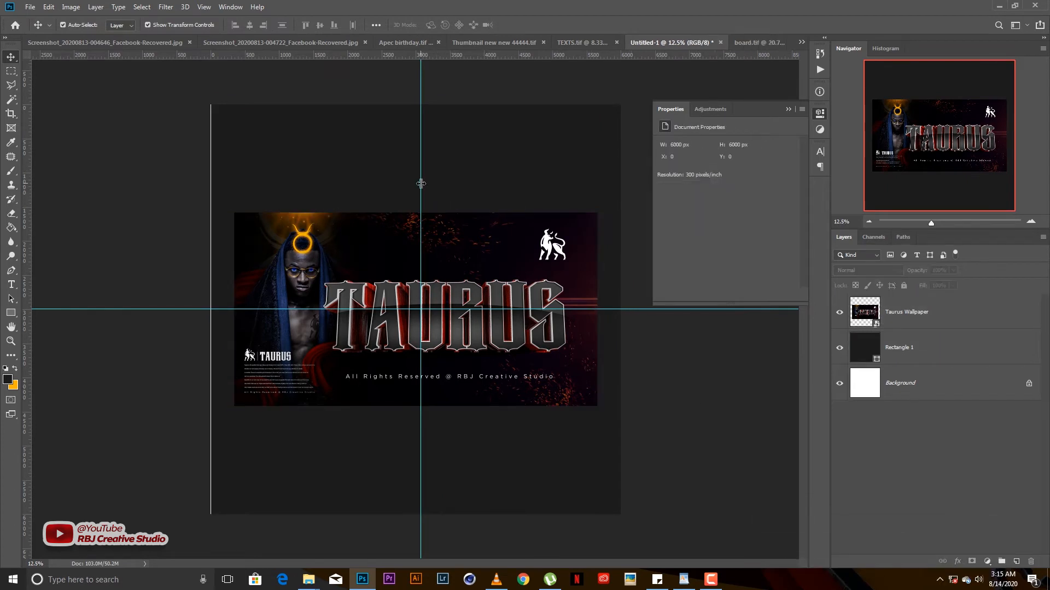
pyautogui.moveTo(421, 183); pyautogui.dragTo(415, 169)
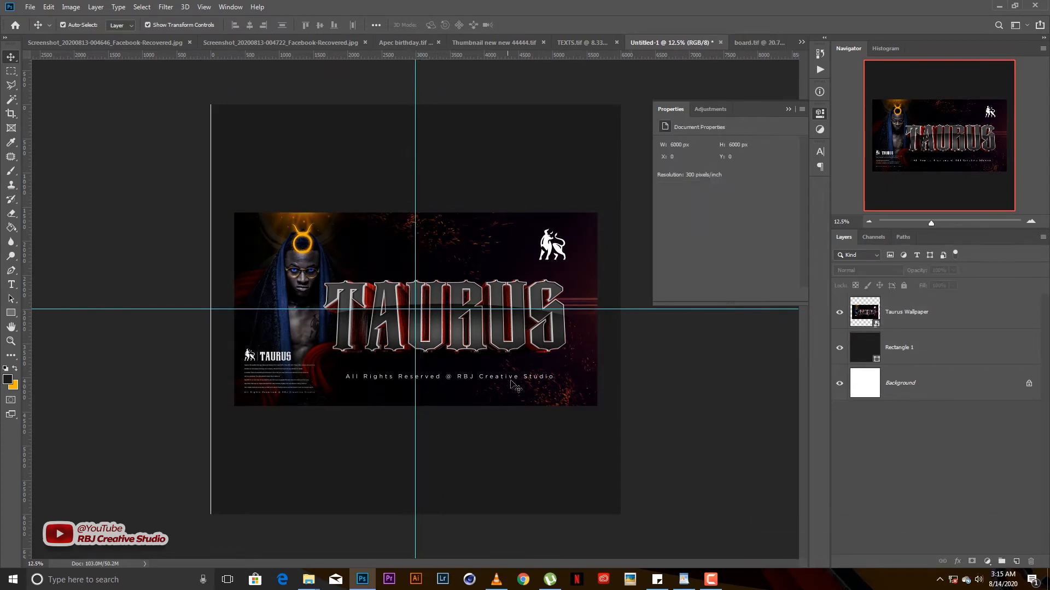
pyautogui.click(522, 465)
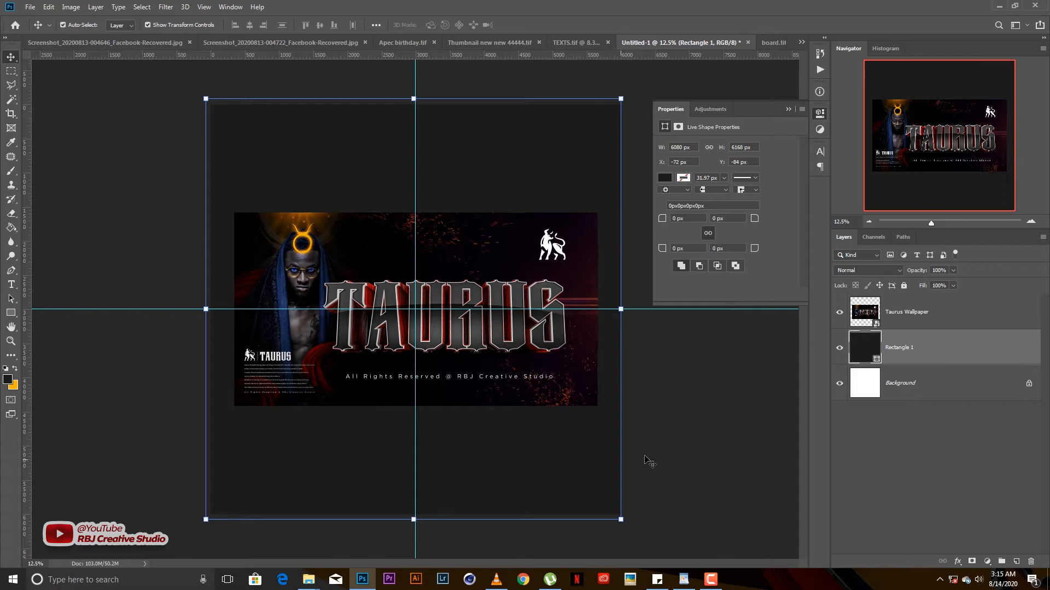
pyautogui.press('Right')
pyautogui.press('Right')
pyautogui.click(904, 286)
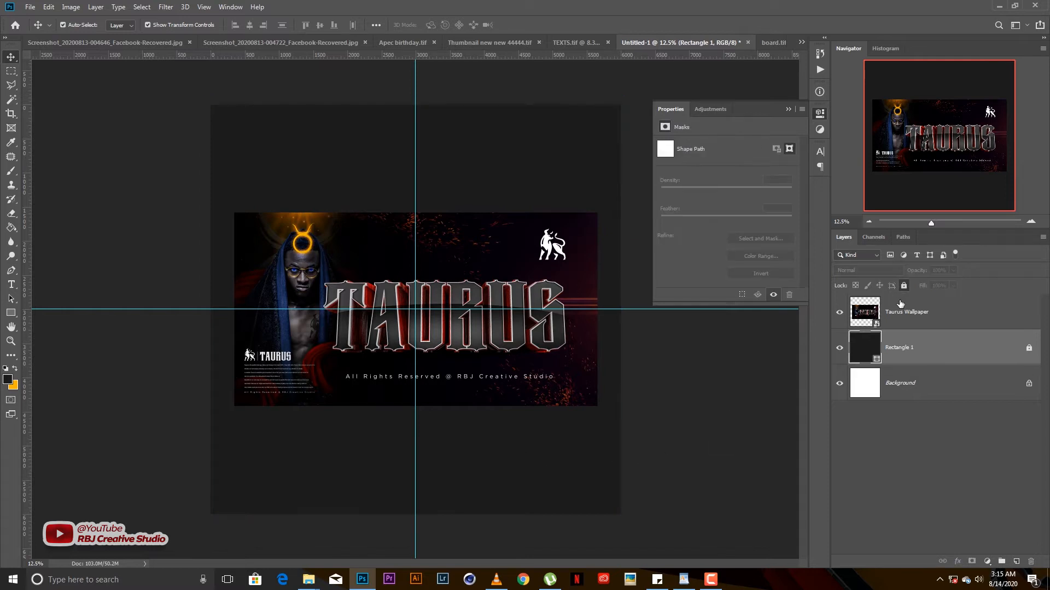
# - Browse to The Studio (D:) > Resources > Resources All > FRESH DESIGNS RESOURCES and drag the spotlight image into Photoshop
pyautogui.moveTo(309, 580)
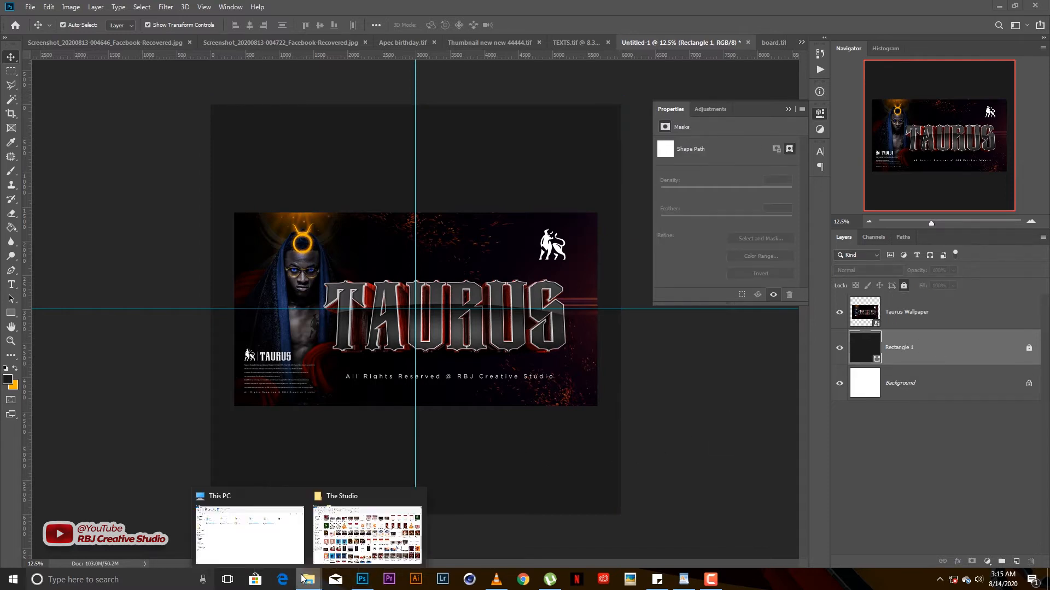
pyautogui.click(249, 525)
pyautogui.doubleClick(313, 182)
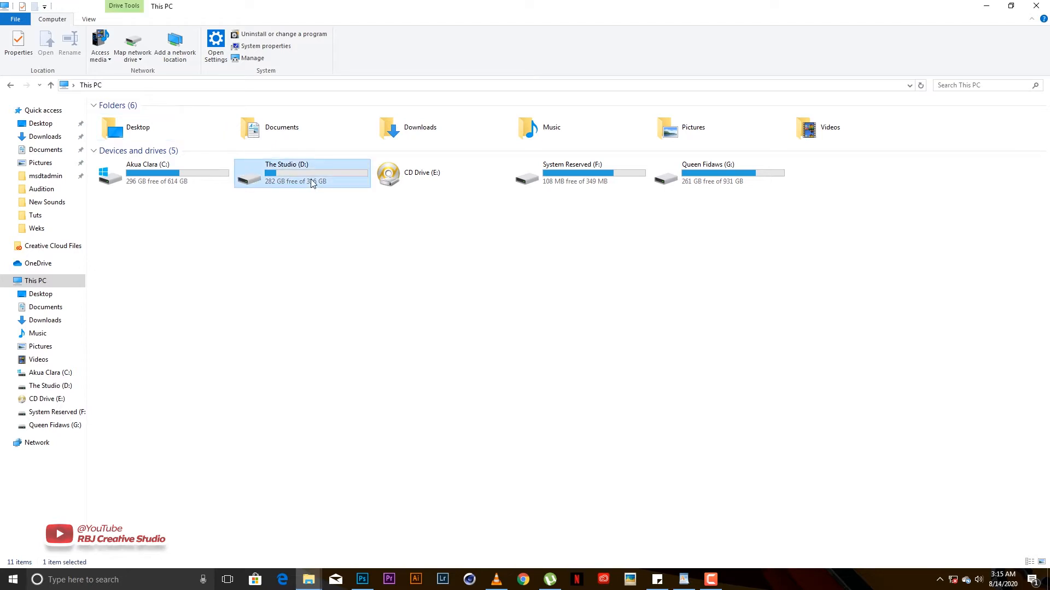
pyautogui.doubleClick(350, 172)
pyautogui.click(342, 193)
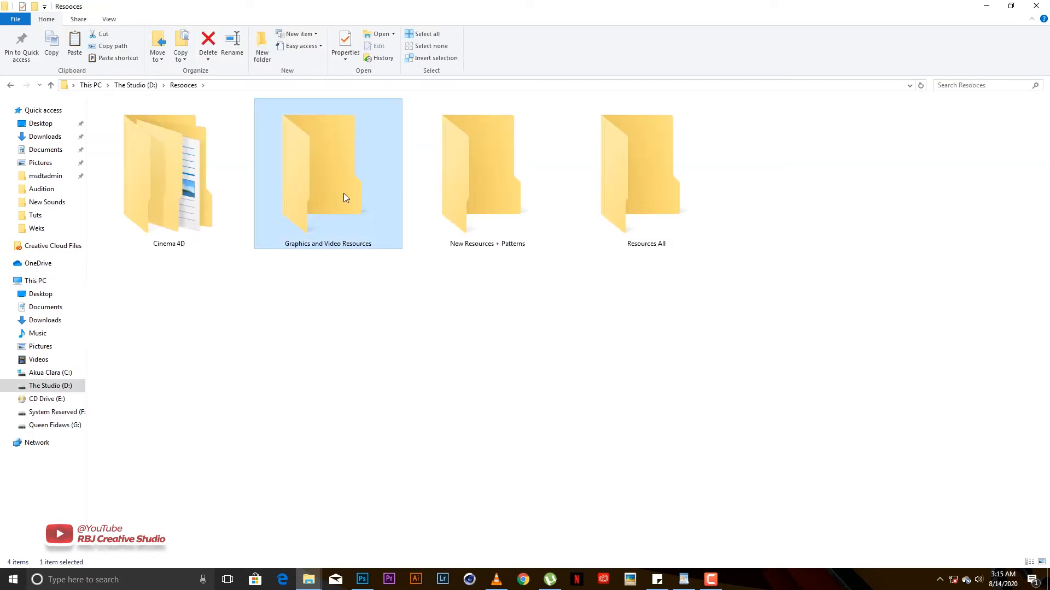
pyautogui.click(667, 210)
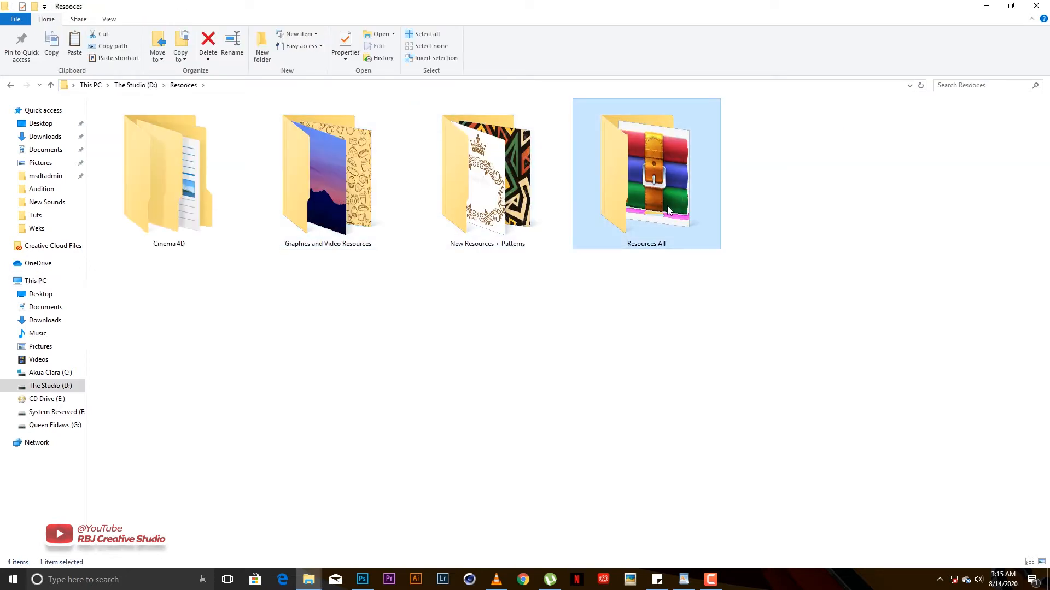
pyautogui.doubleClick(667, 210)
pyautogui.doubleClick(192, 118)
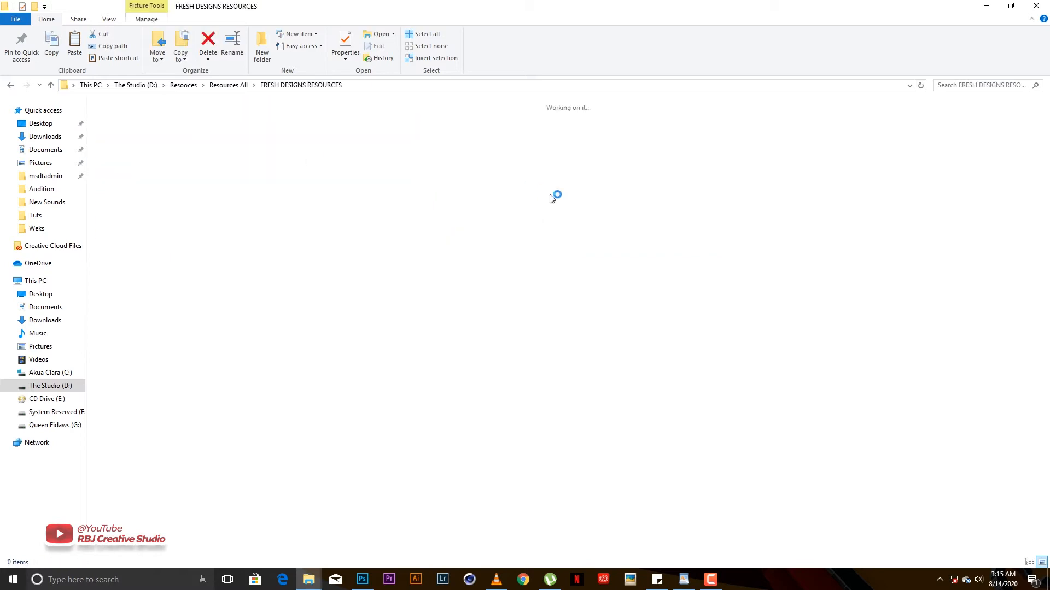
pyautogui.click(723, 280)
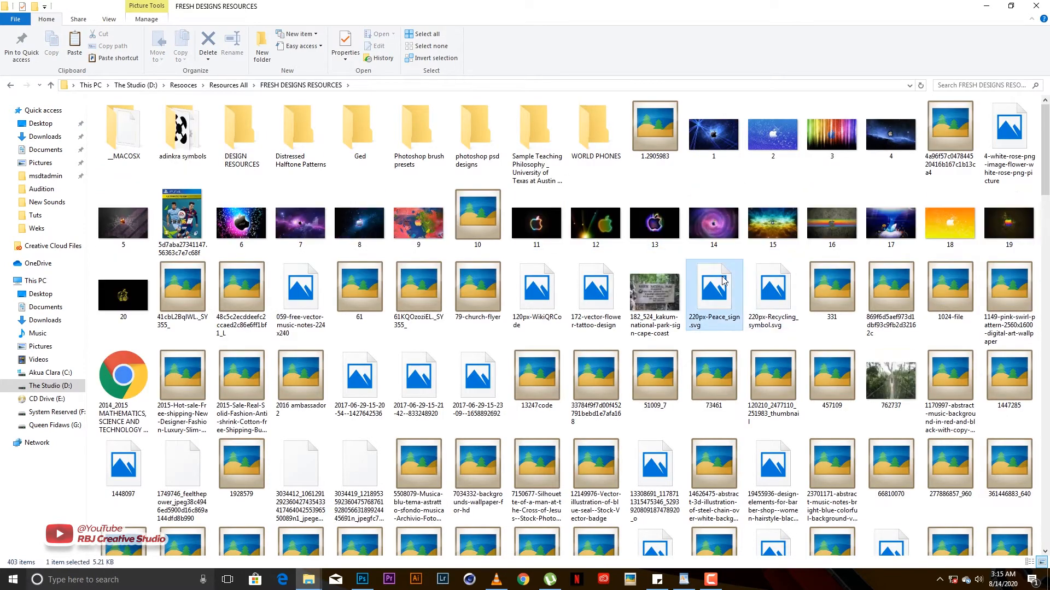
pyautogui.press('s')
pyautogui.moveTo(966, 225); pyautogui.dragTo(441, 411)
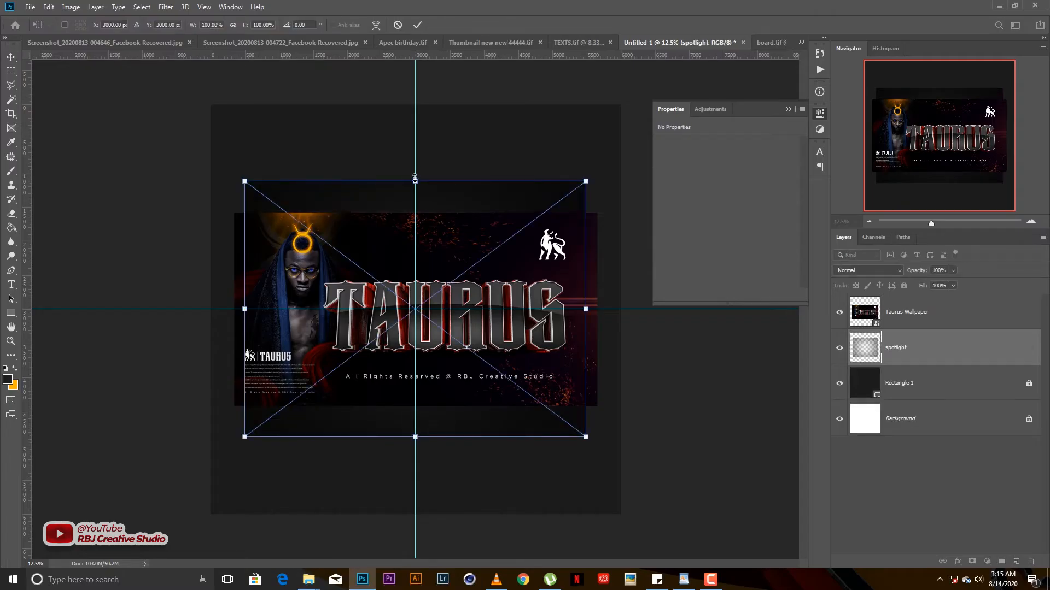
# - Stretch the spotlight layer to about 136% × 188% so it fills the canvas, then lock it
pyautogui.moveTo(415, 178); pyautogui.dragTo(432, 90)
pyautogui.moveTo(587, 310); pyautogui.dragTo(649, 273)
pyautogui.click(788, 109)
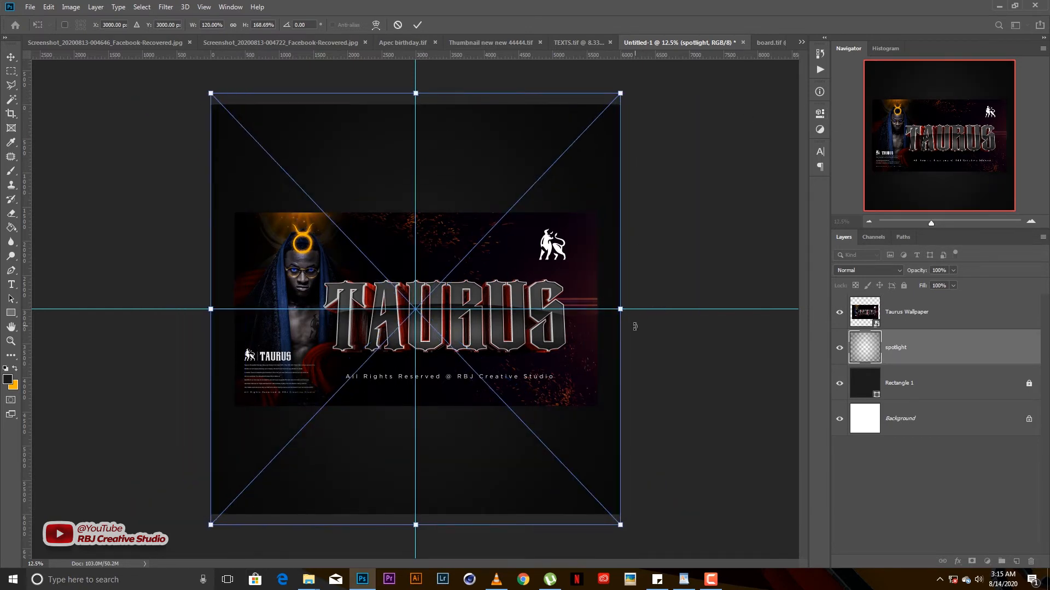
pyautogui.moveTo(620, 309); pyautogui.dragTo(649, 274)
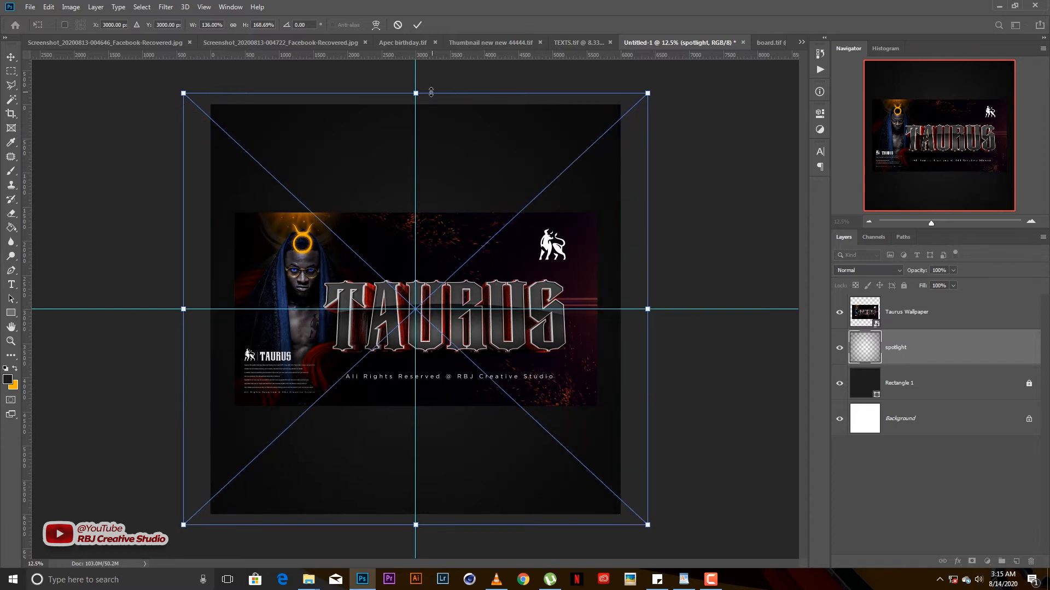
pyautogui.moveTo(421, 75); pyautogui.dragTo(420, 52)
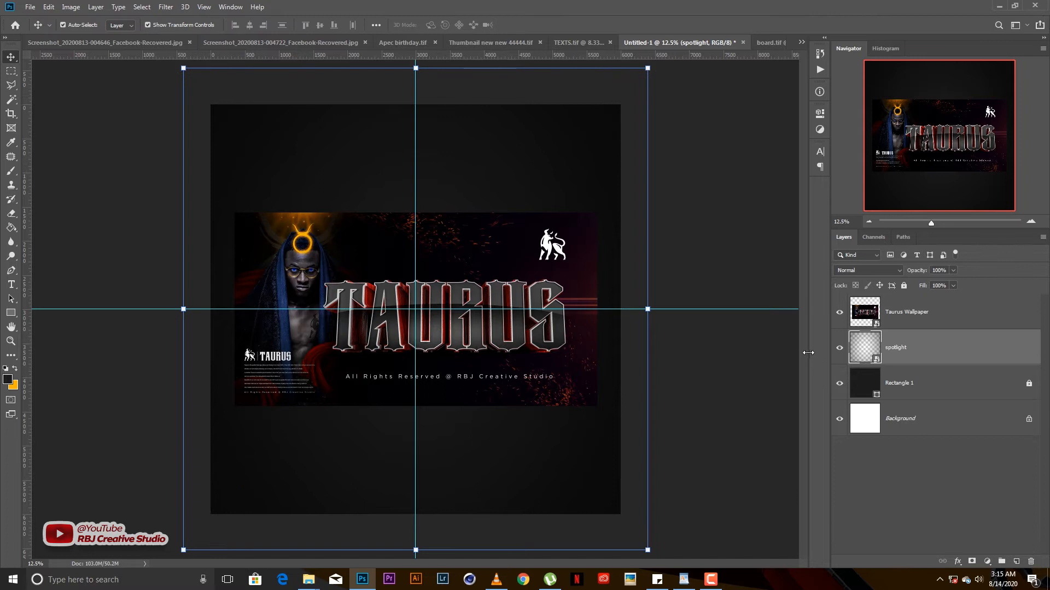
pyautogui.click(900, 284)
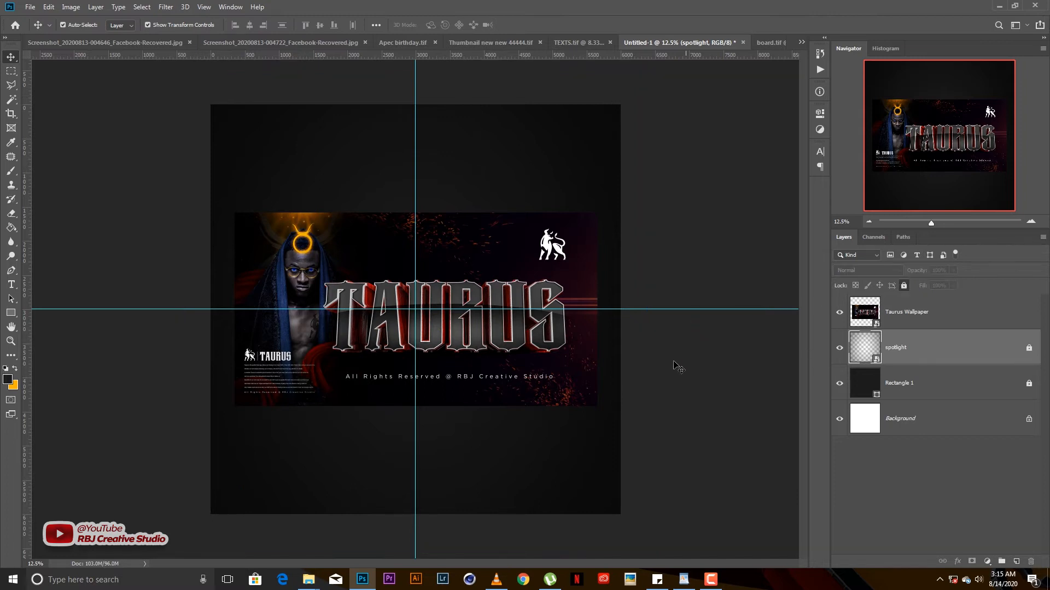
pyautogui.click(613, 372)
pyautogui.scroll(1, 465, 325)
pyautogui.scroll(1, 414, 314)
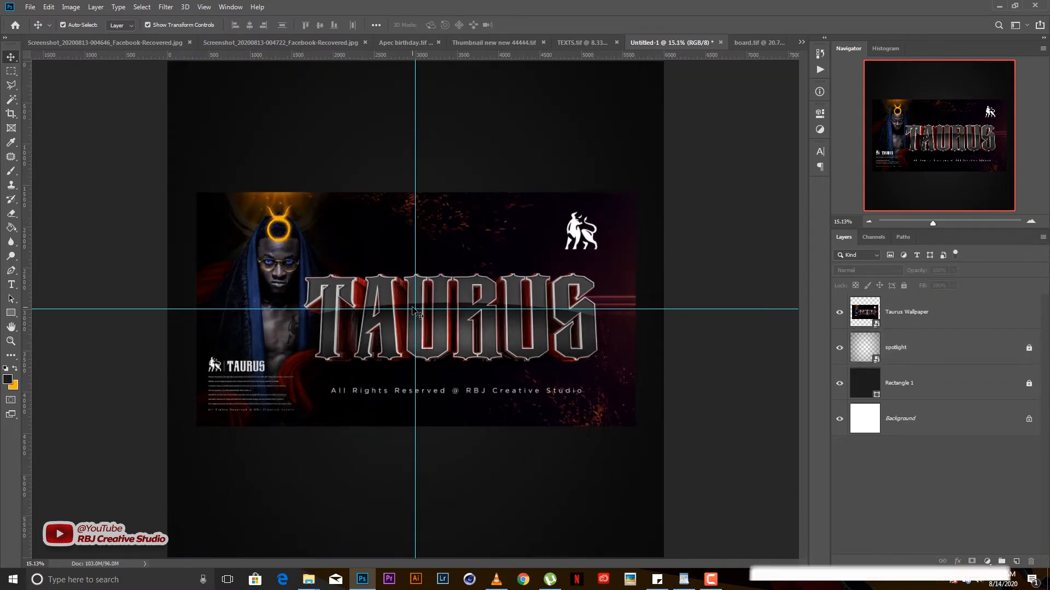
pyautogui.scroll(1, 430, 373)
pyautogui.scroll(-3, 430, 373)
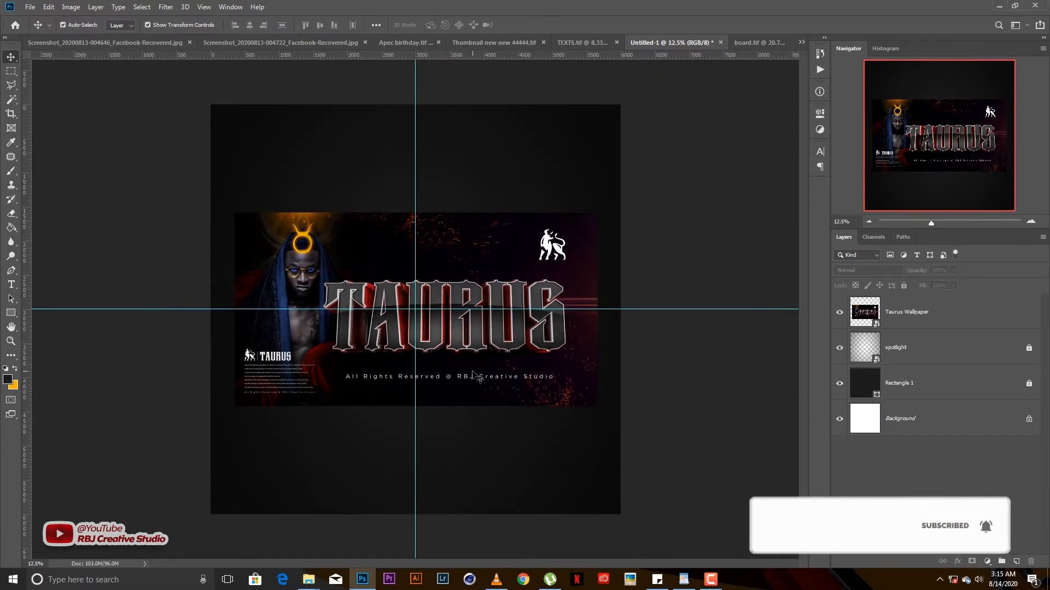
# - Give the Taurus Wallpaper layer a drop shadow with a size of 163 px
pyautogui.click(473, 372)
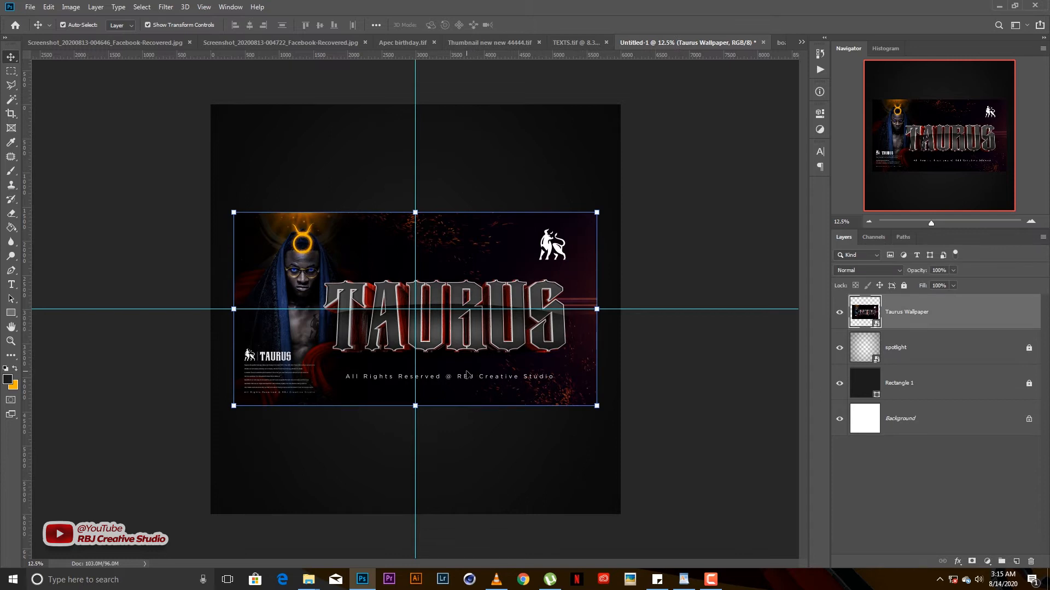
pyautogui.click(957, 561)
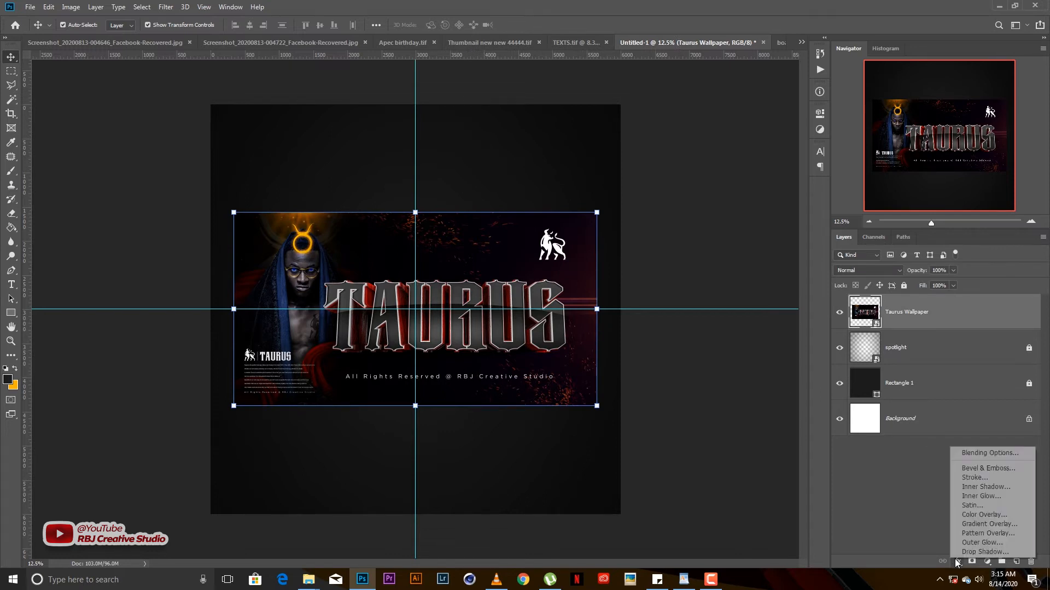
pyautogui.click(871, 434)
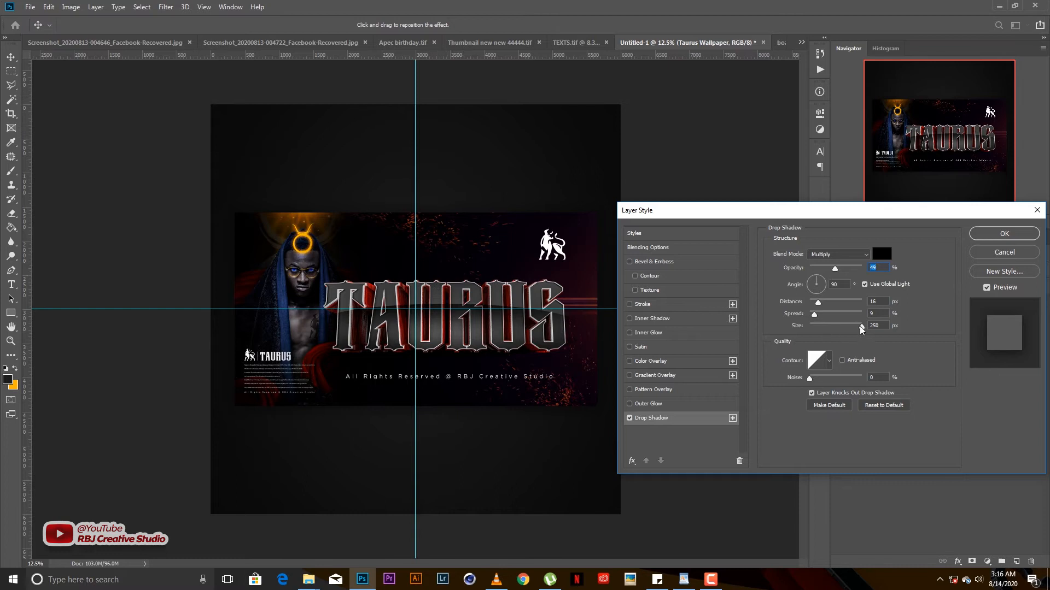
pyautogui.moveTo(846, 327); pyautogui.dragTo(832, 270)
pyautogui.moveTo(841, 328); pyautogui.dragTo(843, 323)
pyautogui.click(1002, 235)
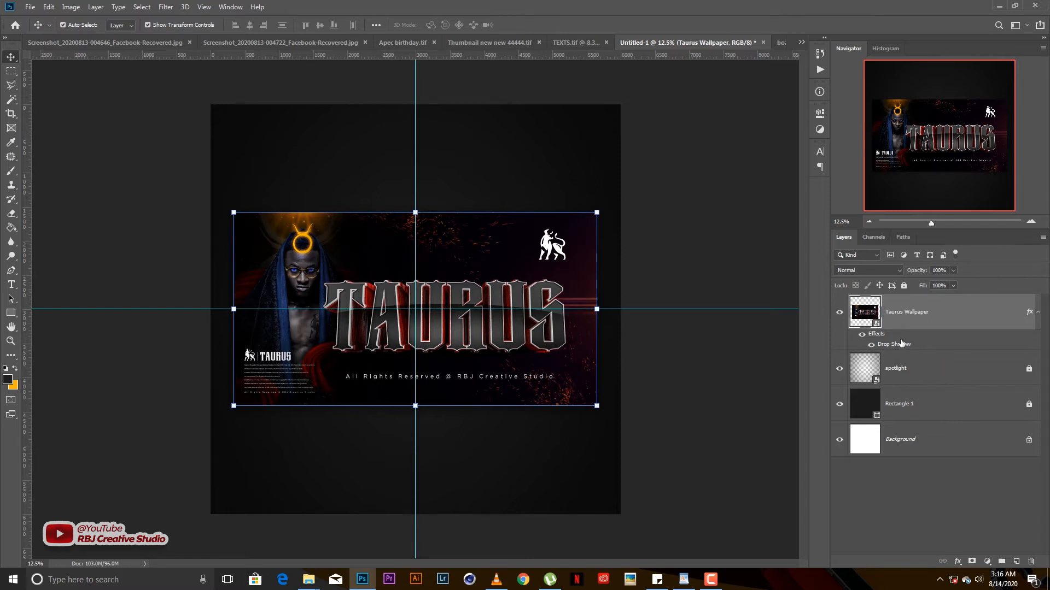
# - Split the drop shadow effect onto its own layer
pyautogui.rightClick(903, 345)
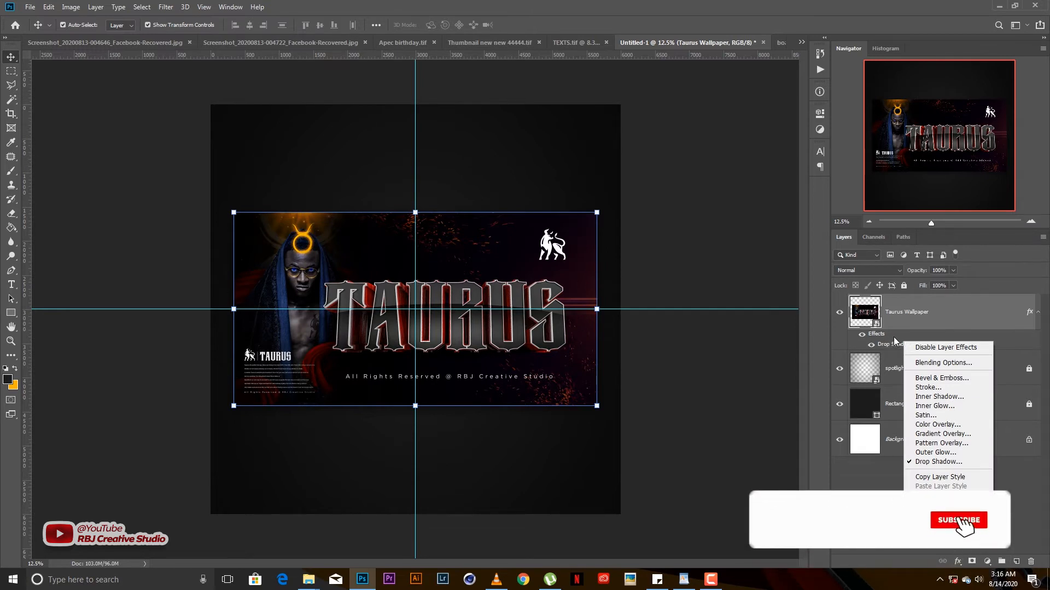
pyautogui.rightClick(894, 338)
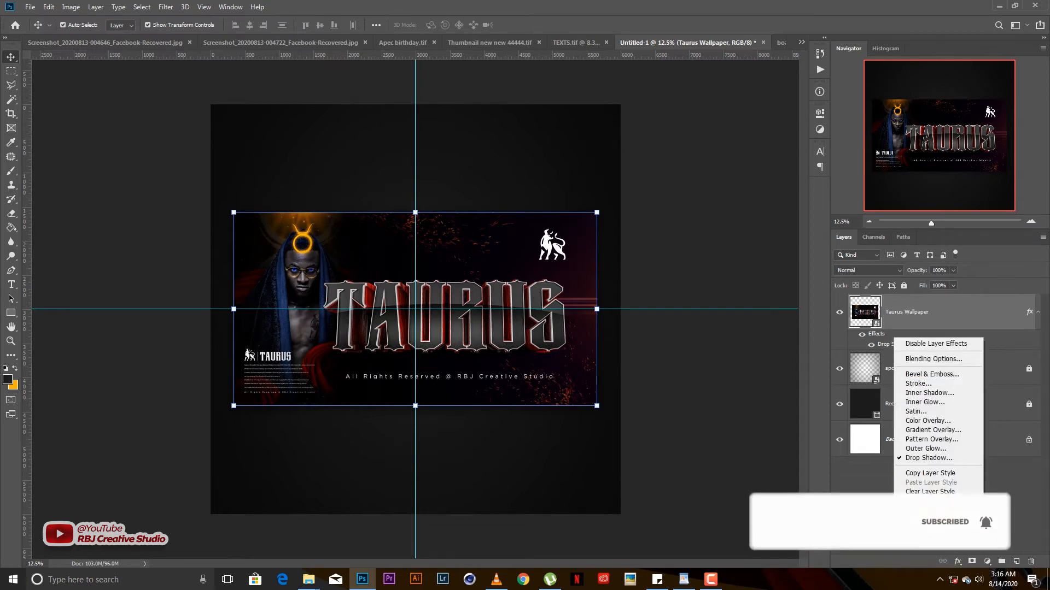
pyautogui.click(923, 517)
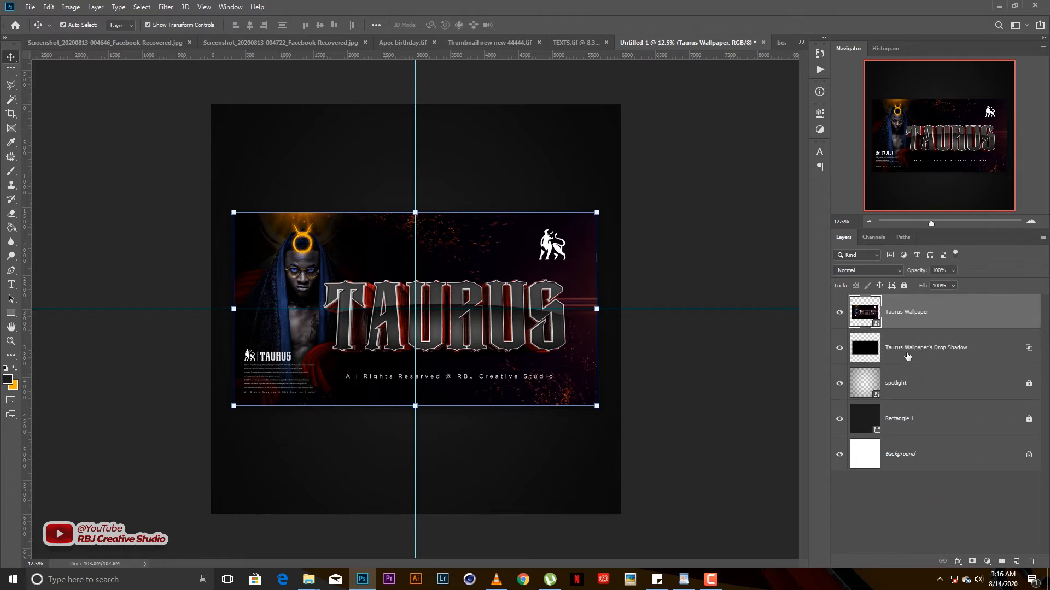
# - Move the separated shadow layer slightly lower and set its fill to 80%
pyautogui.click(905, 356)
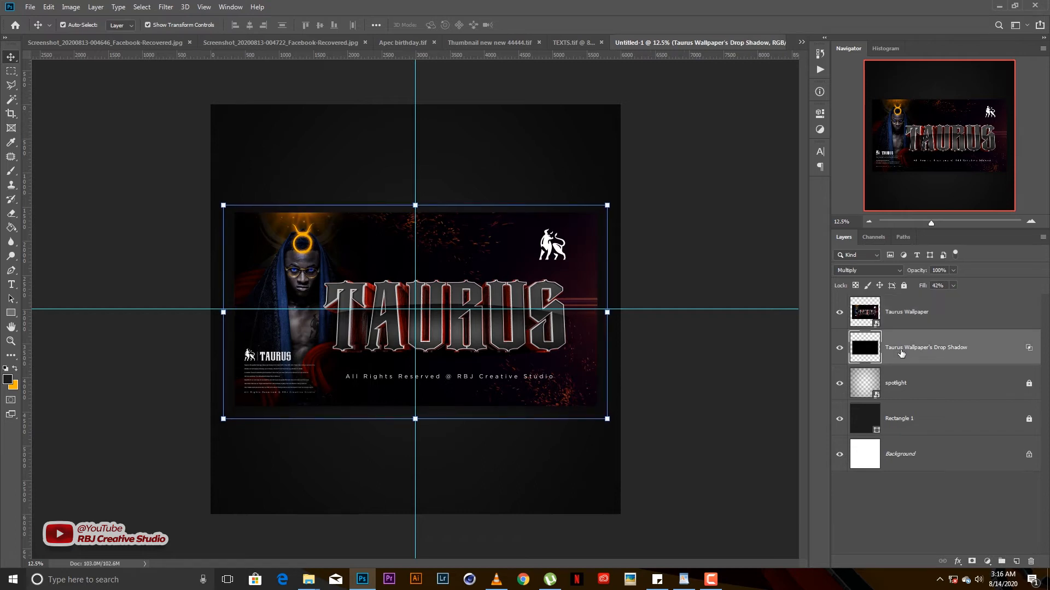
pyautogui.hotkey('ctrl', 't')
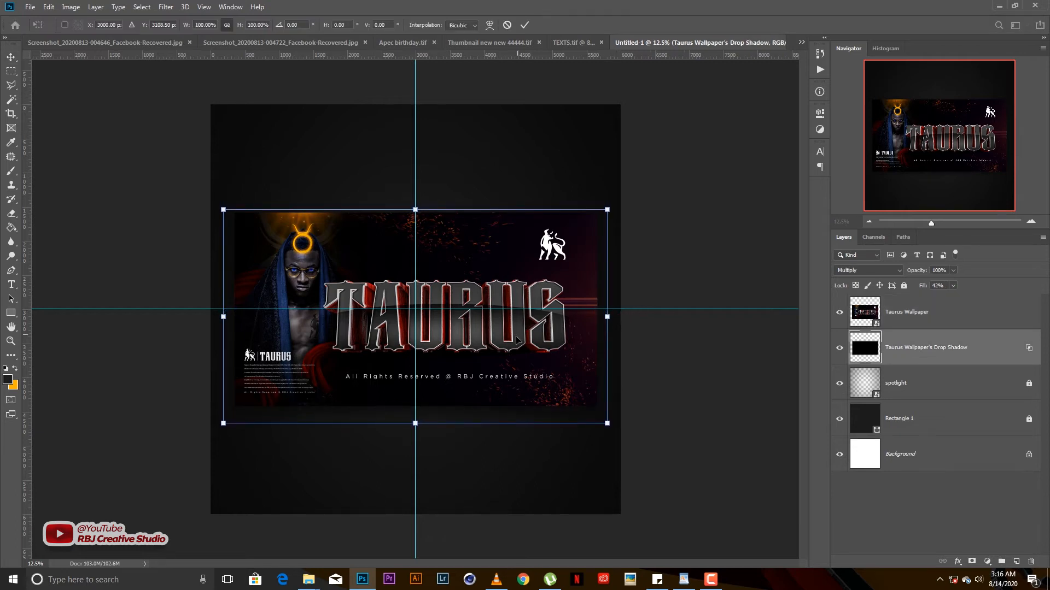
pyautogui.moveTo(506, 346)
pyautogui.mouseDown()
pyautogui.moveTo(507, 369)
pyautogui.moveTo(508, 354)
pyautogui.mouseUp()
pyautogui.press('Return')
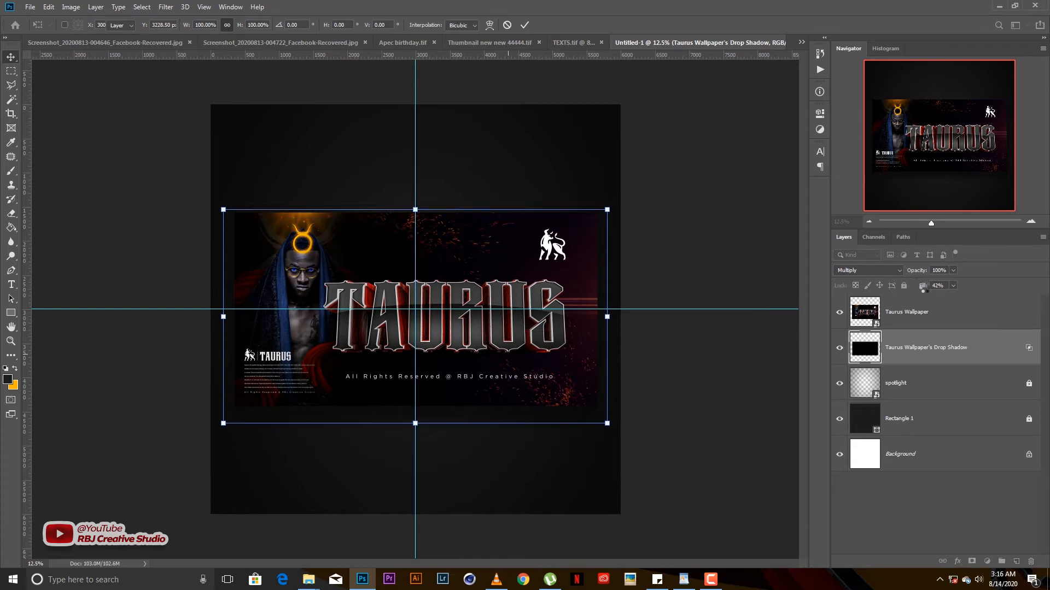
pyautogui.write('80')
pyautogui.press('Return')
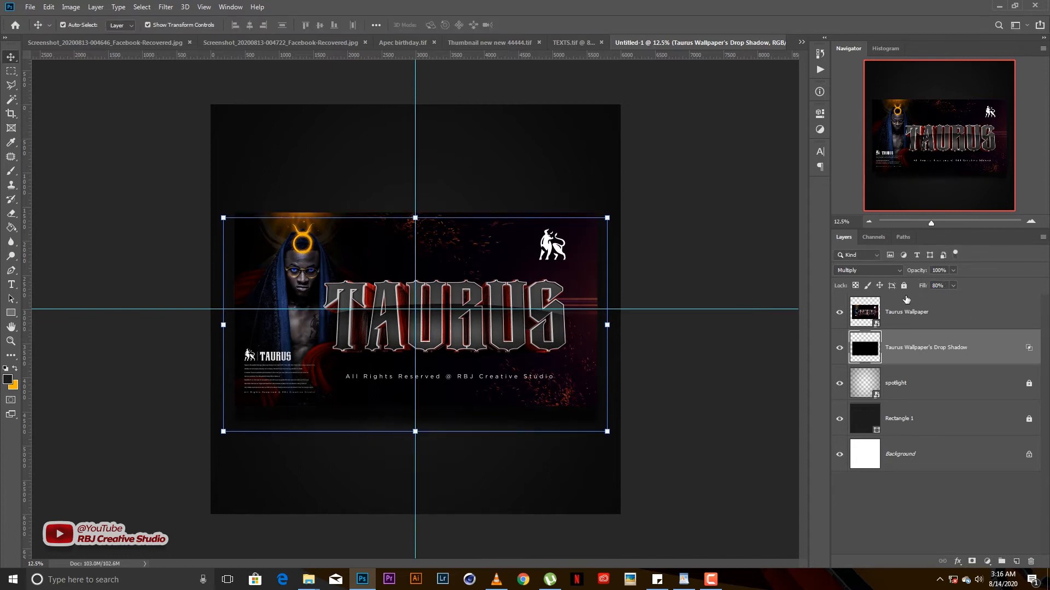
pyautogui.click(741, 349)
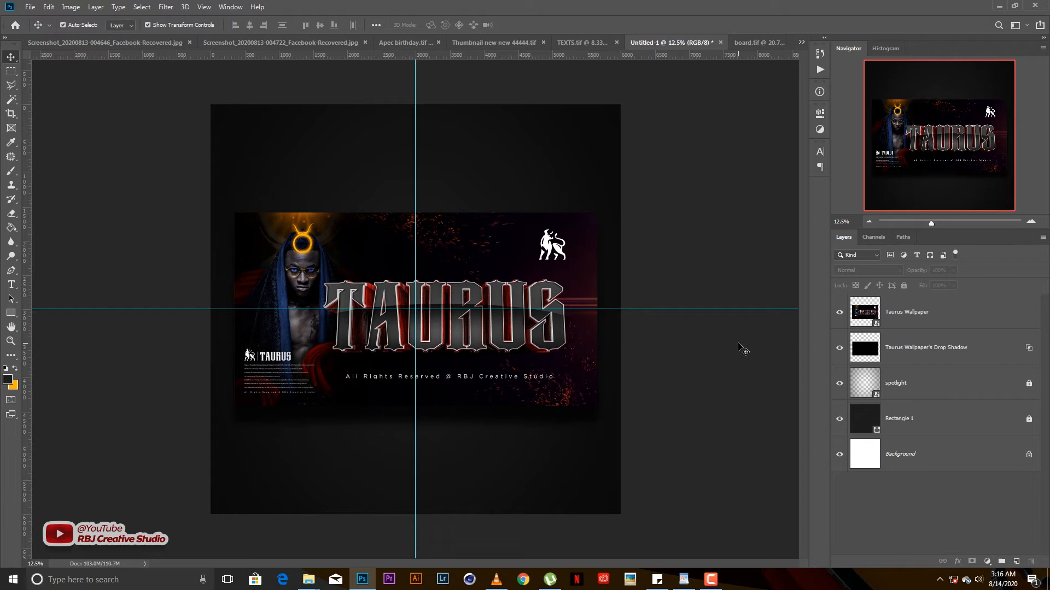
# - Hide Rectangle 1, then scale the drop shadow to about 94.87% and nudge it down
pyautogui.click(839, 420)
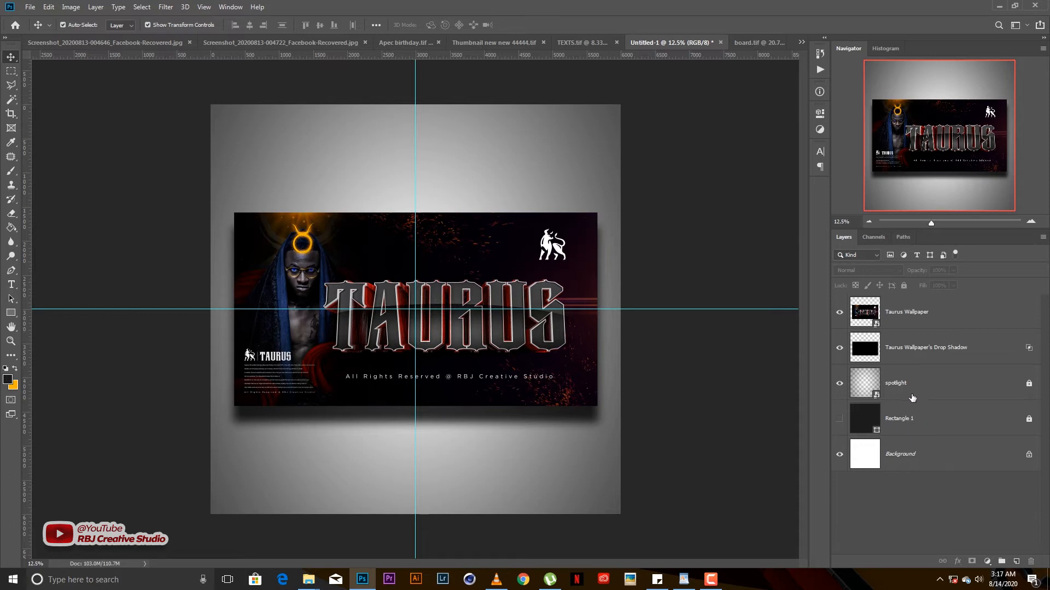
pyautogui.click(923, 352)
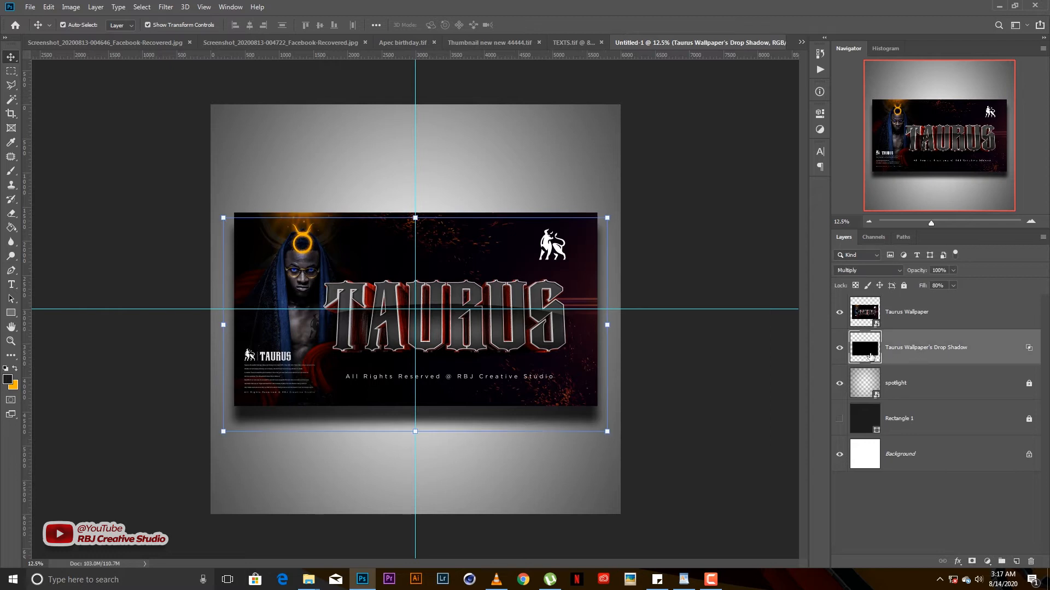
pyautogui.click(611, 320)
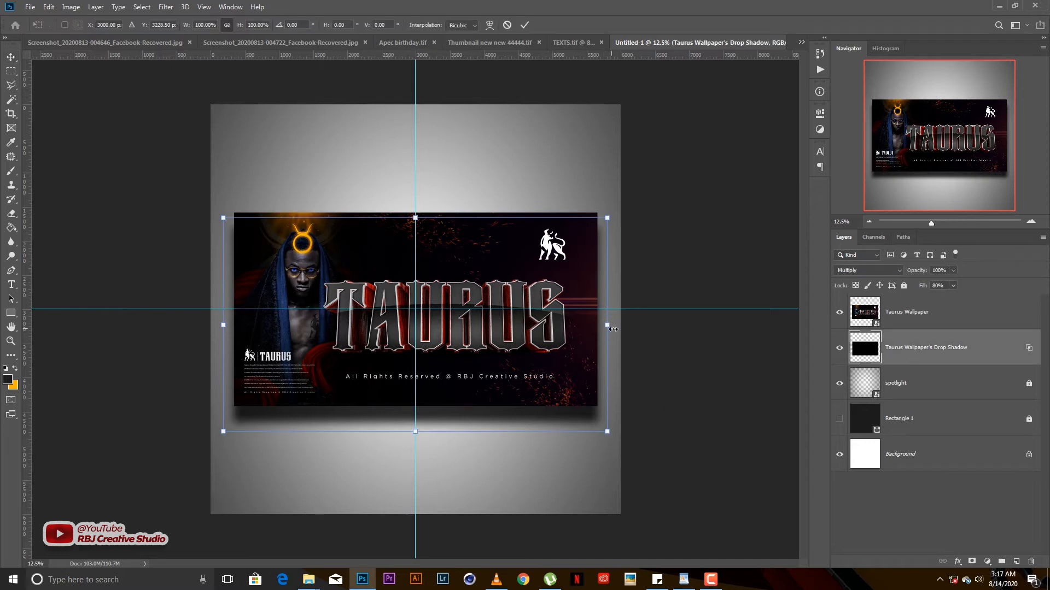
pyautogui.moveTo(608, 218); pyautogui.dragTo(598, 224)
pyautogui.moveTo(540, 295); pyautogui.dragTo(541, 302)
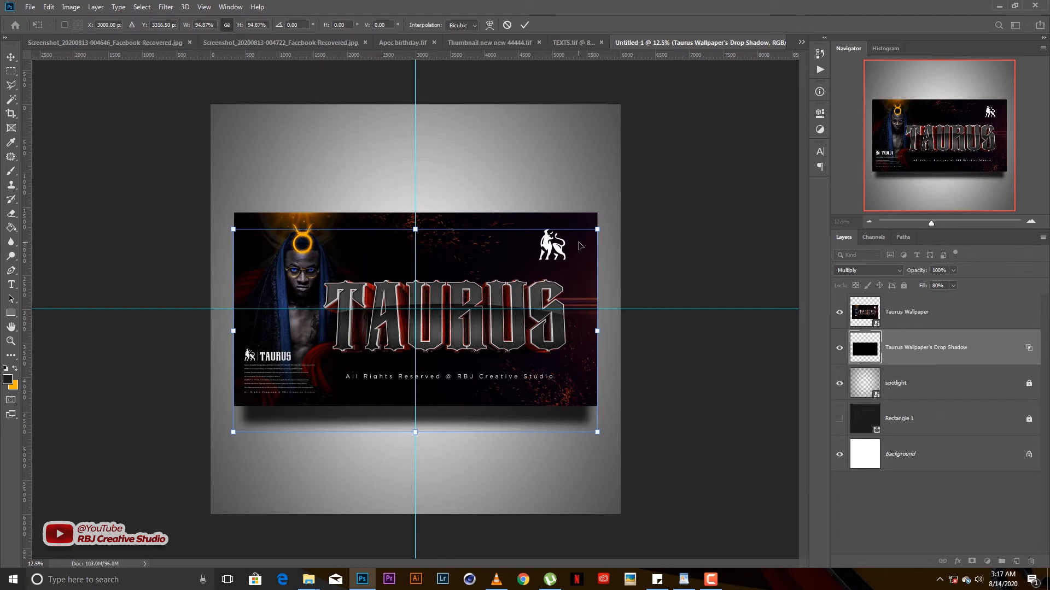
# - Warp the drop shadow, pulling its corners outward and lower into a curled shadow, and commit
pyautogui.click(489, 25)
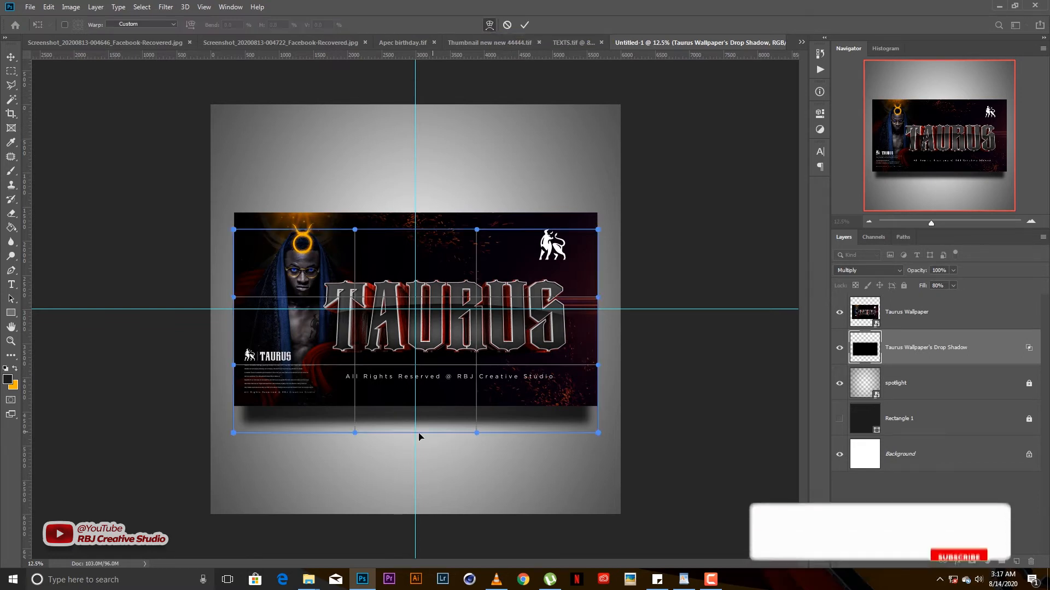
pyautogui.moveTo(436, 422); pyautogui.dragTo(413, 445)
pyautogui.hotkey('ctrl', 'z')
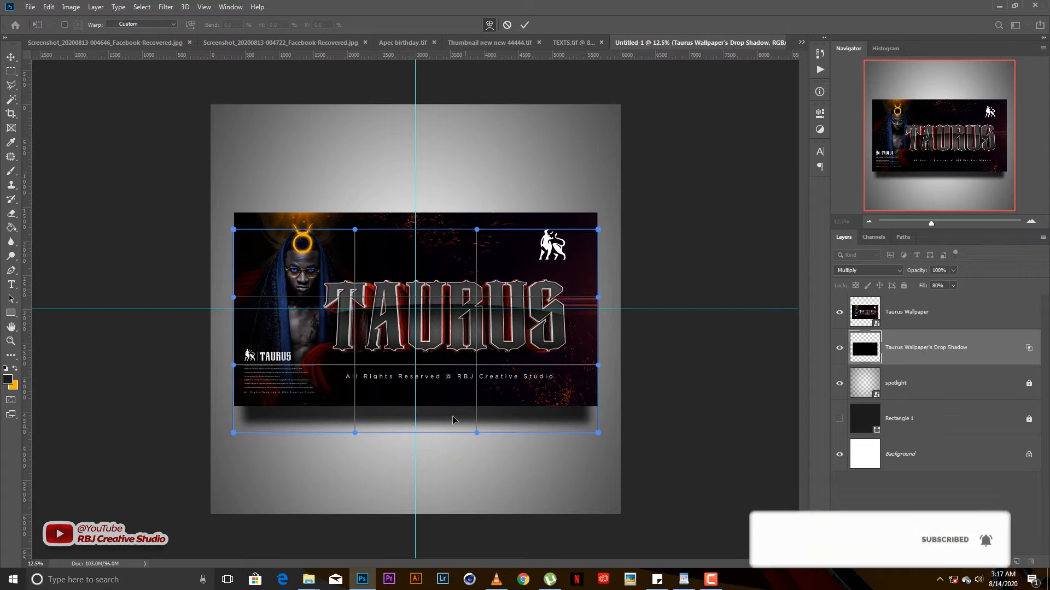
pyautogui.moveTo(414, 414); pyautogui.dragTo(416, 405)
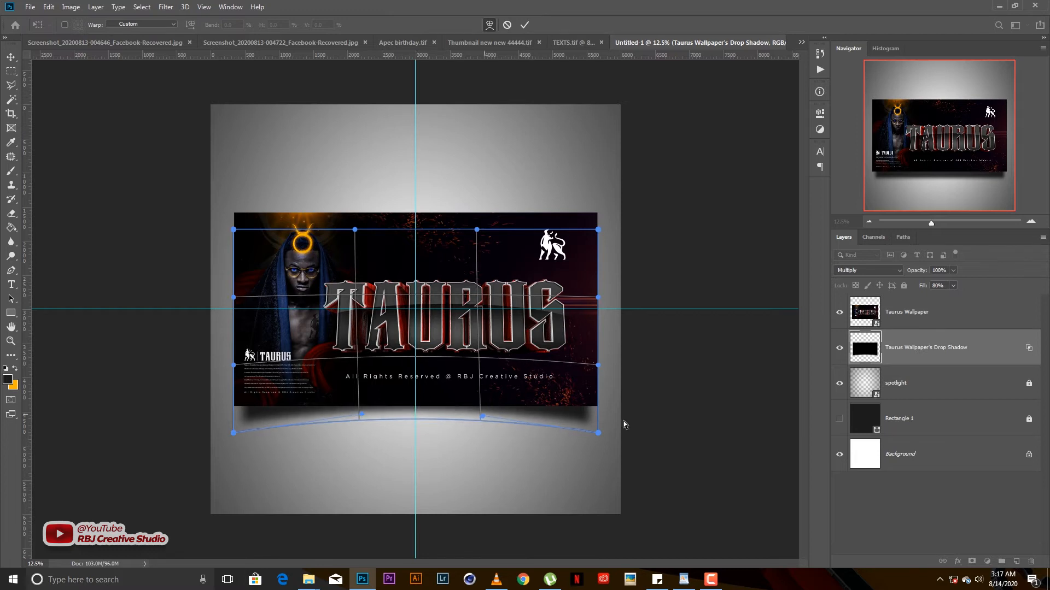
pyautogui.moveTo(599, 437); pyautogui.dragTo(600, 455)
pyautogui.moveTo(238, 434); pyautogui.dragTo(244, 453)
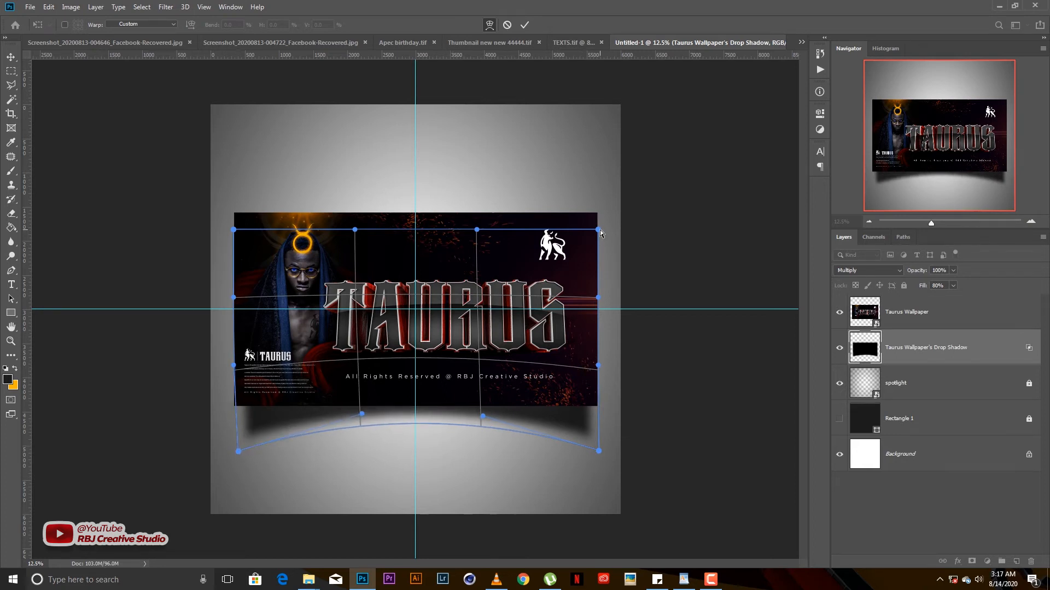
pyautogui.moveTo(600, 233); pyautogui.dragTo(612, 226)
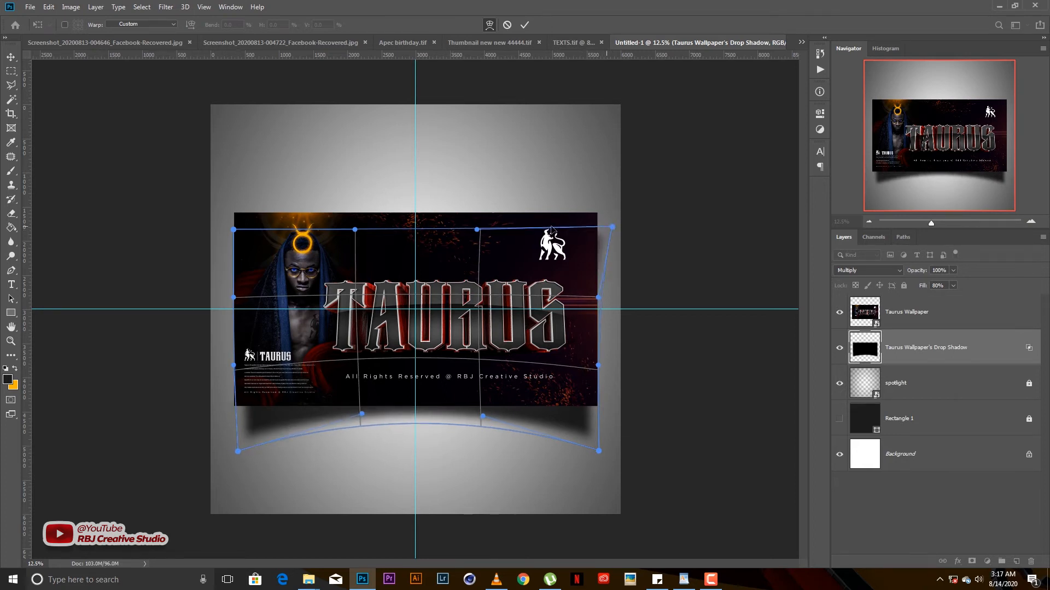
pyautogui.moveTo(234, 230); pyautogui.dragTo(225, 231)
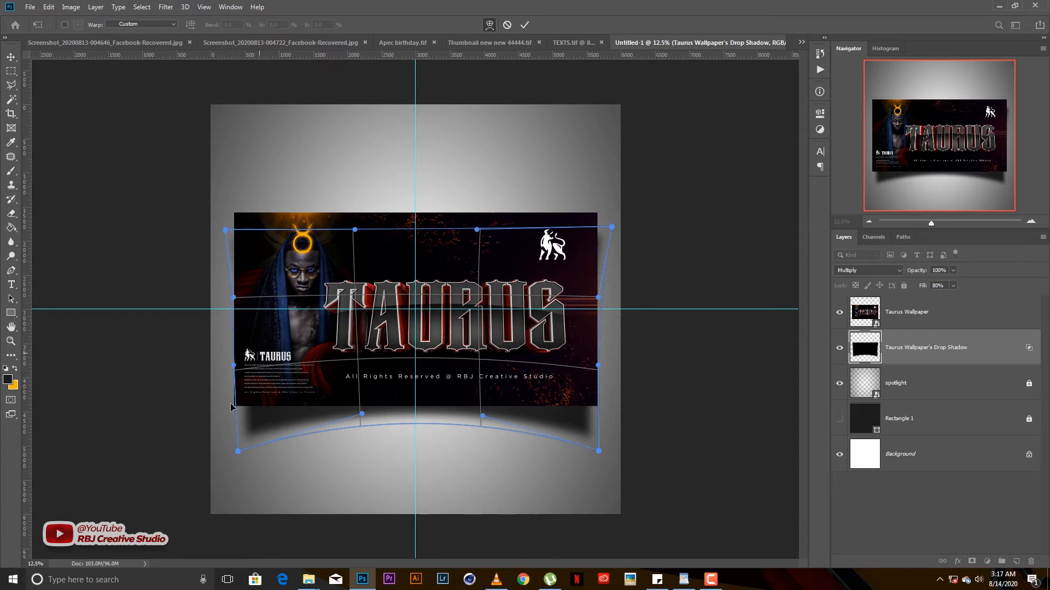
pyautogui.moveTo(243, 450); pyautogui.dragTo(245, 441)
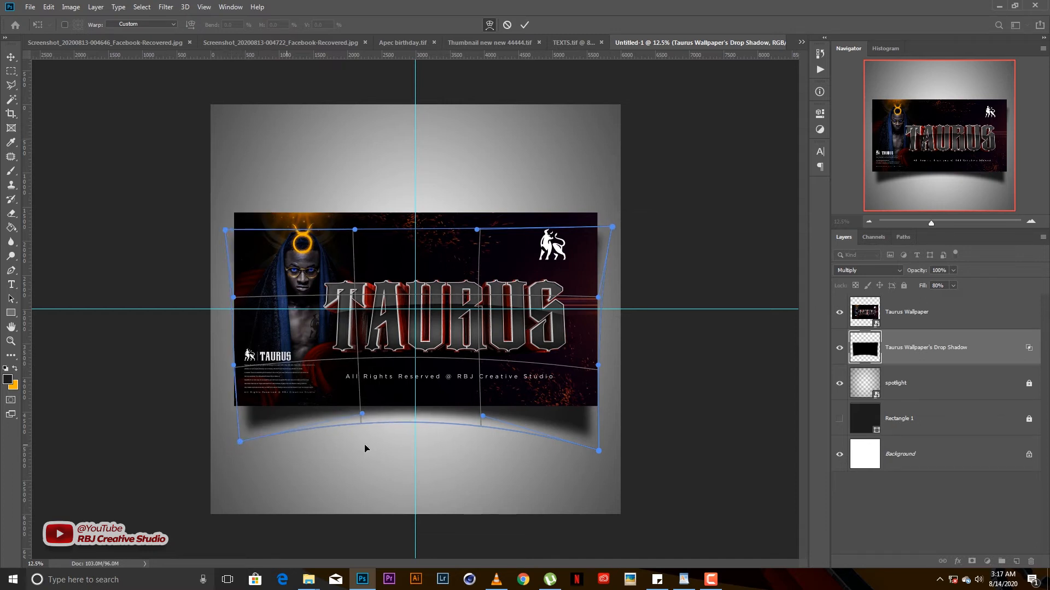
pyautogui.moveTo(598, 452); pyautogui.dragTo(597, 447)
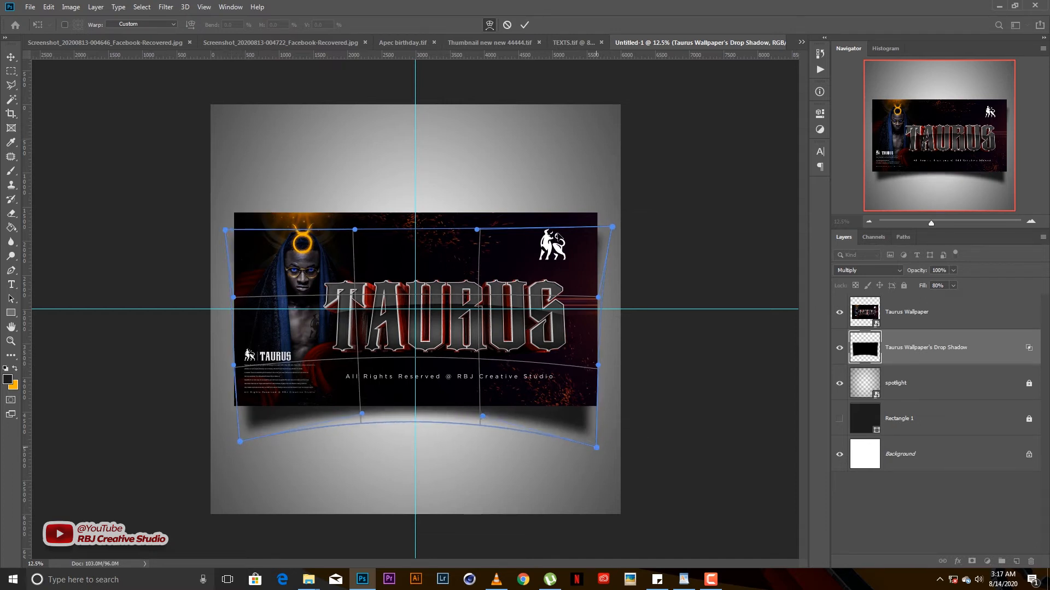
pyautogui.click(524, 25)
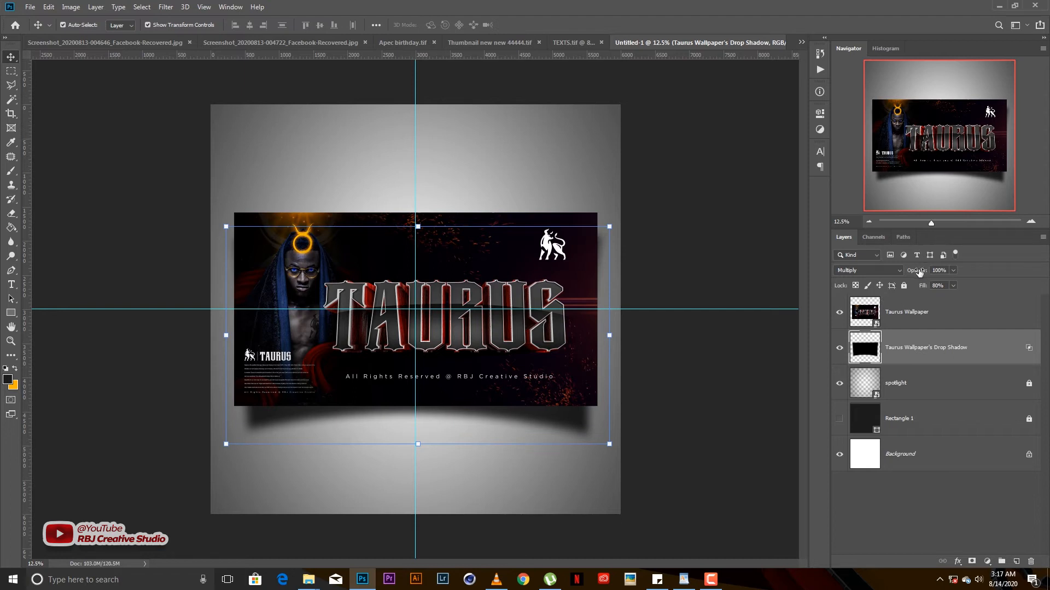
# - Lower the drop shadow's opacity to 57% and nudge it slightly up and left
pyautogui.moveTo(919, 272); pyautogui.dragTo(896, 271)
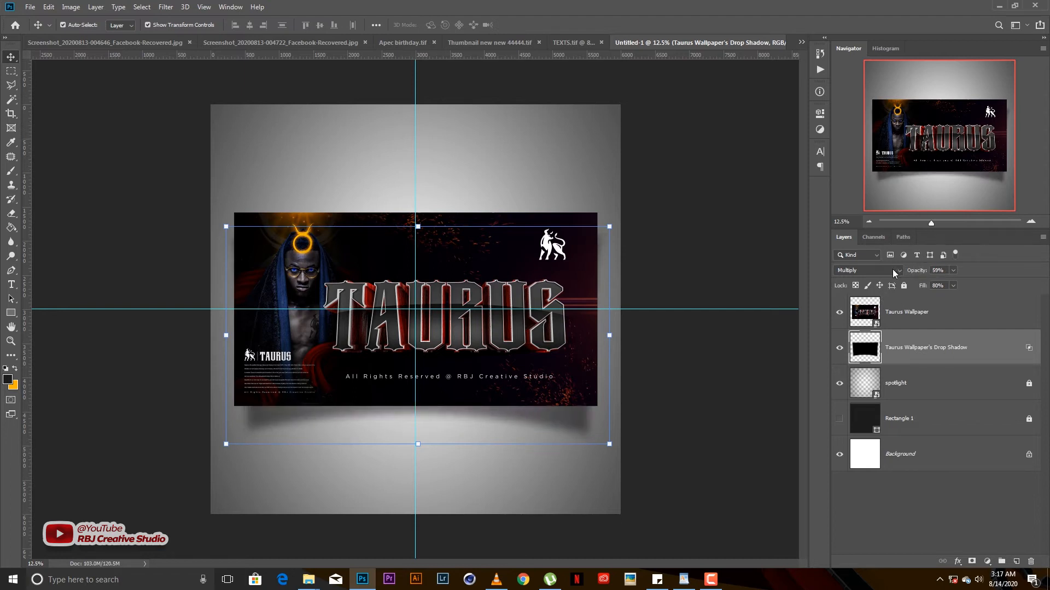
pyautogui.hotkey('shift', 'Up')
pyautogui.hotkey('shift', 'Left')
pyautogui.hotkey('shift', 'Left')
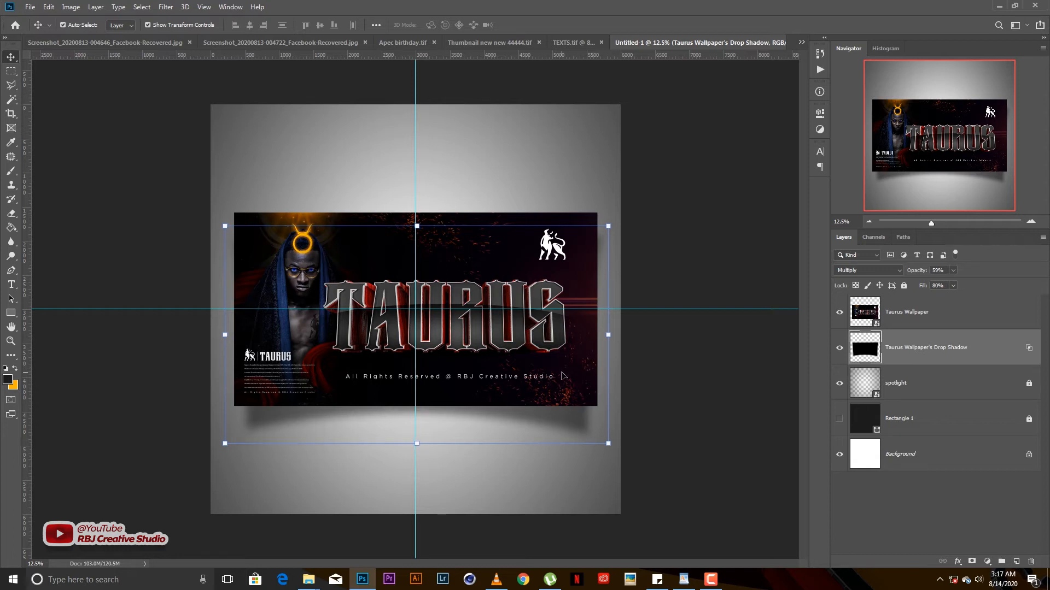
pyautogui.hotkey('shift', 'Left')
pyautogui.click(677, 374)
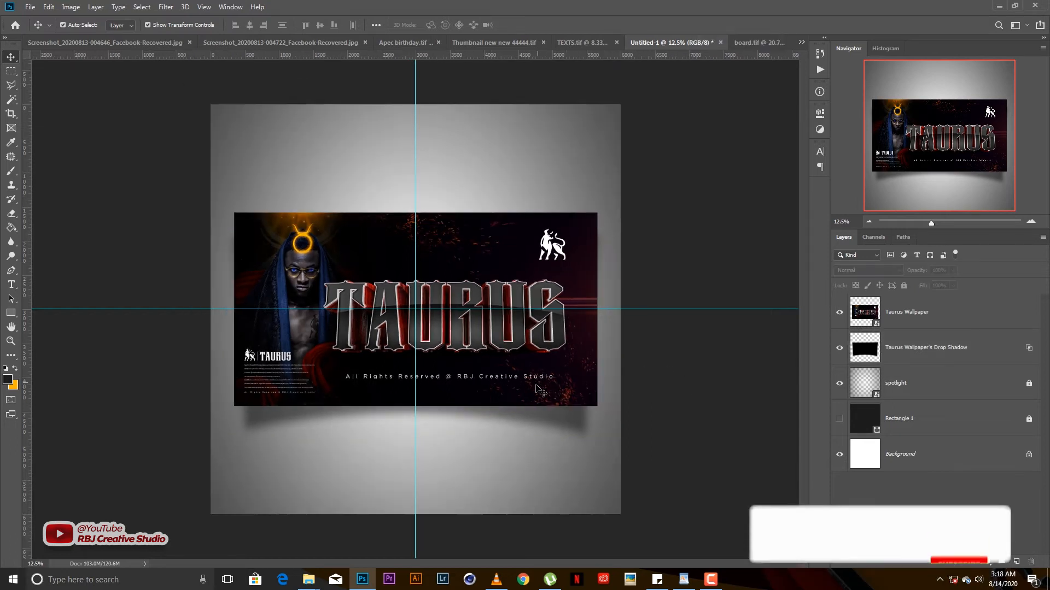
# - Set the Drop Shadow layer to 67% opacity, lock it, and duplicate the Taurus Wallpaper layer
pyautogui.click(575, 426)
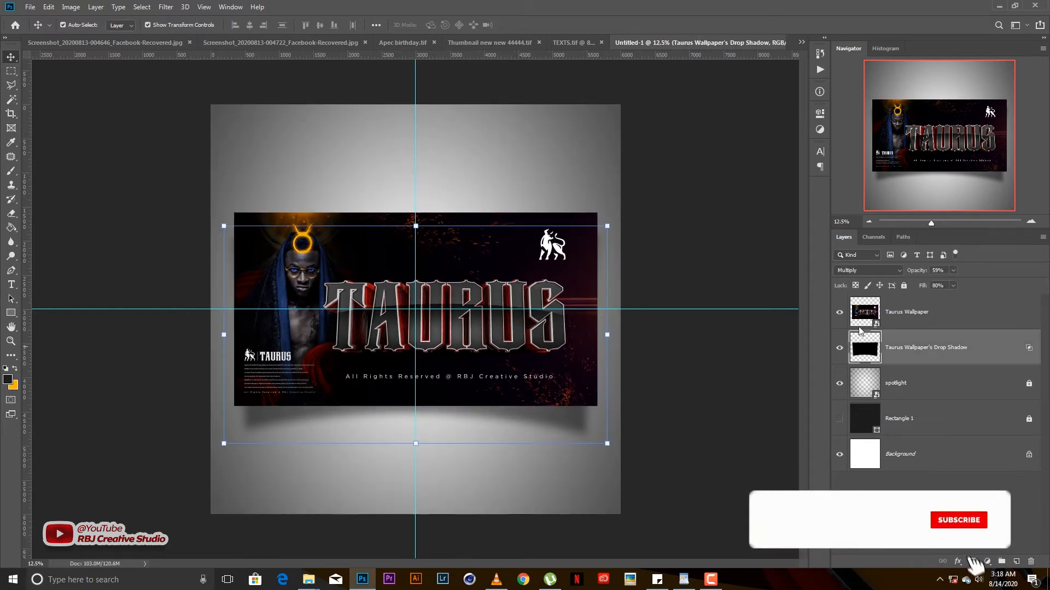
pyautogui.click(924, 271)
pyautogui.moveTo(924, 274); pyautogui.dragTo(920, 274)
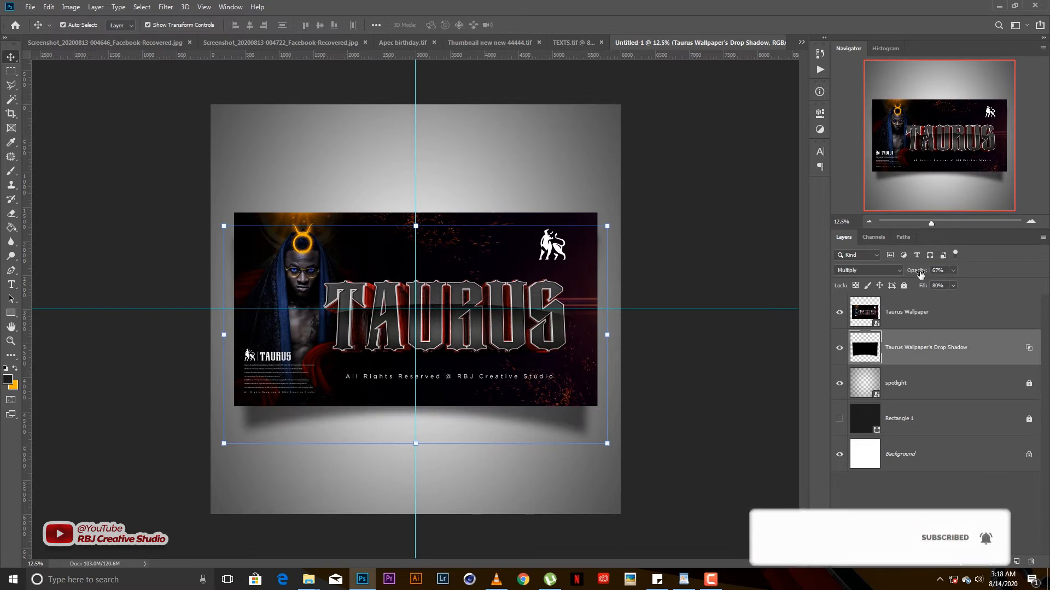
pyautogui.click(904, 286)
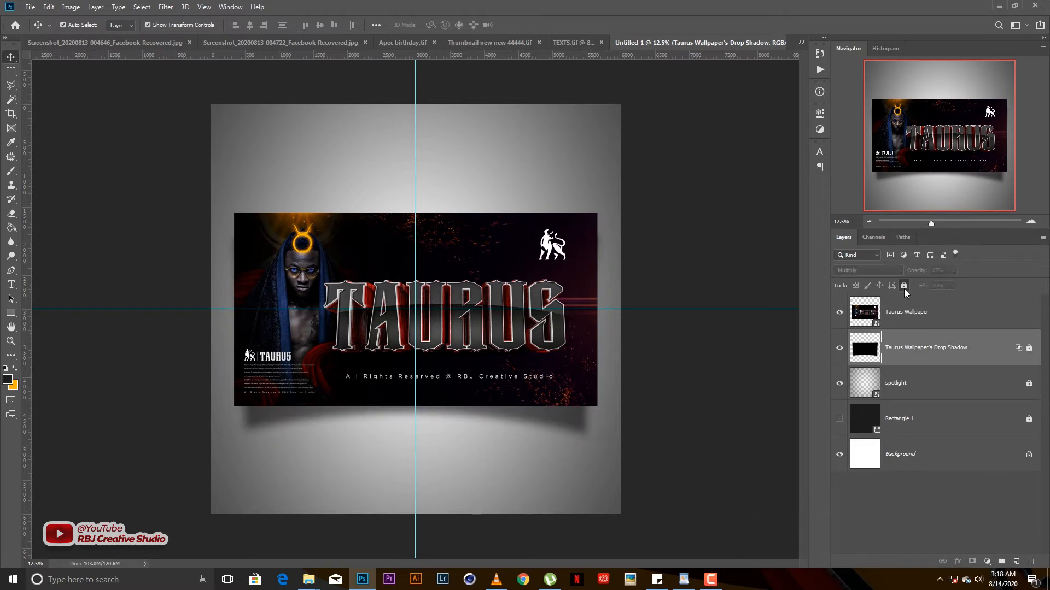
pyautogui.click(922, 313)
pyautogui.hotkey('ctrl', 'j')
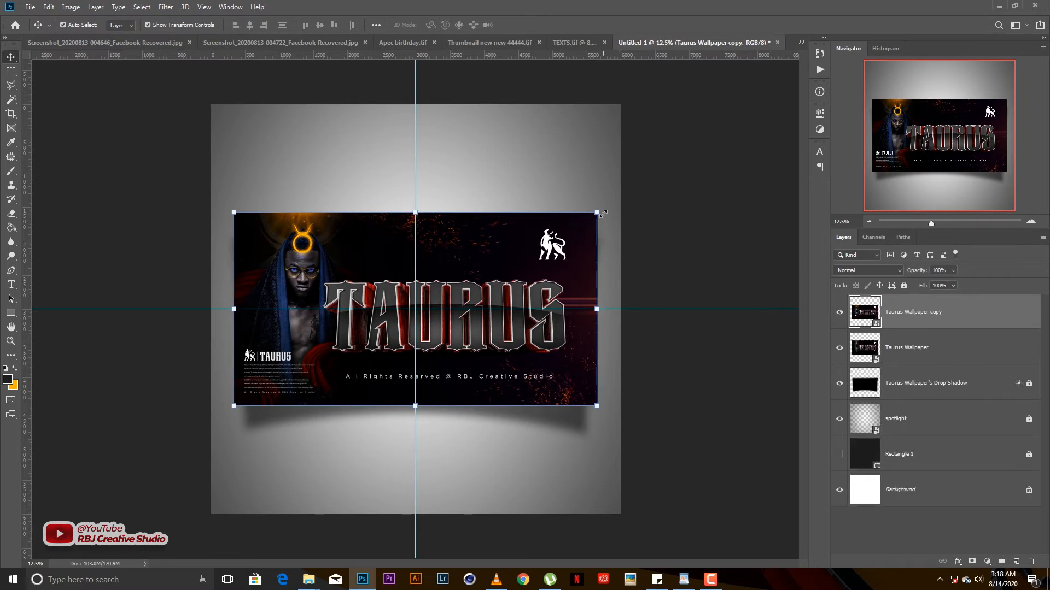
# - Scale the Taurus Wallpaper copy to about 20%, rasterize it, and nudge it into the upper right
pyautogui.moveTo(597, 212); pyautogui.dragTo(559, 148)
pyautogui.press('Return')
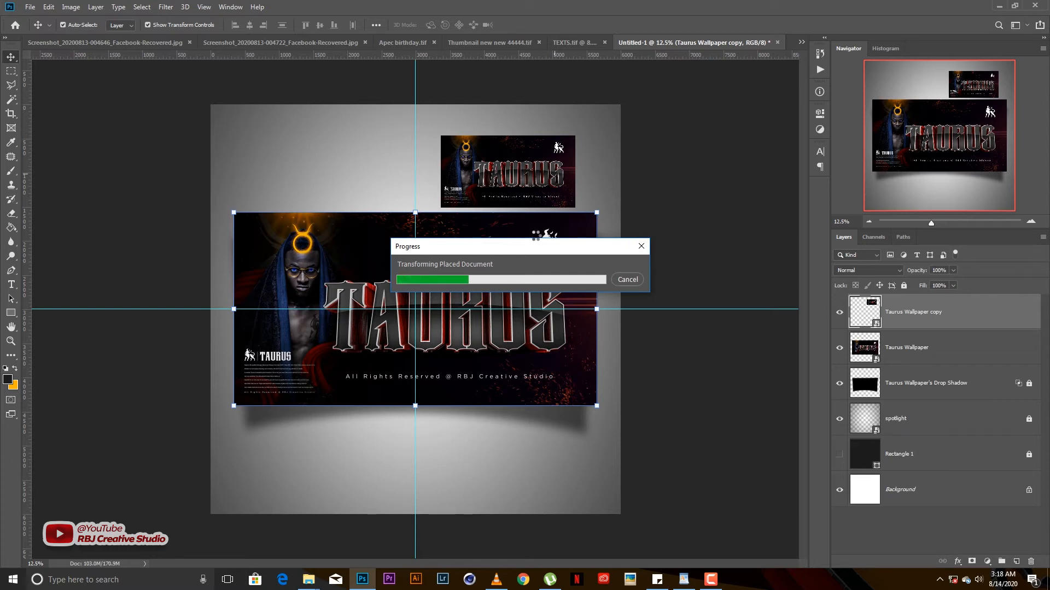
pyautogui.press('e')
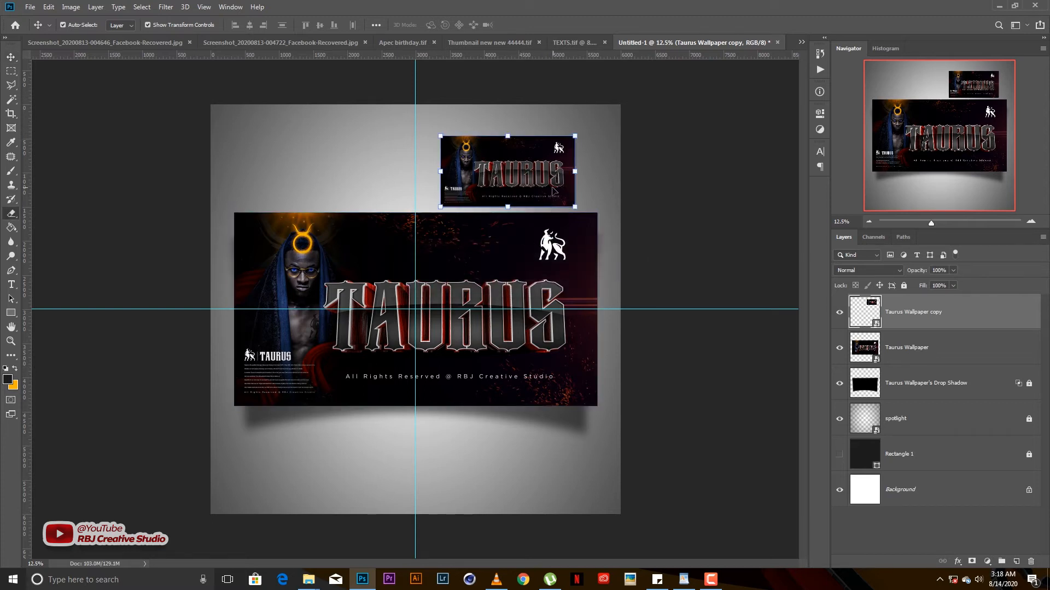
pyautogui.click(557, 192)
pyautogui.press('Return')
pyautogui.press('v')
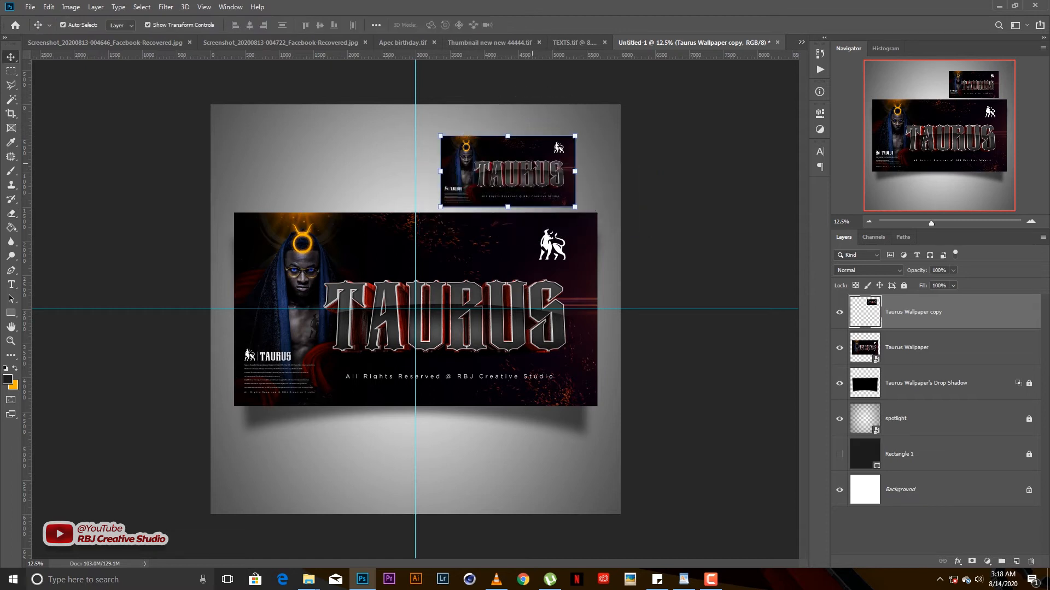
pyautogui.moveTo(544, 160); pyautogui.dragTo(555, 159)
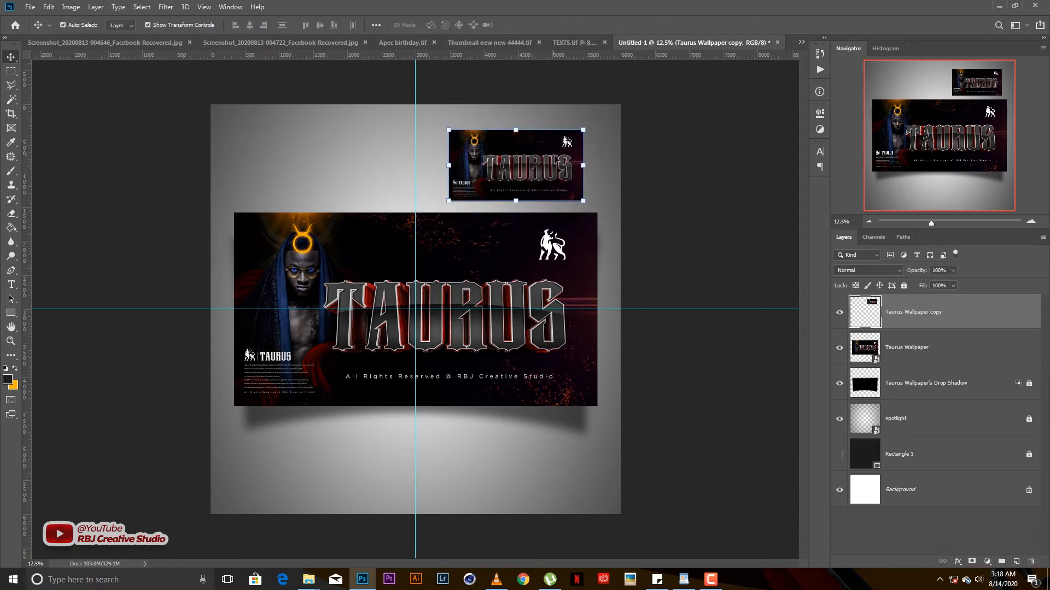
pyautogui.click(584, 128)
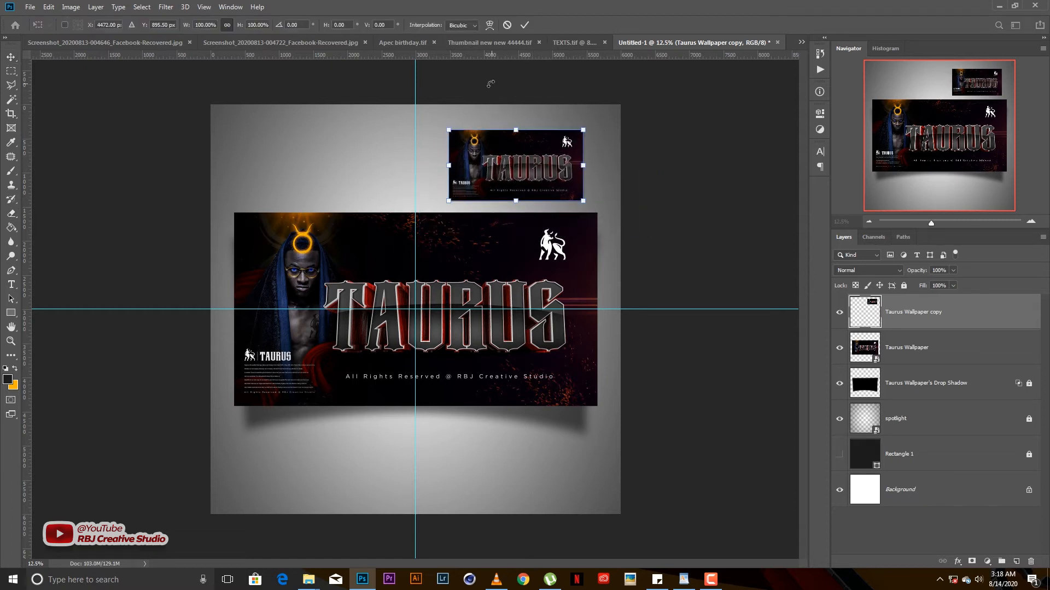
# - Warp the small copy's four corners into a curved cushion shape and scale it to about 53%
pyautogui.click(489, 25)
pyautogui.moveTo(583, 130); pyautogui.dragTo(584, 115)
pyautogui.moveTo(583, 201); pyautogui.dragTo(591, 208)
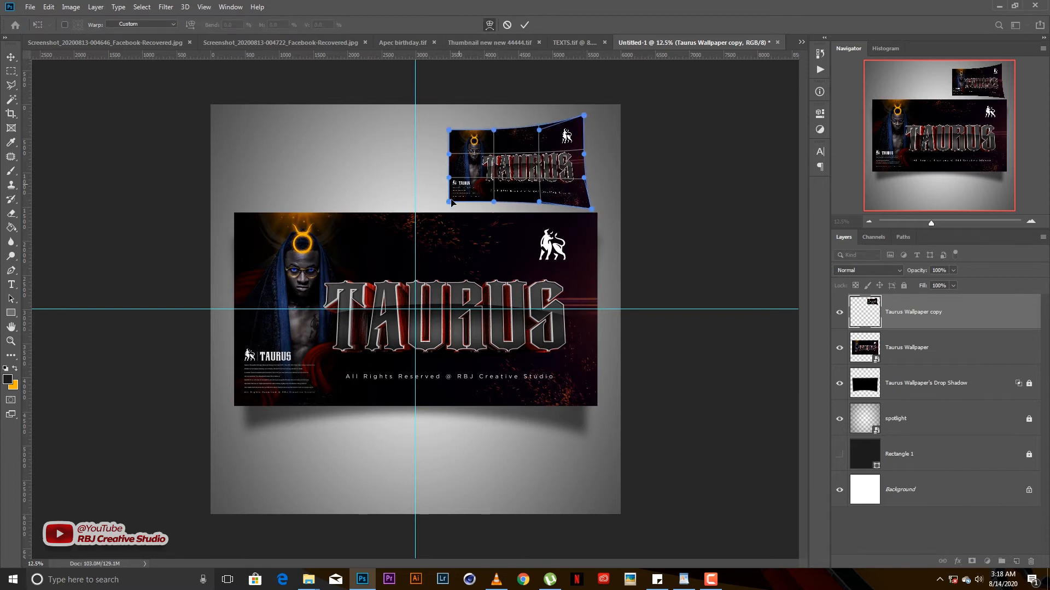
pyautogui.moveTo(449, 202); pyautogui.dragTo(442, 209)
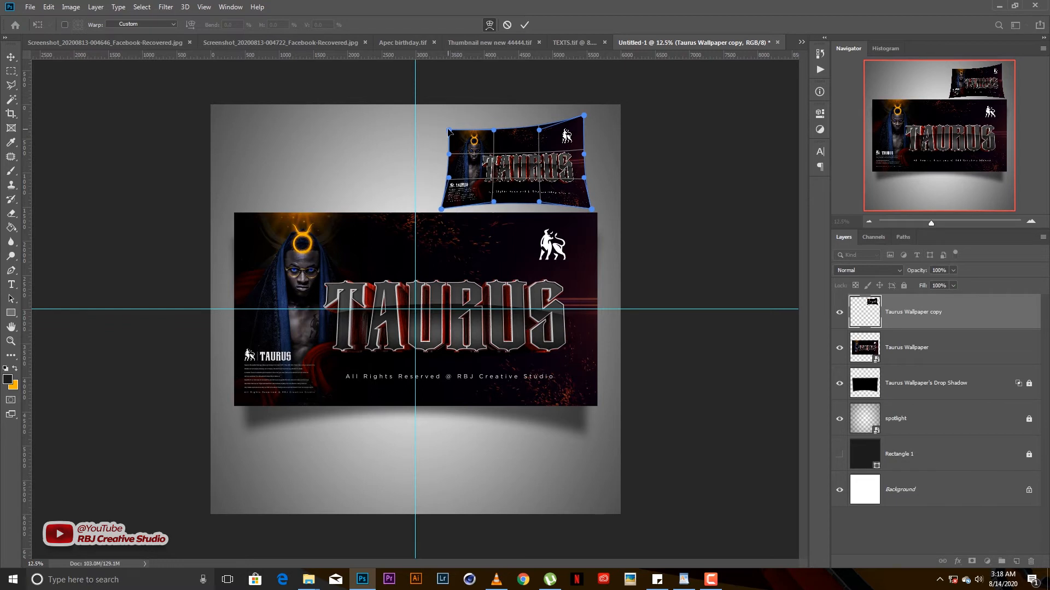
pyautogui.moveTo(453, 131); pyautogui.dragTo(447, 130)
pyautogui.press('Return')
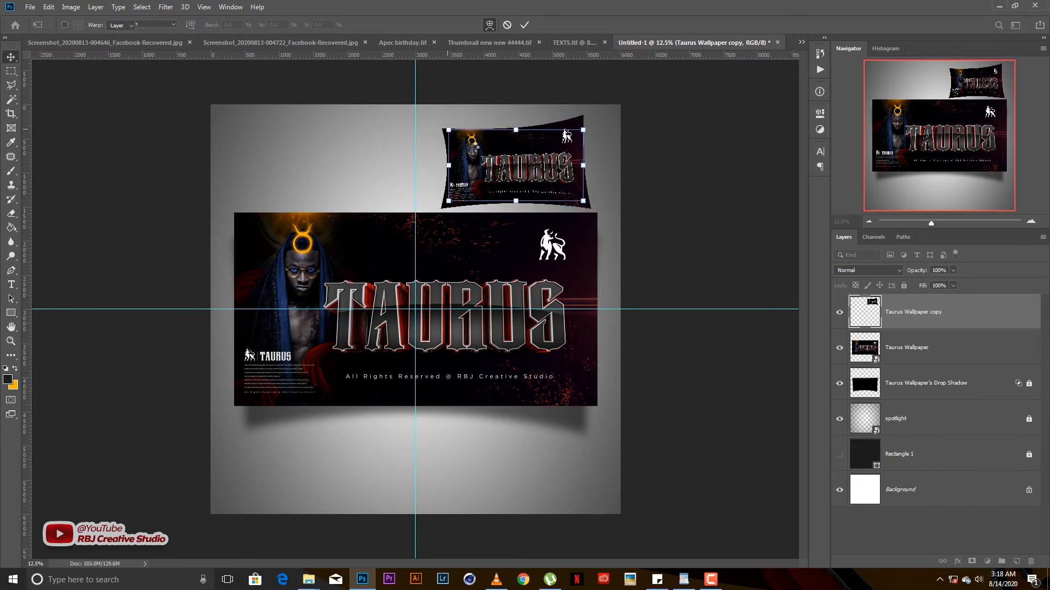
pyautogui.moveTo(592, 116); pyautogui.dragTo(331, 471)
pyautogui.press('Return')
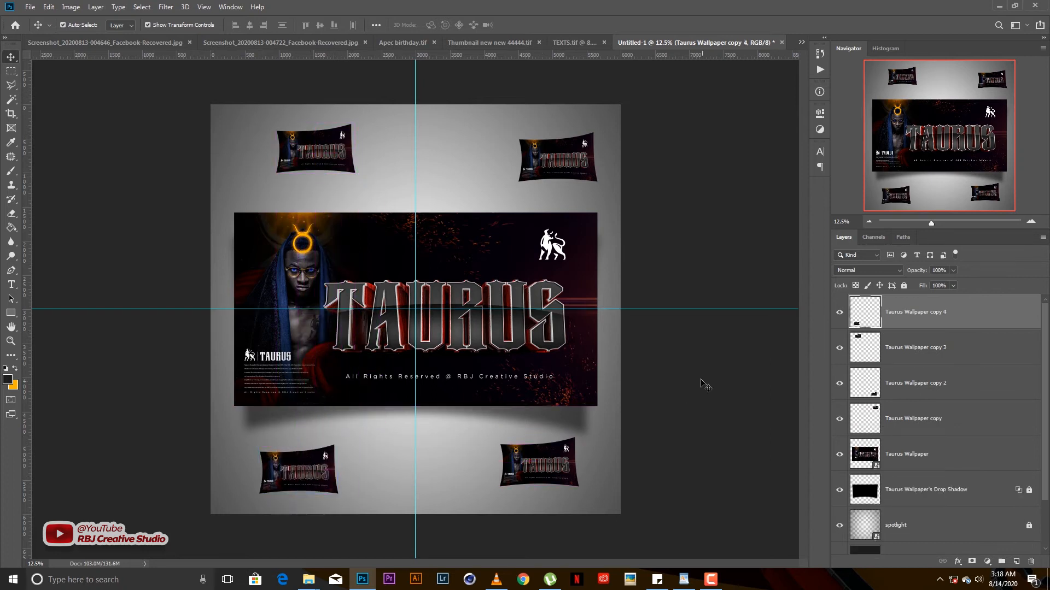
# - Place a bottom-left duplicate, rotate the bottom-right copy 14.9°, and tilt the top-left copy counter-clockwise
pyautogui.click(571, 445)
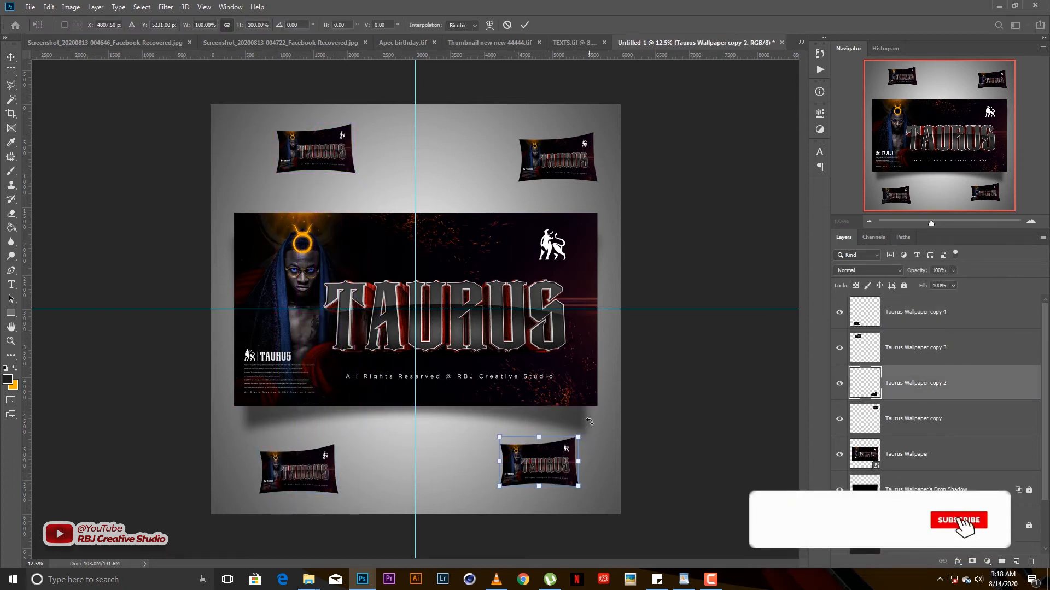
pyautogui.moveTo(592, 419); pyautogui.dragTo(602, 434)
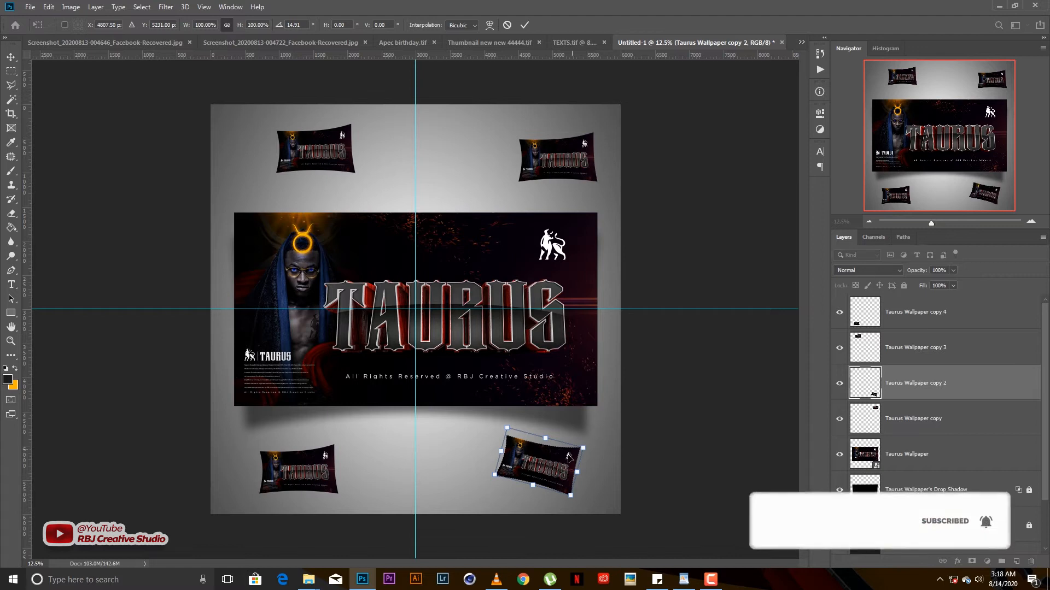
pyautogui.press('Return')
pyautogui.click(336, 145)
pyautogui.moveTo(353, 116); pyautogui.dragTo(344, 107)
pyautogui.press('Return')
# - Tilt the top-right copy and rotate the bottom-left copy to about 12.4°
pyautogui.click(569, 161)
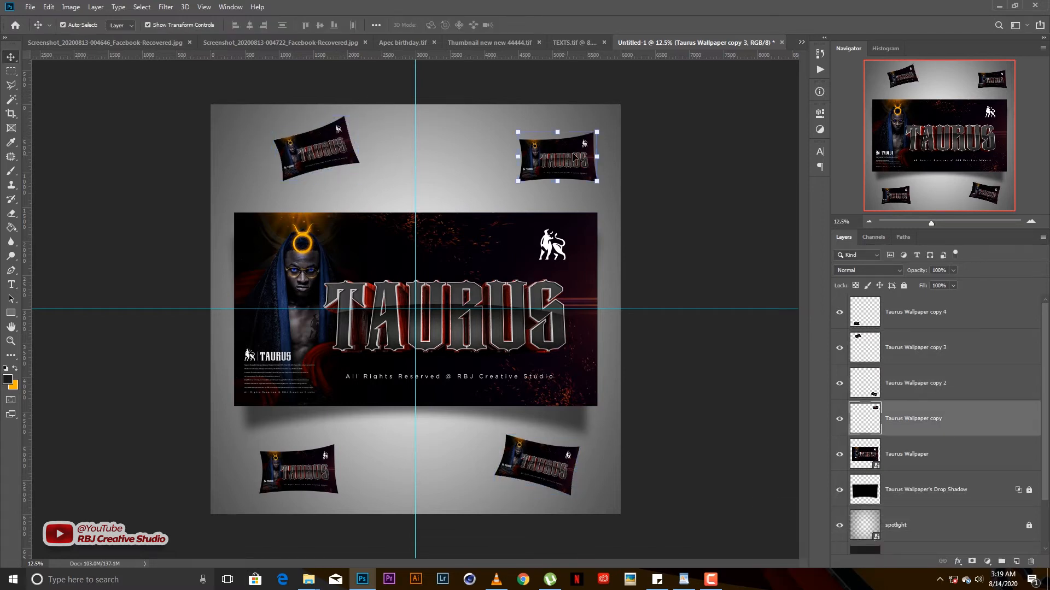
pyautogui.moveTo(602, 128)
pyautogui.mouseDown()
pyautogui.moveTo(603, 111)
pyautogui.moveTo(610, 136)
pyautogui.mouseUp()
pyautogui.press('Return')
pyautogui.click(663, 165)
pyautogui.click(301, 475)
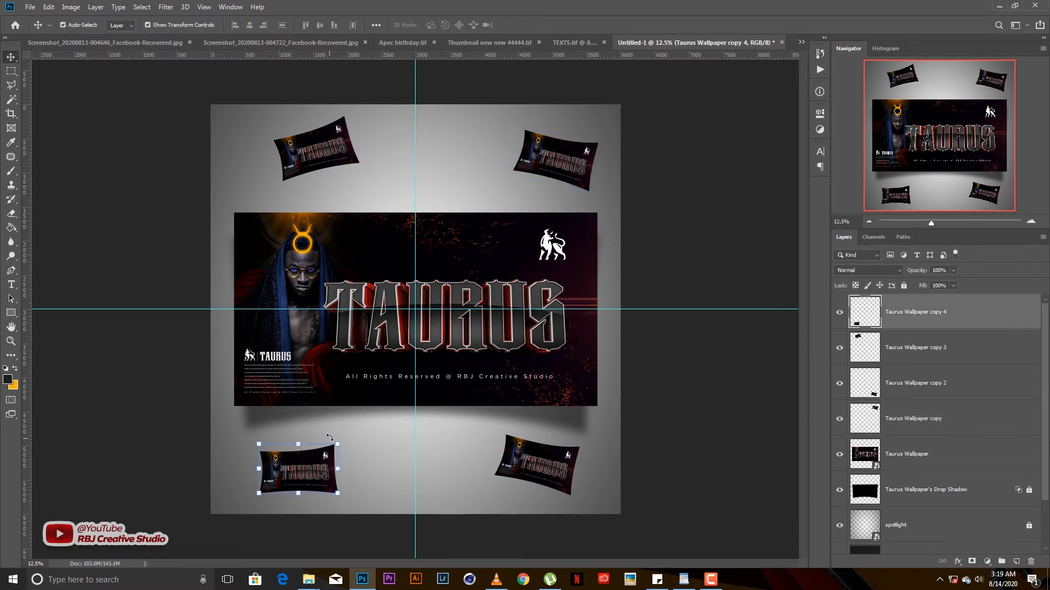
pyautogui.moveTo(343, 436)
pyautogui.mouseDown()
pyautogui.moveTo(350, 428)
pyautogui.moveTo(355, 441)
pyautogui.mouseUp()
pyautogui.press('Return')
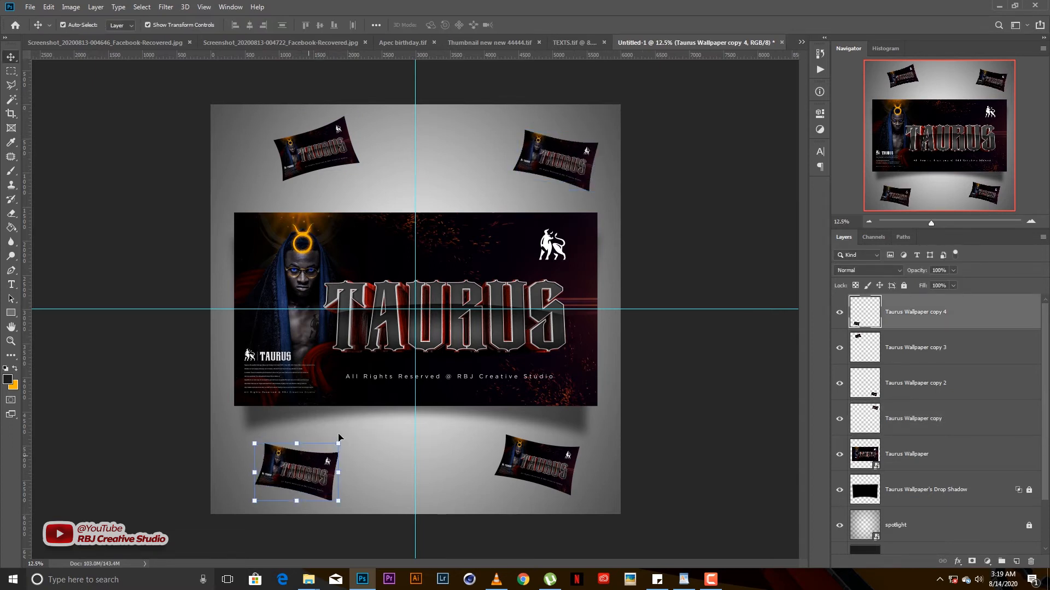
pyautogui.click(647, 389)
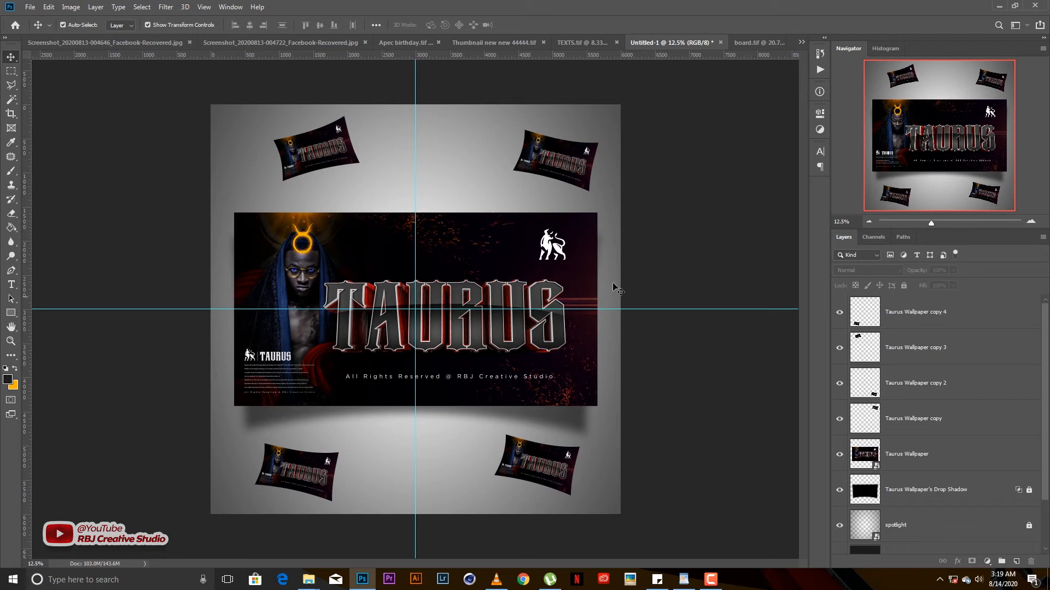
pyautogui.click(565, 168)
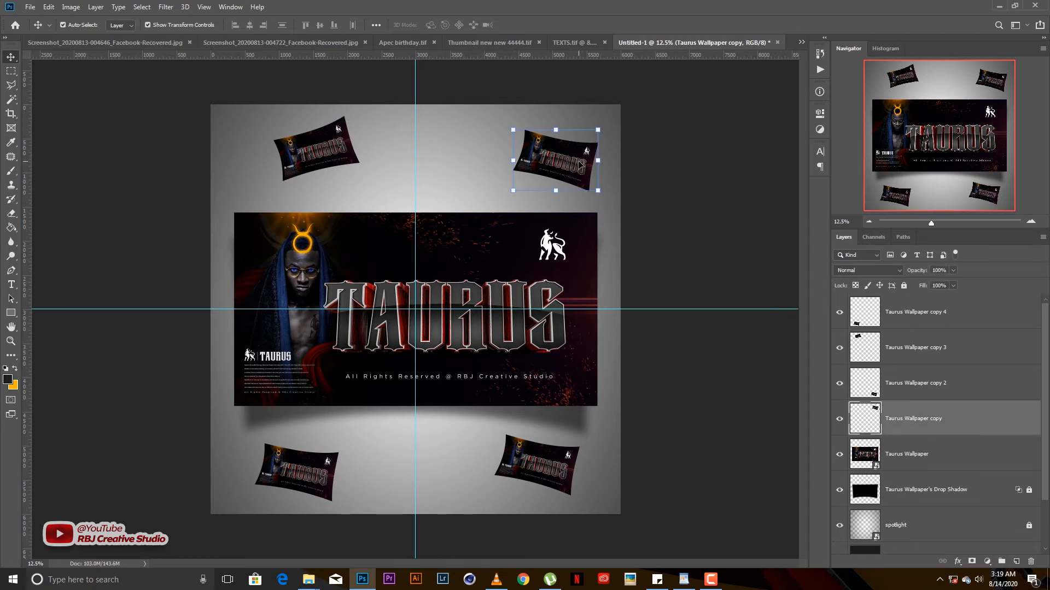
# - Apply a Motion Blur at 41° angle and about 99 px distance to the top-right card
pyautogui.click(165, 7)
pyautogui.moveTo(178, 131)
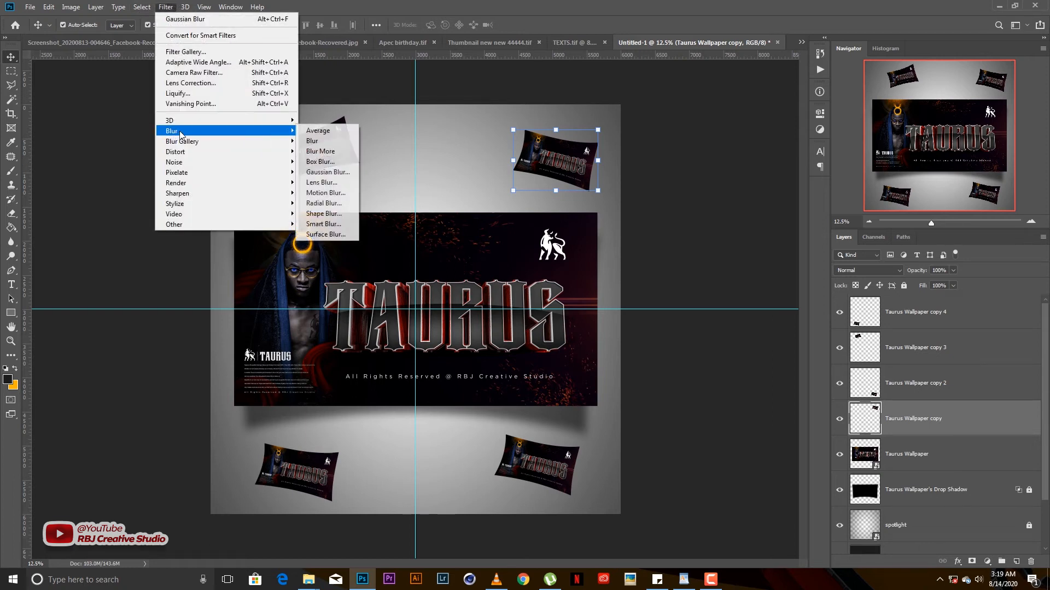
pyautogui.click(327, 193)
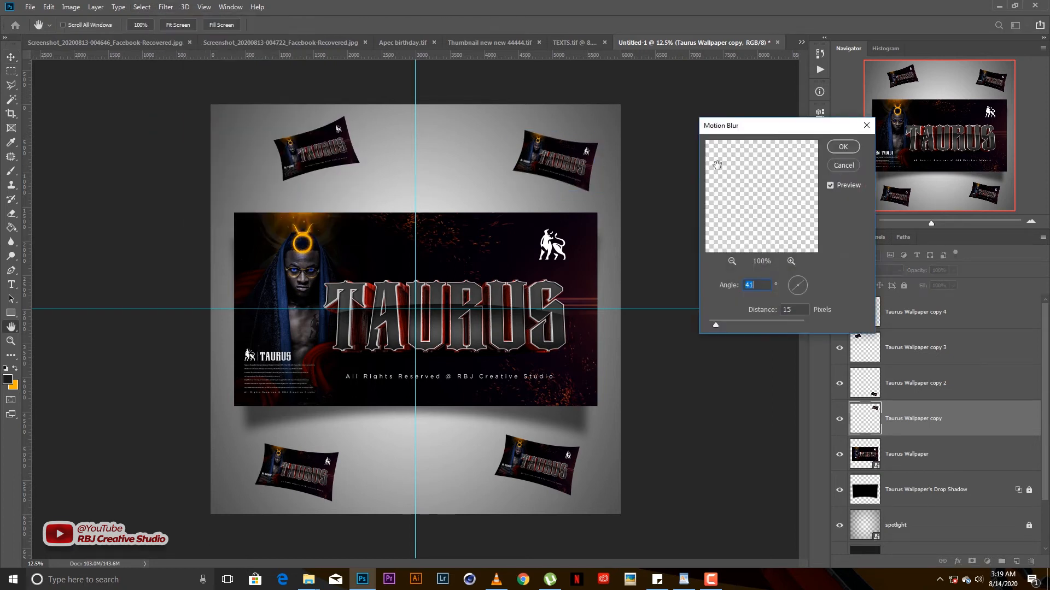
pyautogui.moveTo(716, 327); pyautogui.dragTo(728, 327)
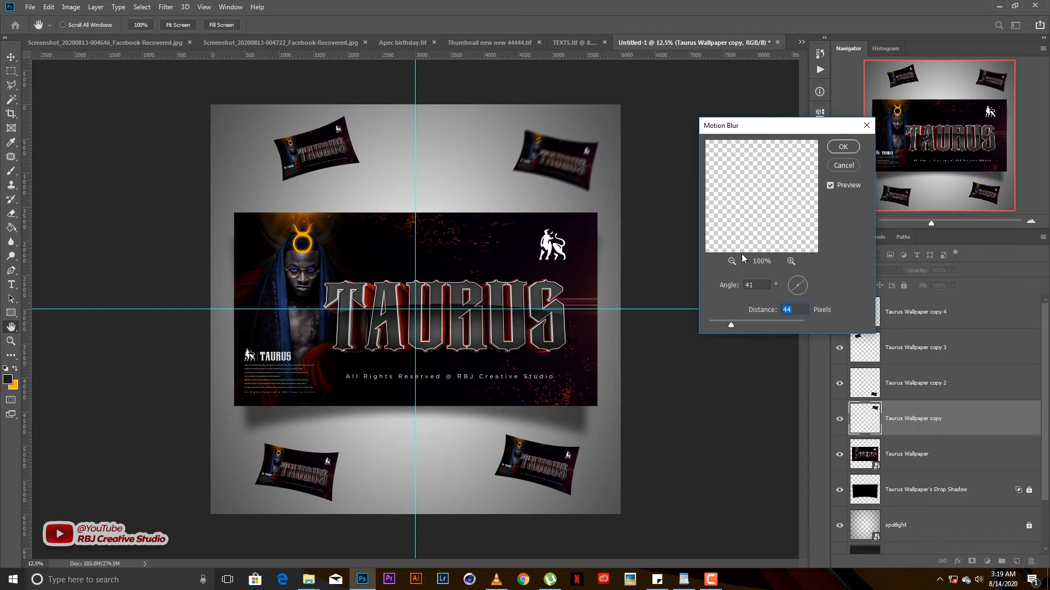
pyautogui.moveTo(731, 323); pyautogui.dragTo(741, 324)
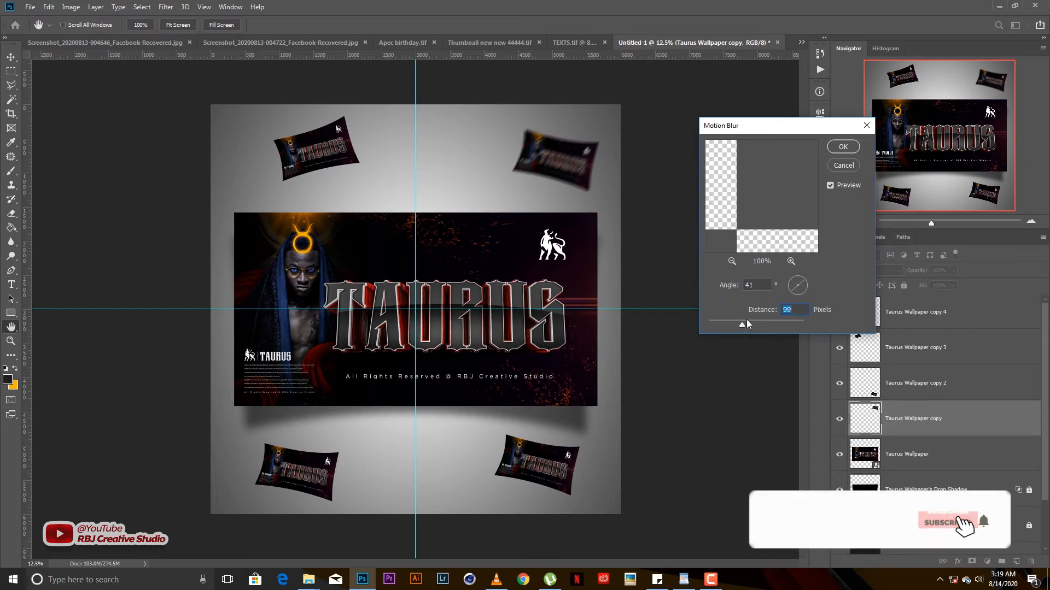
pyautogui.click(842, 147)
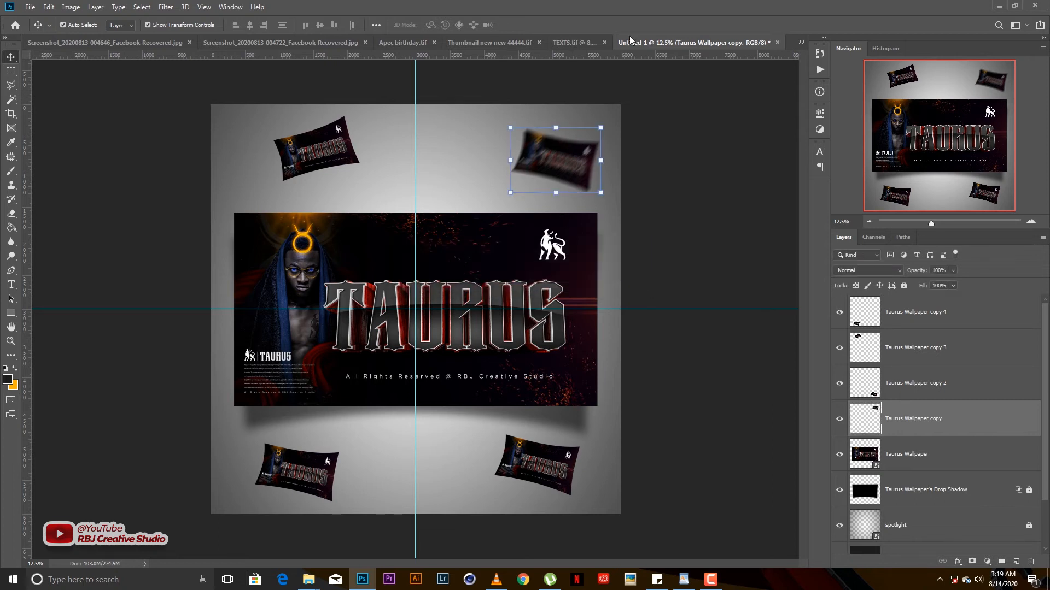
# - Shift the top-right card slightly left and reapply the Motion Blur to the bottom-left card
pyautogui.moveTo(569, 164); pyautogui.dragTo(552, 164)
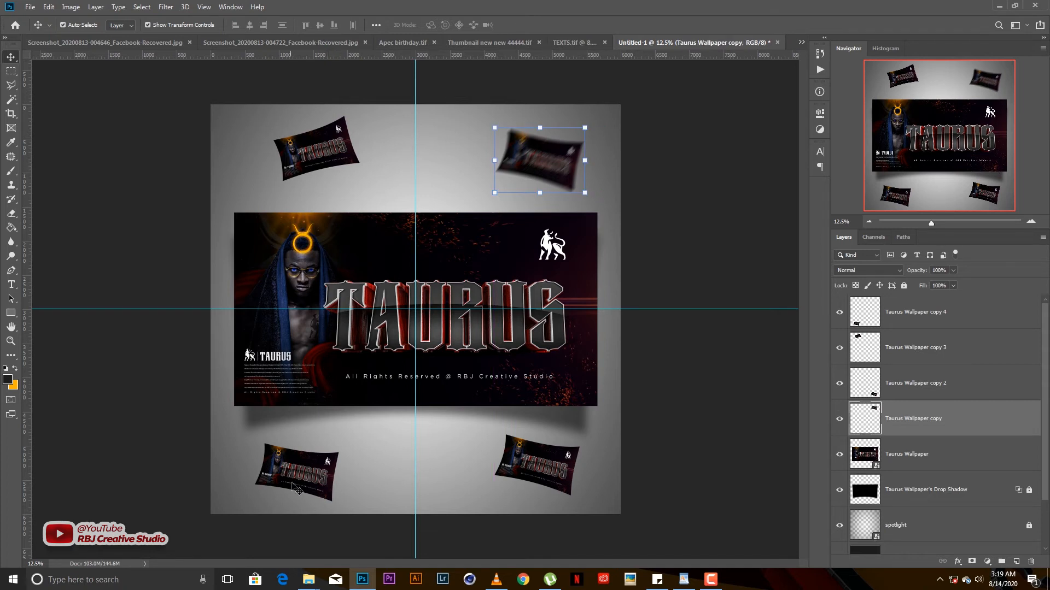
pyautogui.moveTo(294, 485); pyautogui.dragTo(302, 485)
pyautogui.click(170, 9)
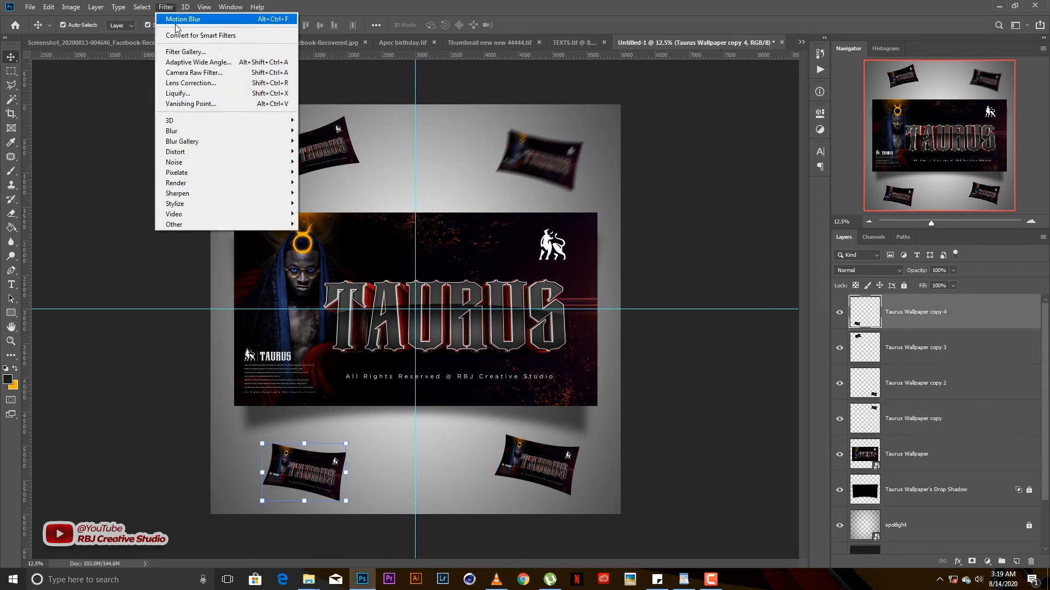
pyautogui.click(175, 20)
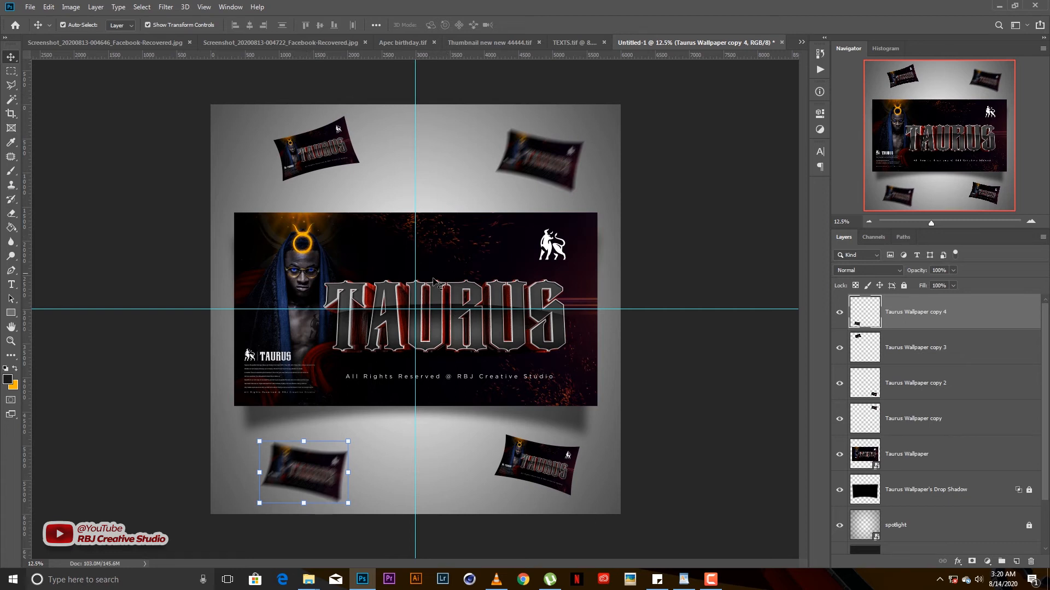
# - Apply a 9-pixel Gaussian Blur to the bottom-right pillow card
pyautogui.click(549, 461)
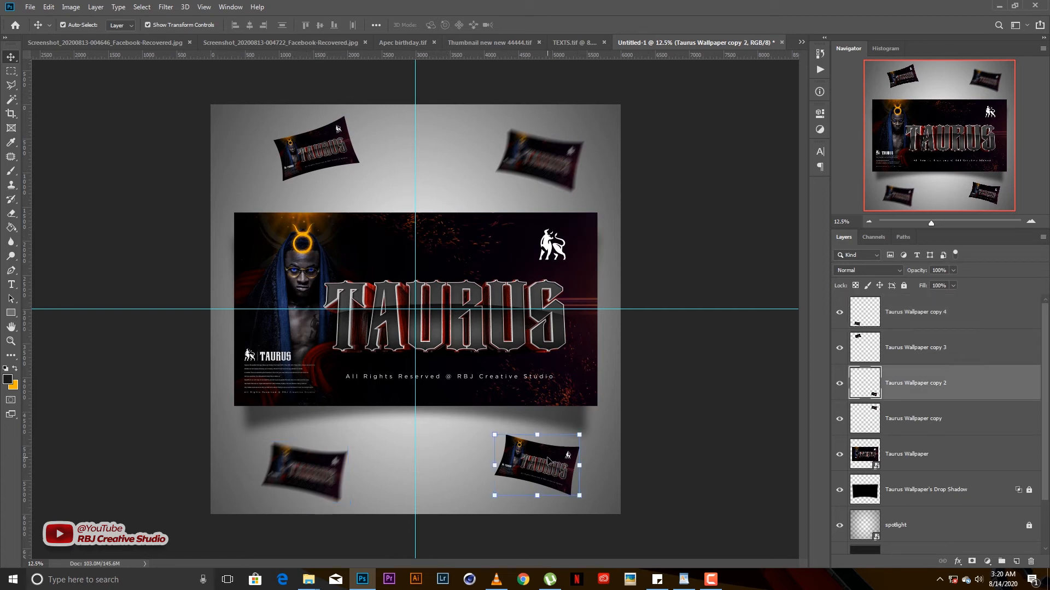
pyautogui.click(166, 7)
pyautogui.moveTo(189, 131)
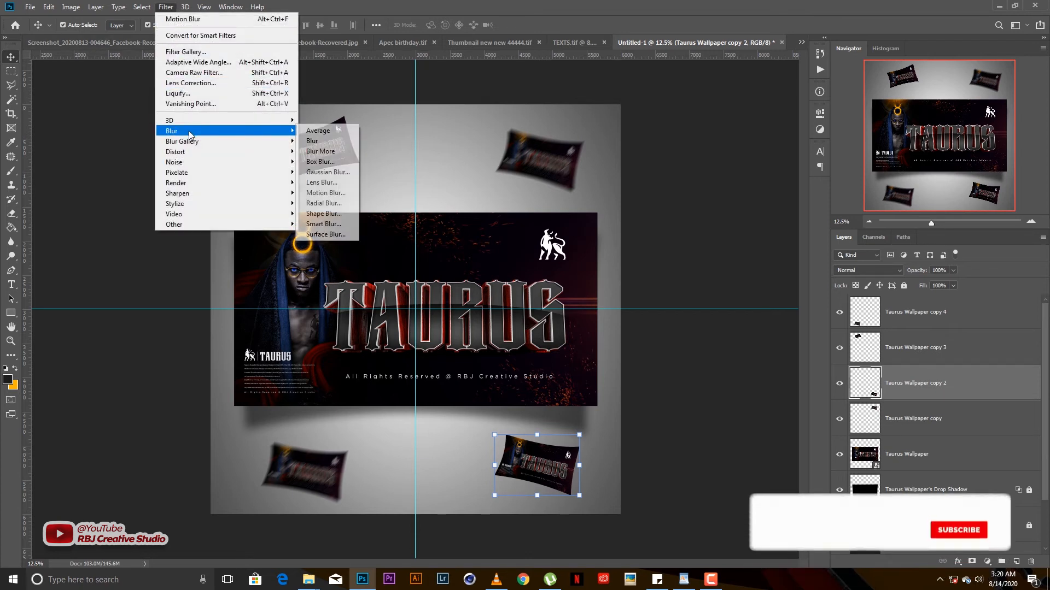
pyautogui.click(327, 172)
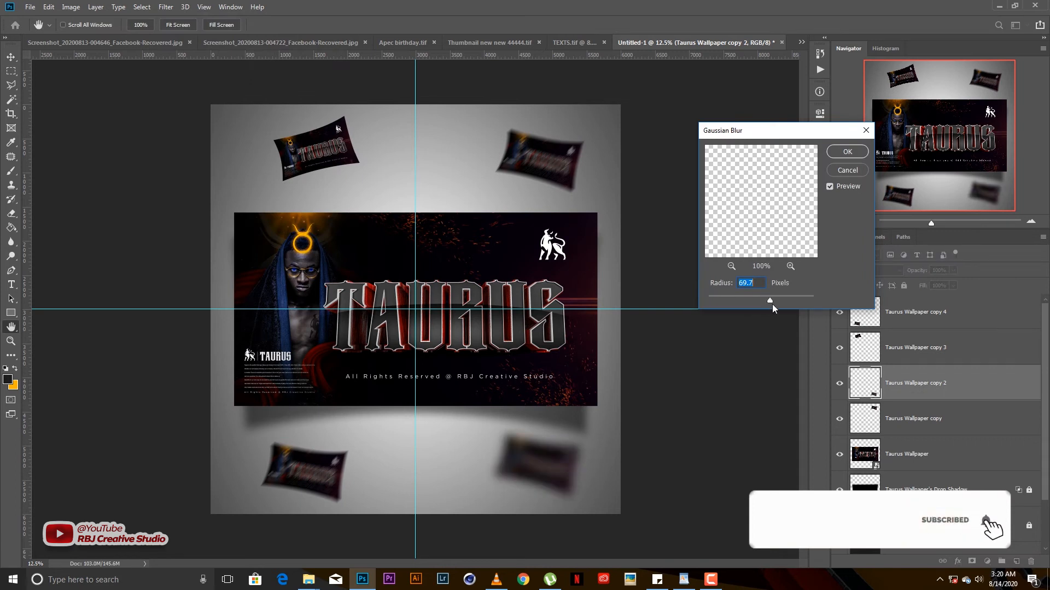
pyautogui.moveTo(772, 304); pyautogui.dragTo(749, 302)
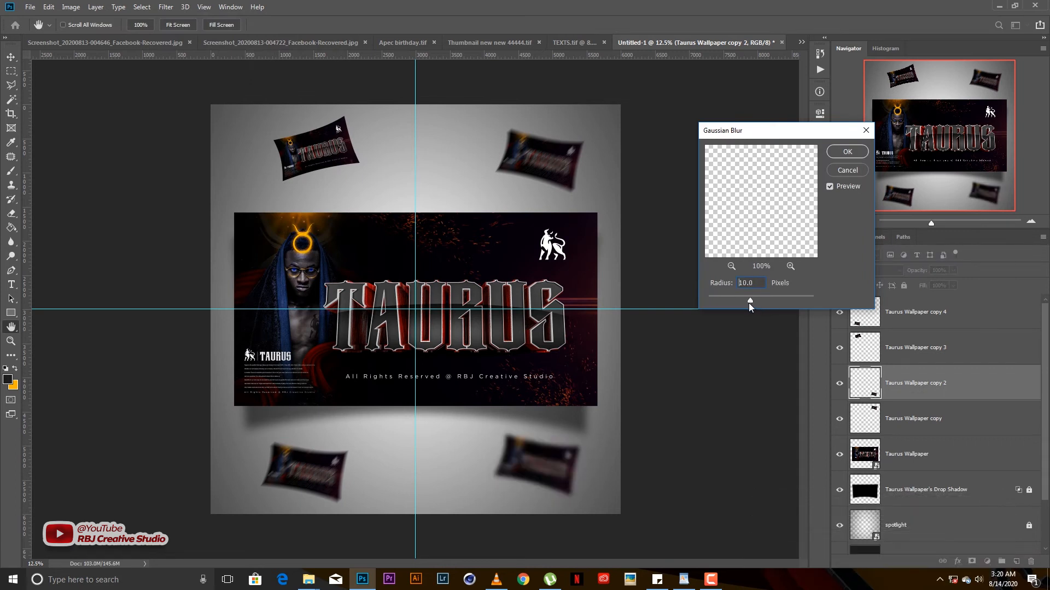
pyautogui.click(845, 151)
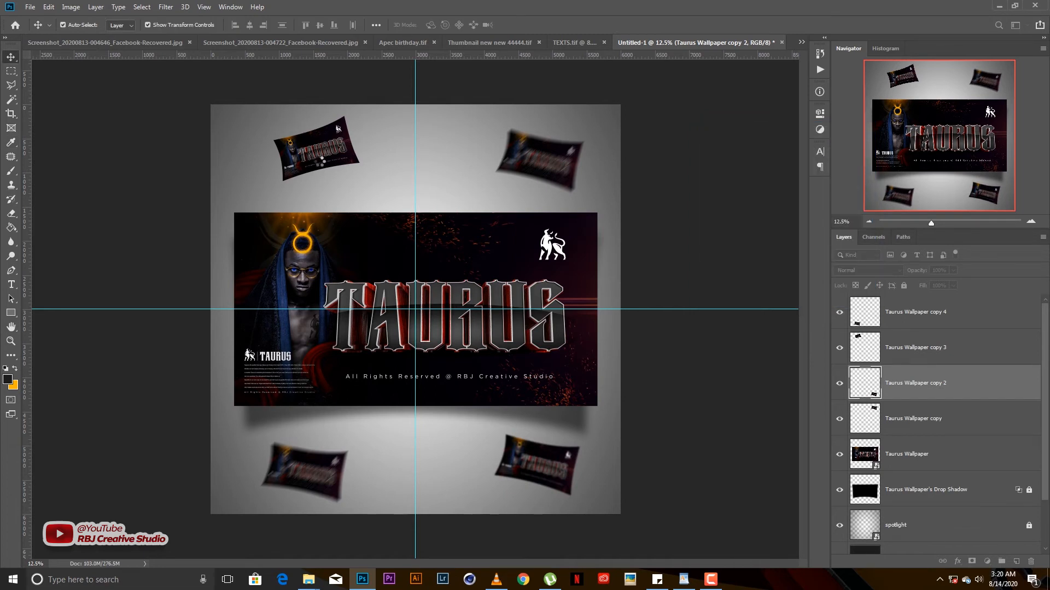
# - Reapply the Gaussian Blur to the top-left card and duplicate the bottom-right card
pyautogui.click(324, 157)
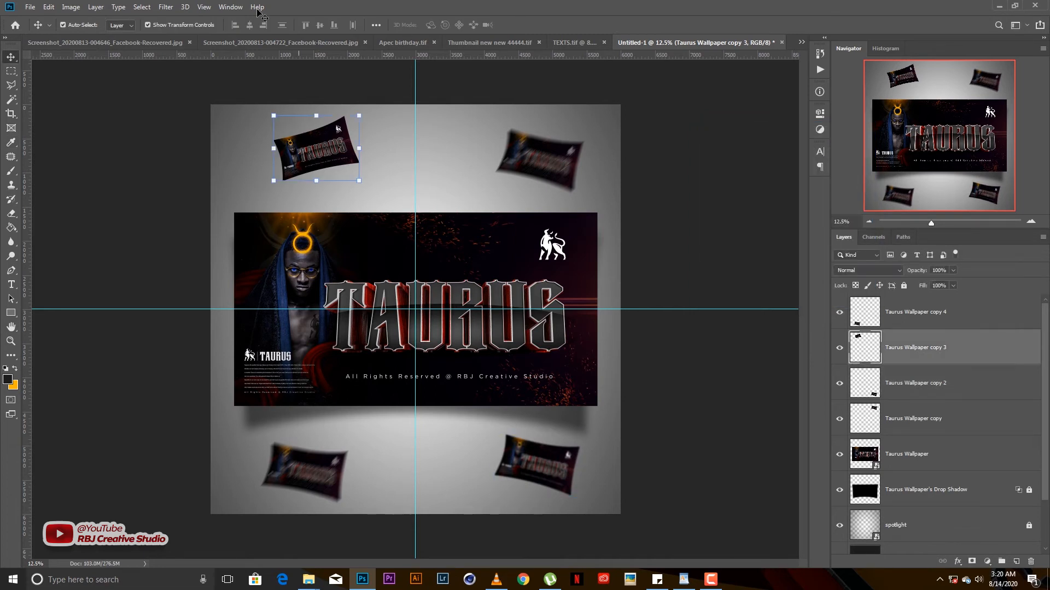
pyautogui.click(168, 8)
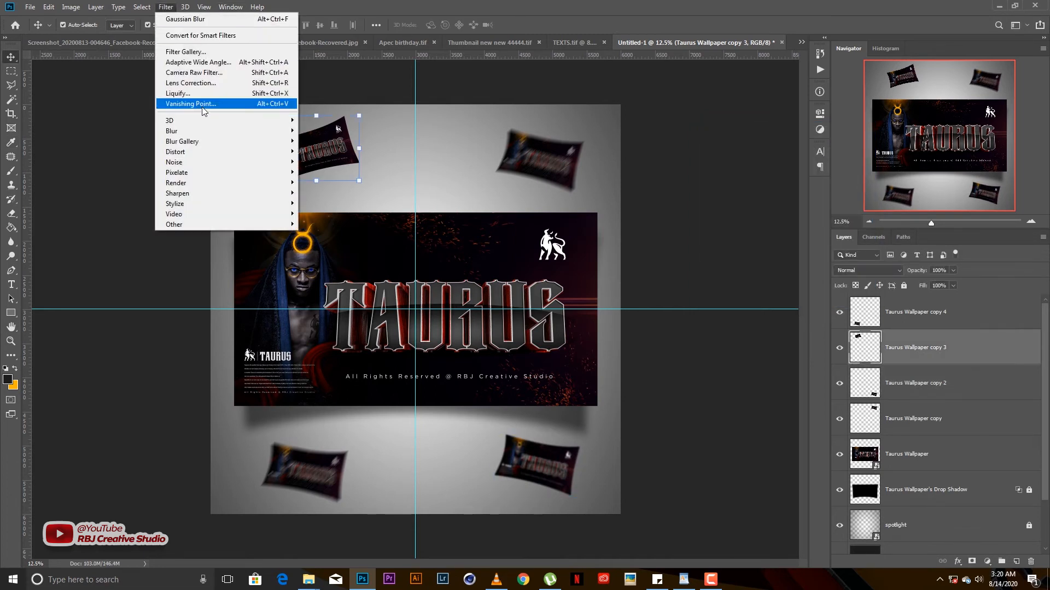
pyautogui.click(191, 20)
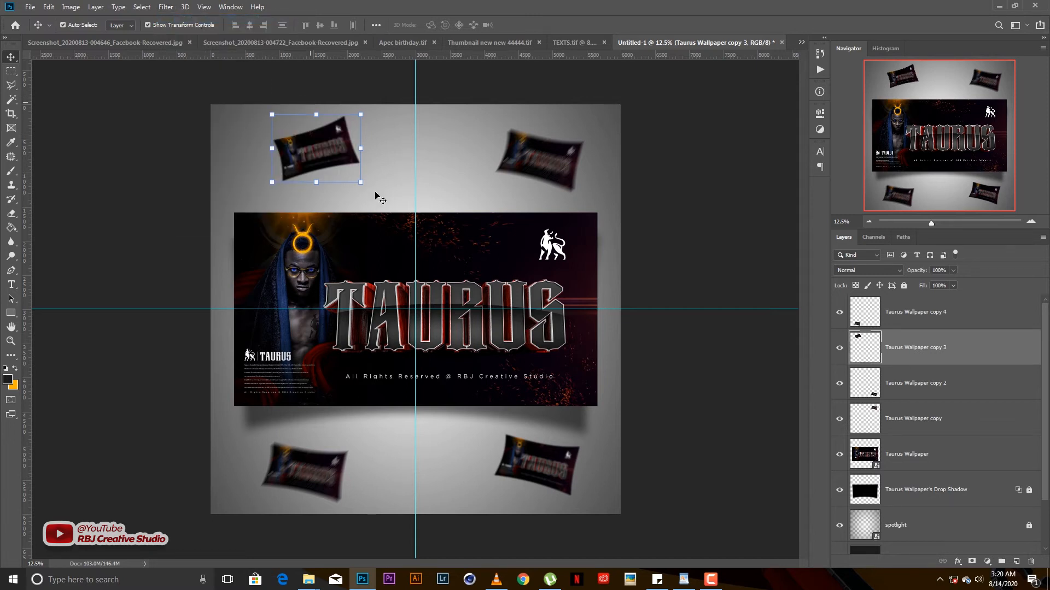
pyautogui.moveTo(555, 470)
pyautogui.mouseDown()
pyautogui.moveTo(532, 431)
pyautogui.moveTo(555, 474)
pyautogui.mouseUp()
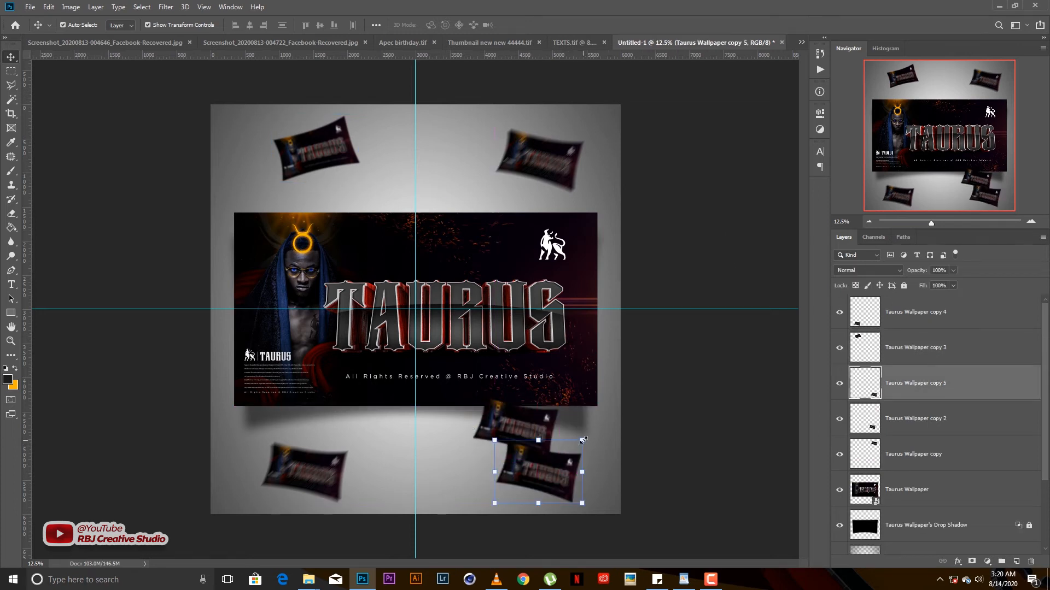
# - Enlarge the duplicated card to about 256%, tilt it about -30°, and bring it to the front
pyautogui.click(585, 438)
pyautogui.keyDown('alt'); pyautogui.moveTo(585, 438); pyautogui.dragTo(668, 407); pyautogui.keyUp('alt')
pyautogui.moveTo(600, 466); pyautogui.dragTo(622, 492)
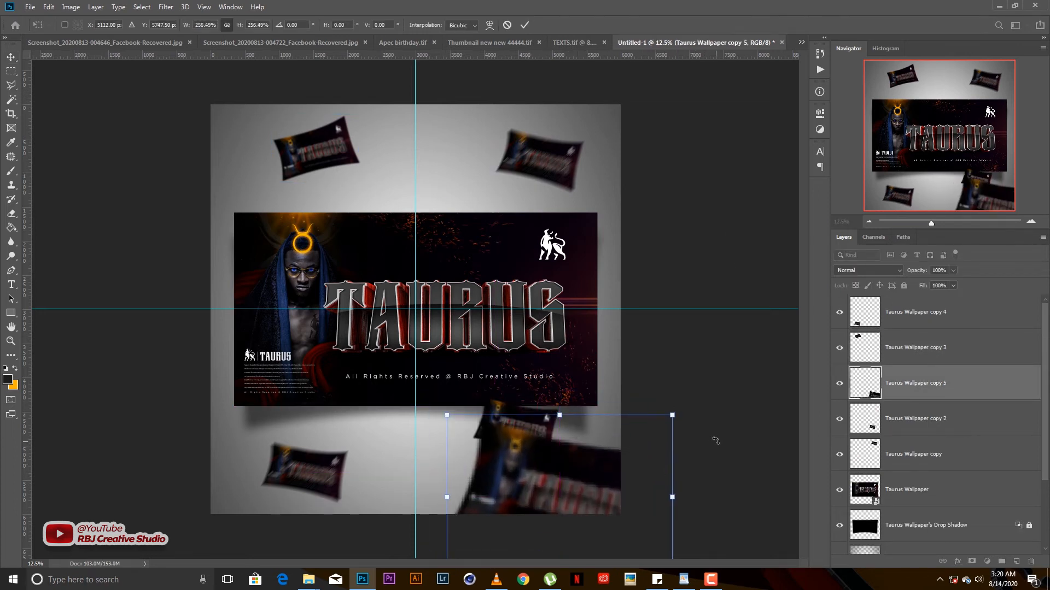
pyautogui.moveTo(716, 441); pyautogui.dragTo(708, 373)
pyautogui.moveTo(608, 439); pyautogui.dragTo(611, 450)
pyautogui.moveTo(698, 392); pyautogui.dragTo(676, 370)
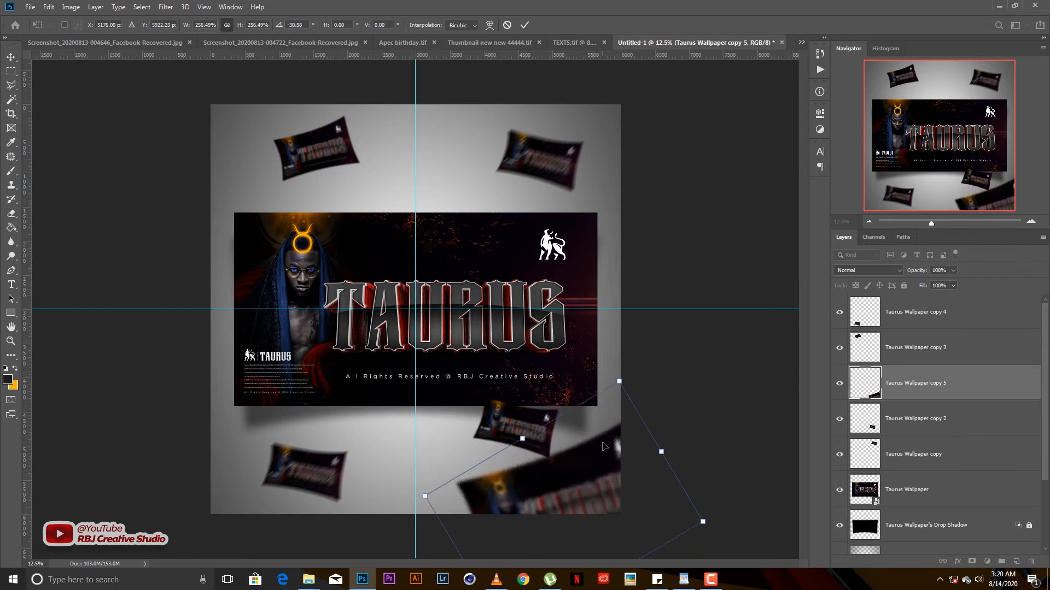
pyautogui.moveTo(596, 458); pyautogui.dragTo(598, 441)
pyautogui.press('Return')
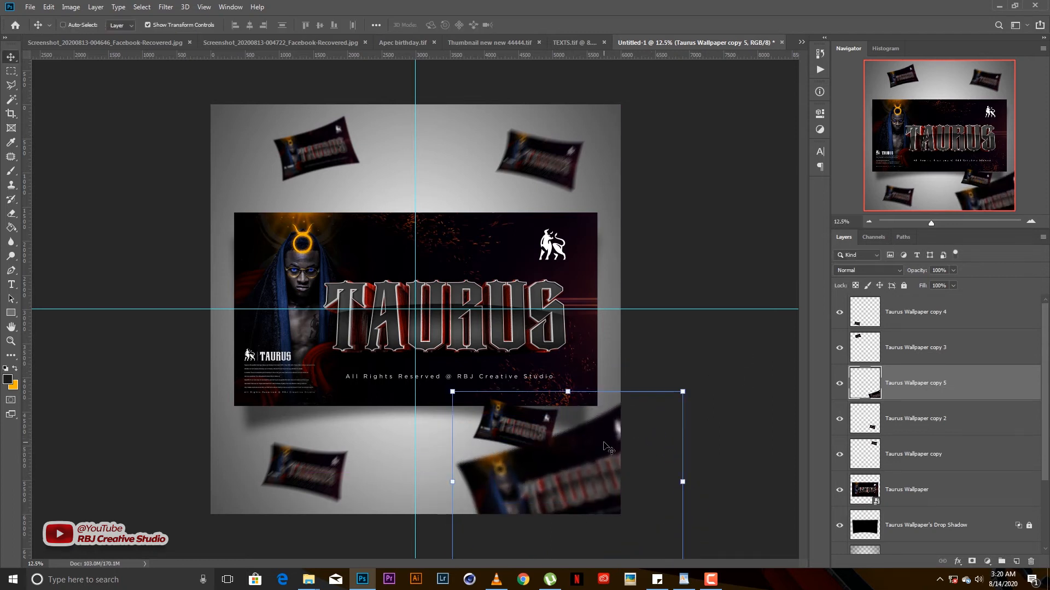
pyautogui.hotkey('ctrl', 'shift', ']')
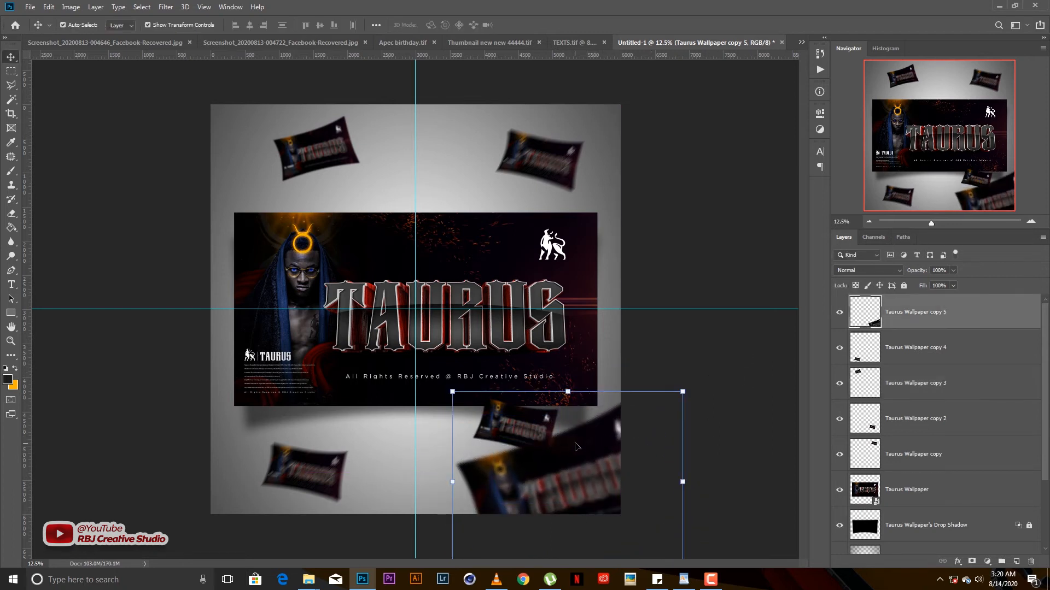
# - Give the enlarged card a heavy 27.7-pixel Gaussian Blur, then reposition it and the bottom-right card
pyautogui.click(163, 7)
pyautogui.moveTo(181, 131)
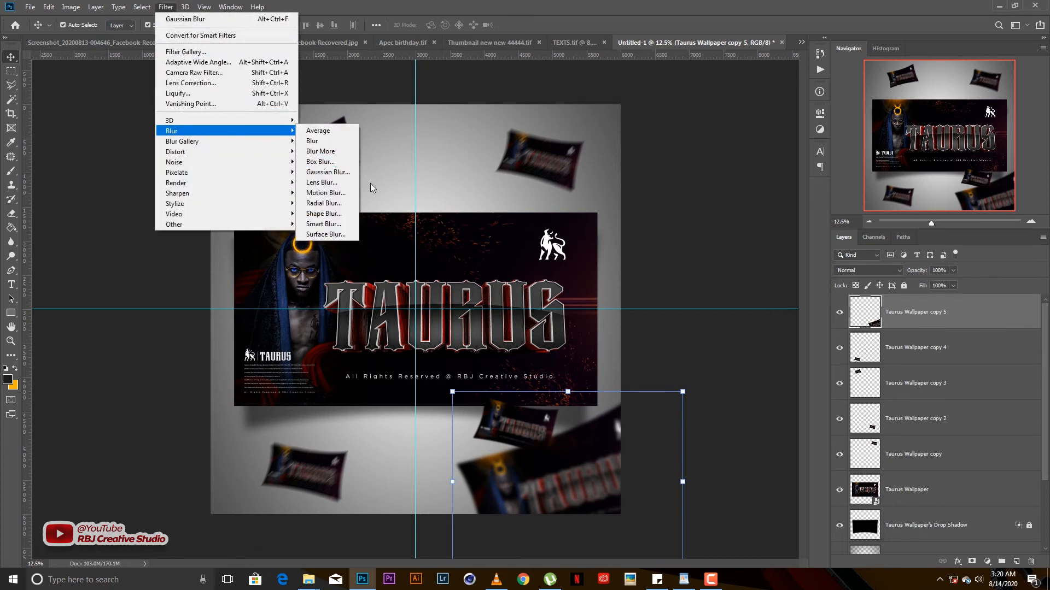
pyautogui.click(327, 172)
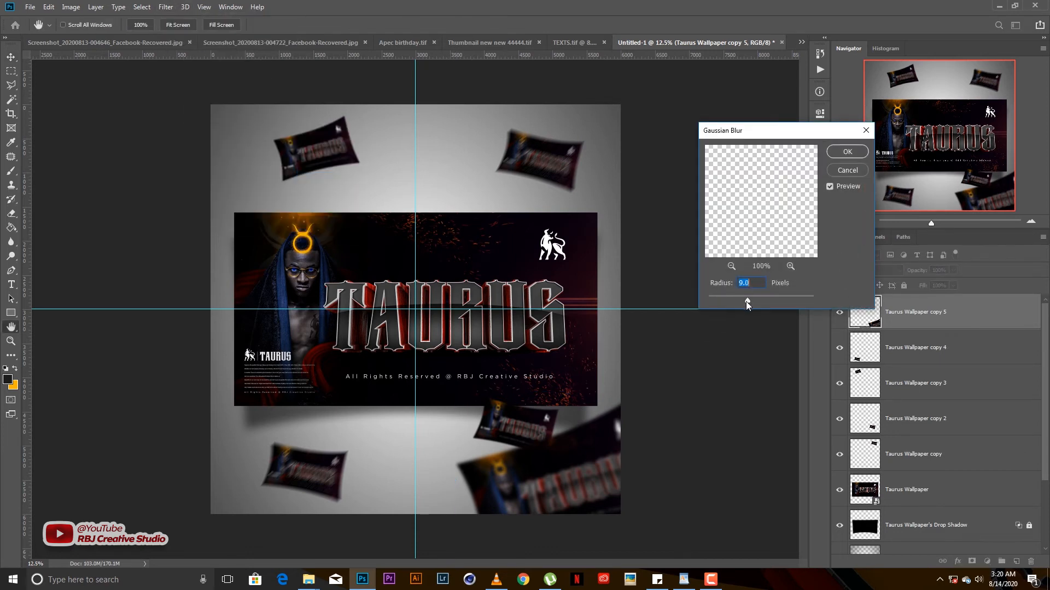
pyautogui.moveTo(746, 301); pyautogui.dragTo(754, 300)
pyautogui.click(848, 153)
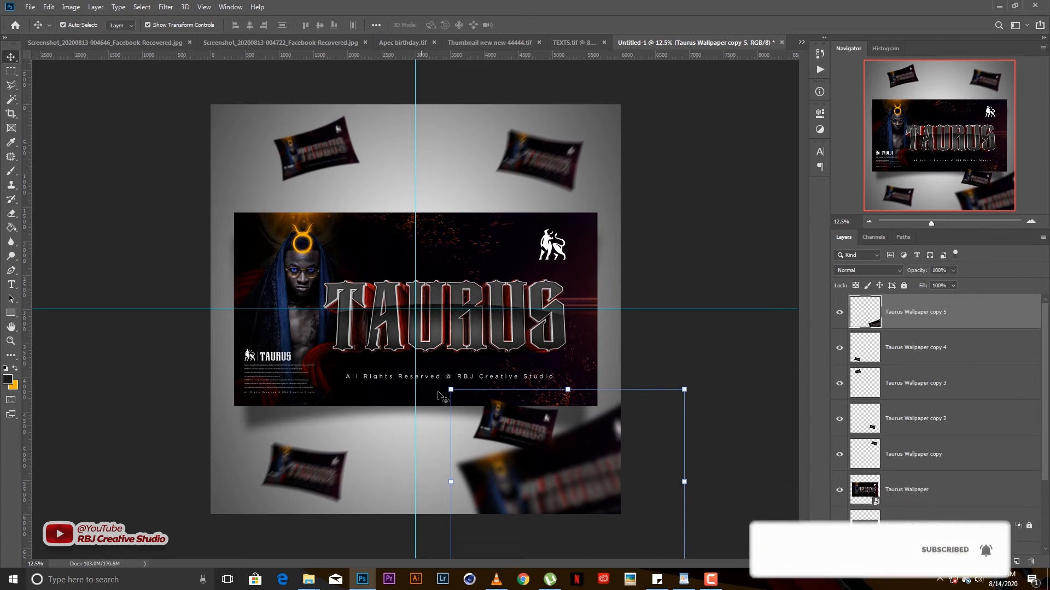
pyautogui.moveTo(599, 472); pyautogui.dragTo(603, 459)
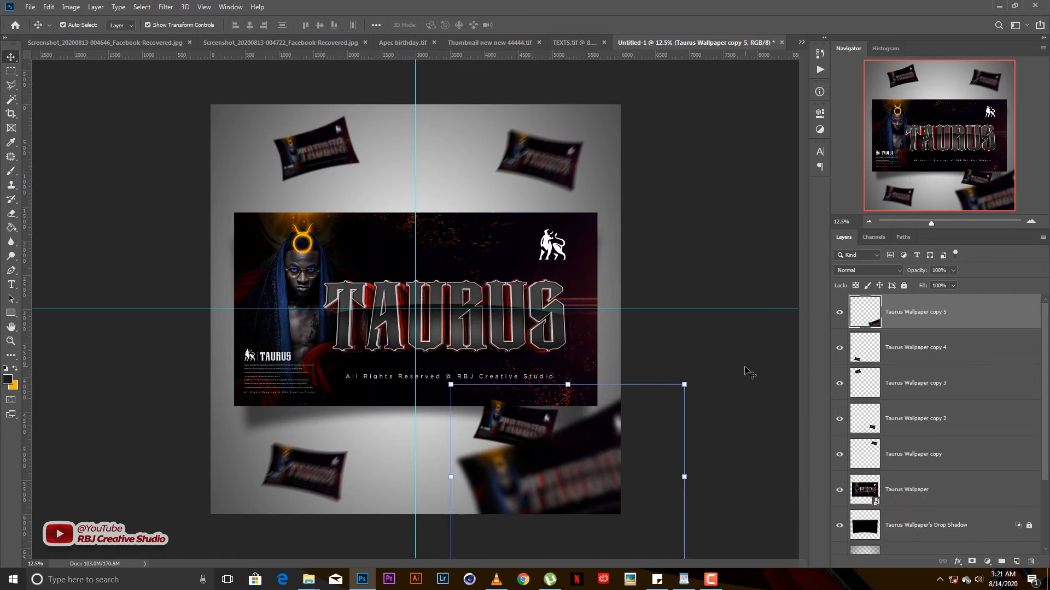
pyautogui.click(747, 370)
pyautogui.moveTo(508, 420)
pyautogui.mouseDown()
pyautogui.moveTo(476, 412)
pyautogui.moveTo(496, 414)
pyautogui.mouseUp()
# - Nudge the top-right, top-left and bottom-left cards into their final positions
pyautogui.hotkey('ctrl', 't')
pyautogui.press('Return')
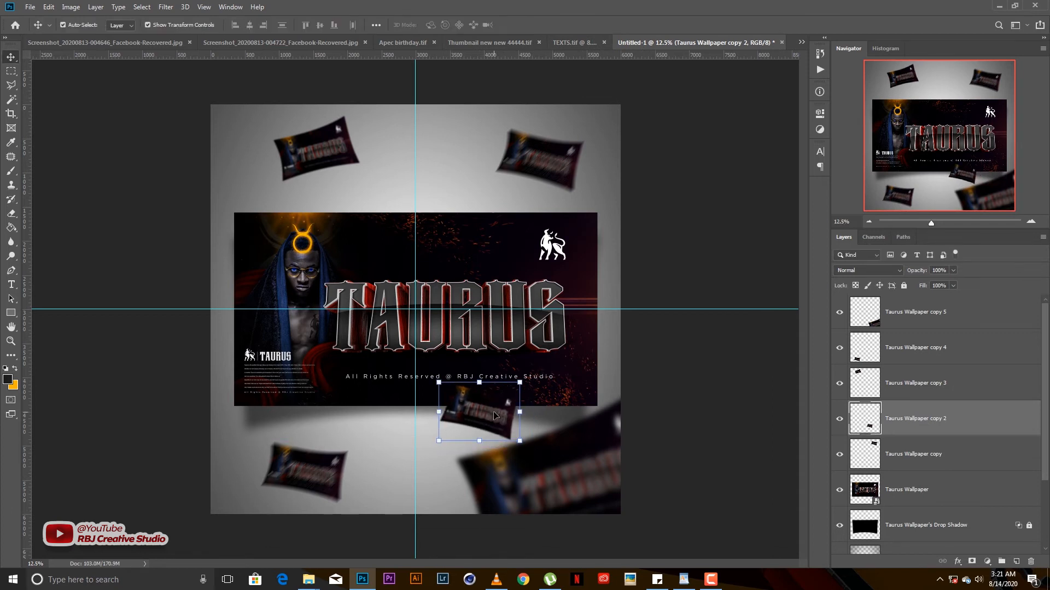
pyautogui.click(705, 362)
pyautogui.moveTo(551, 161); pyautogui.dragTo(551, 169)
pyautogui.click(376, 159)
pyautogui.moveTo(331, 160); pyautogui.dragTo(340, 168)
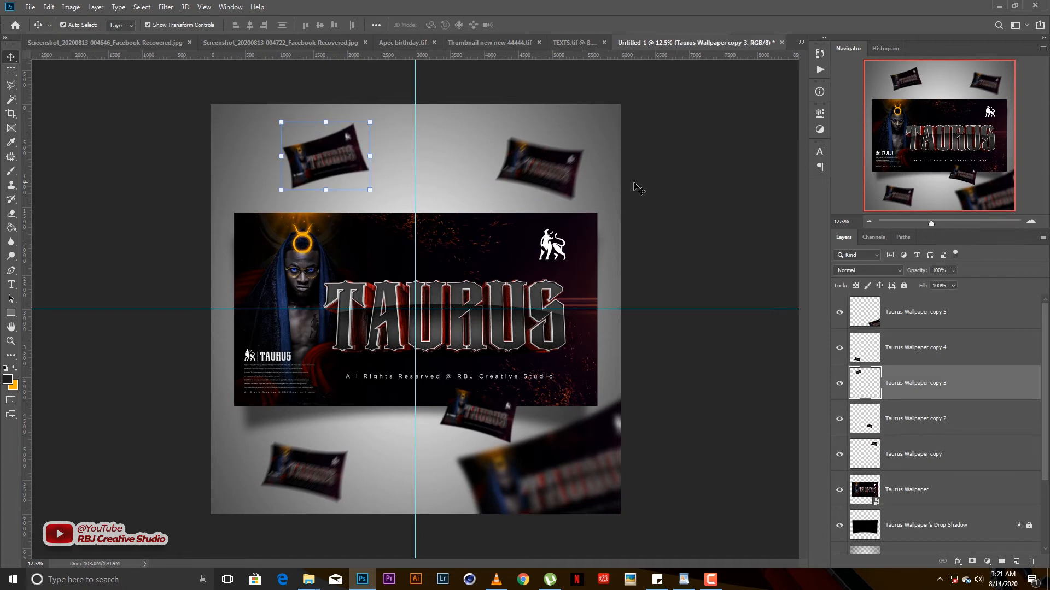
pyautogui.click(637, 188)
pyautogui.moveTo(316, 462); pyautogui.dragTo(315, 449)
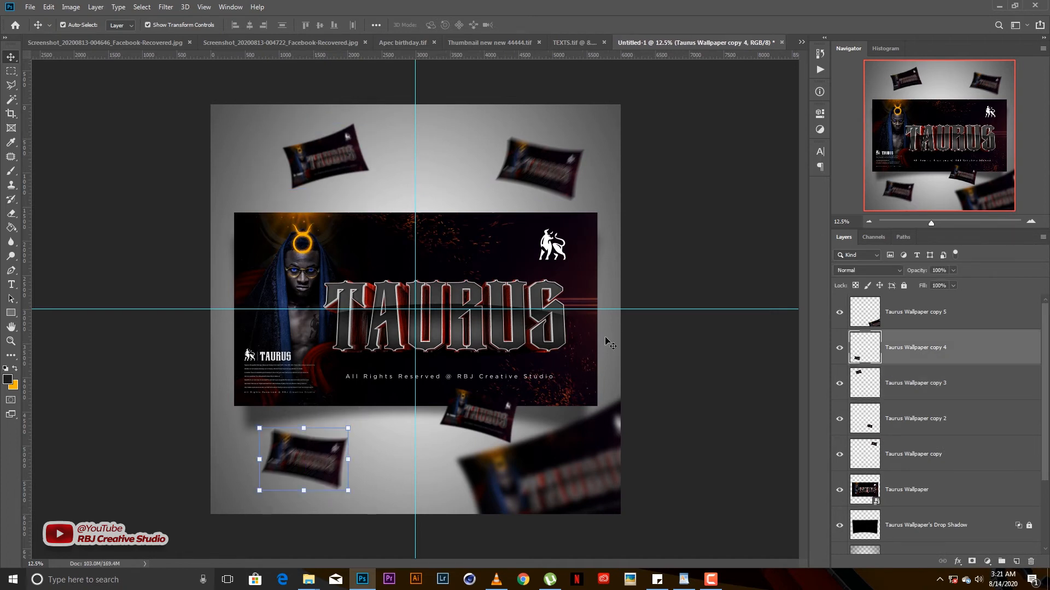
pyautogui.click(729, 225)
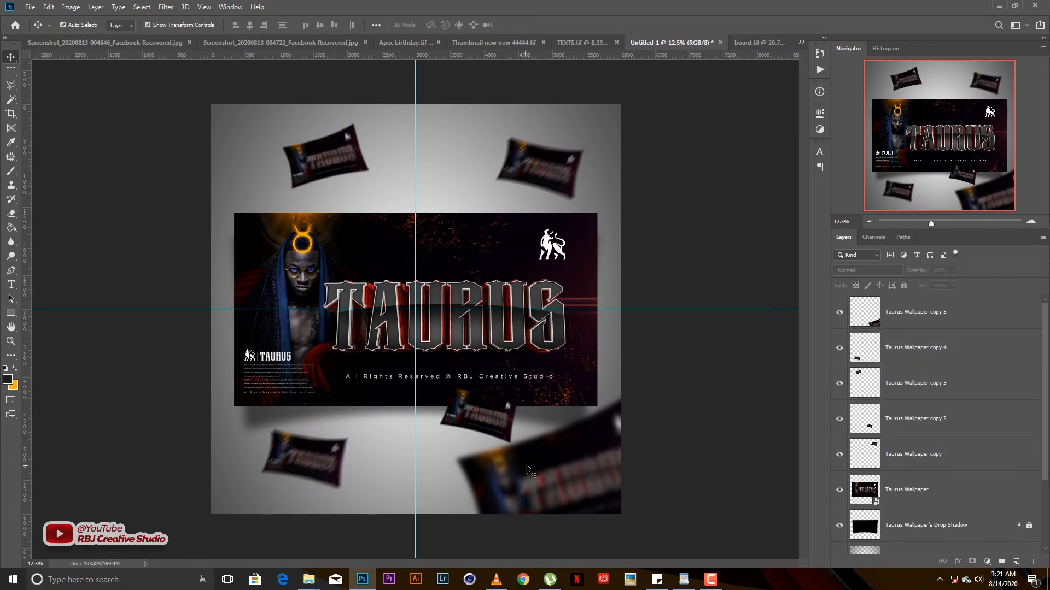
# - Duplicate the bottom-right pillow into the top-left corner, enlarge it to 120%, and rotate it 43.55°
pyautogui.moveTo(513, 455); pyautogui.dragTo(241, 134)
pyautogui.hotkey('ctrl', 't')
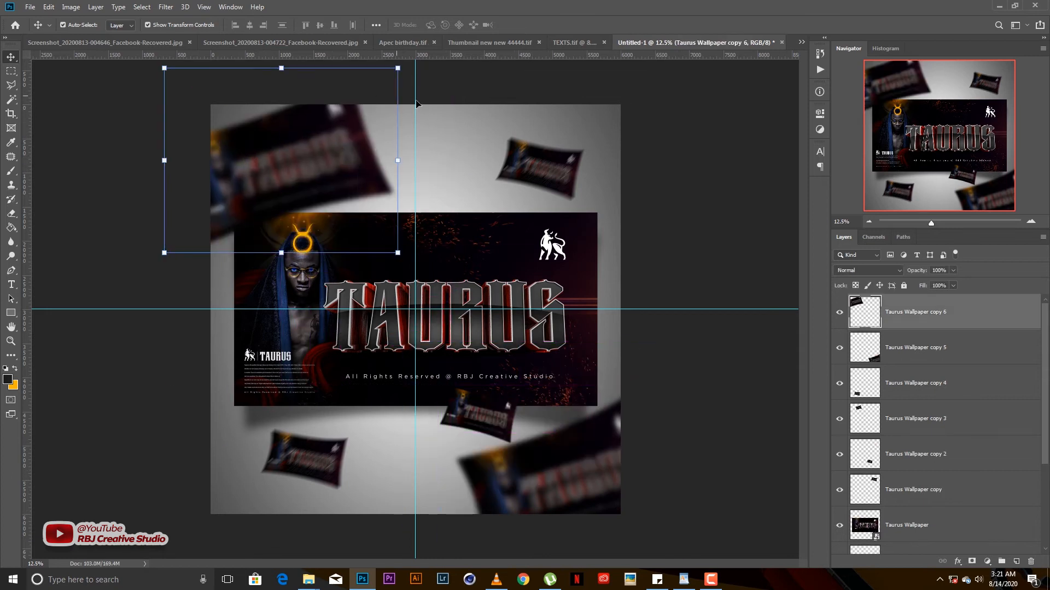
pyautogui.moveTo(399, 160); pyautogui.dragTo(432, 117)
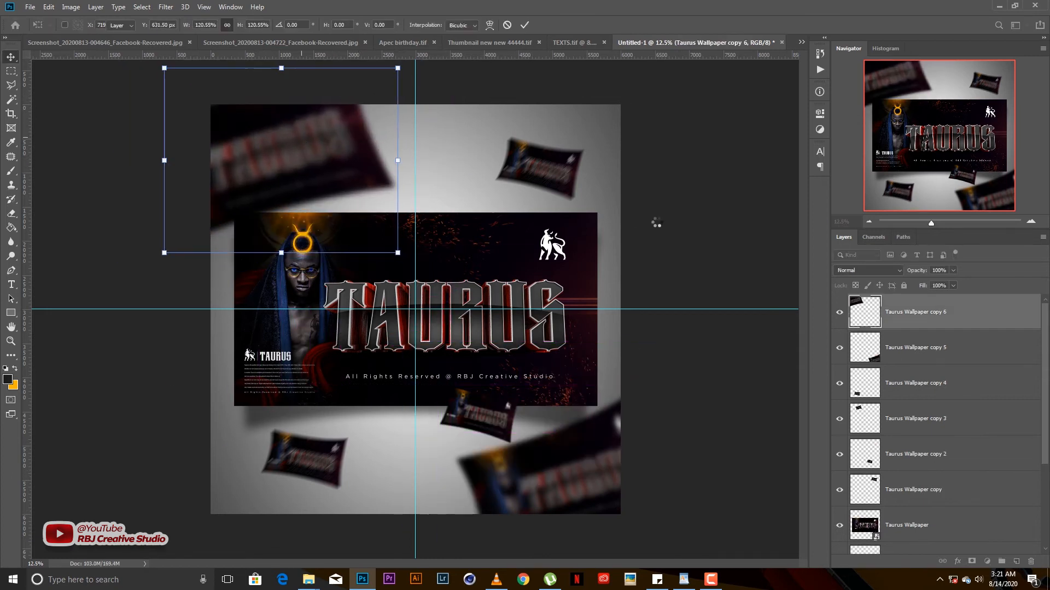
pyautogui.press('Return')
pyautogui.hotkey('ctrl', 't')
pyautogui.moveTo(416, 140); pyautogui.dragTo(400, 241)
pyautogui.press('Return')
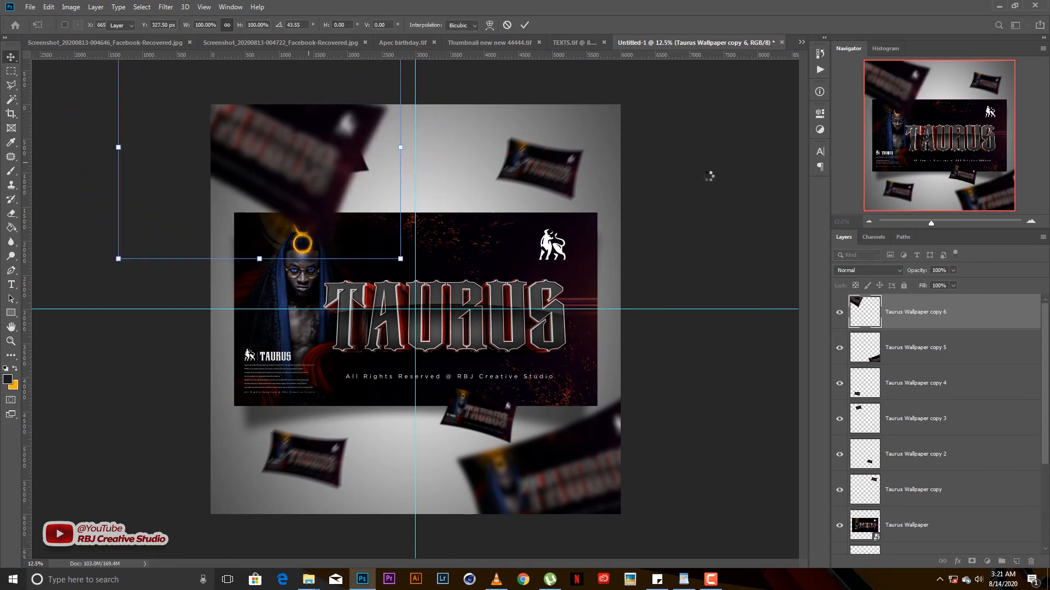
# - Move a small pillow further right and hide Taurus Wallpaper copy 3
pyautogui.click(406, 178)
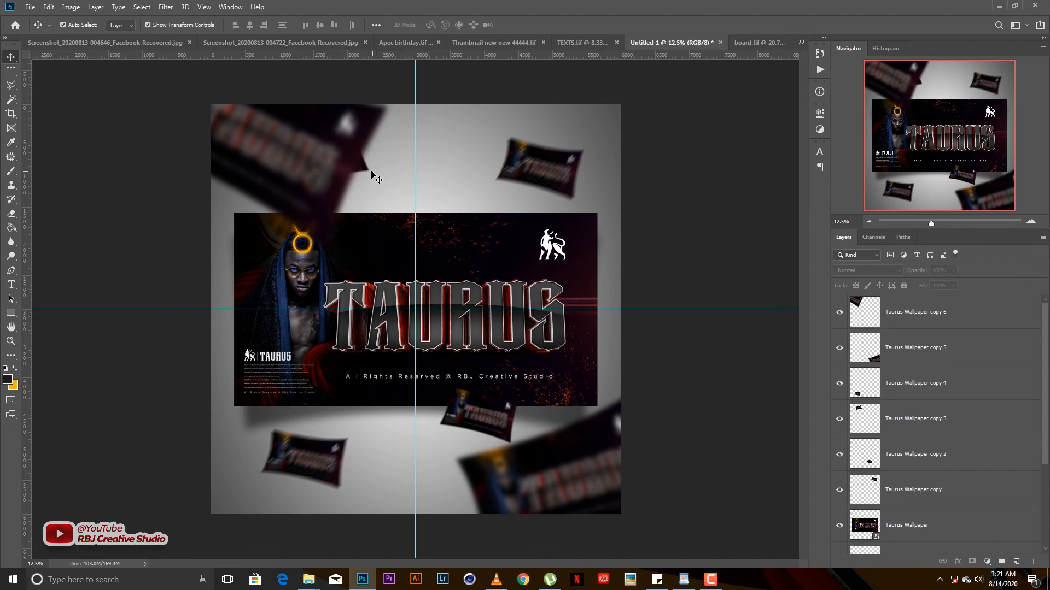
pyautogui.moveTo(367, 170); pyautogui.dragTo(447, 189)
pyautogui.click(839, 419)
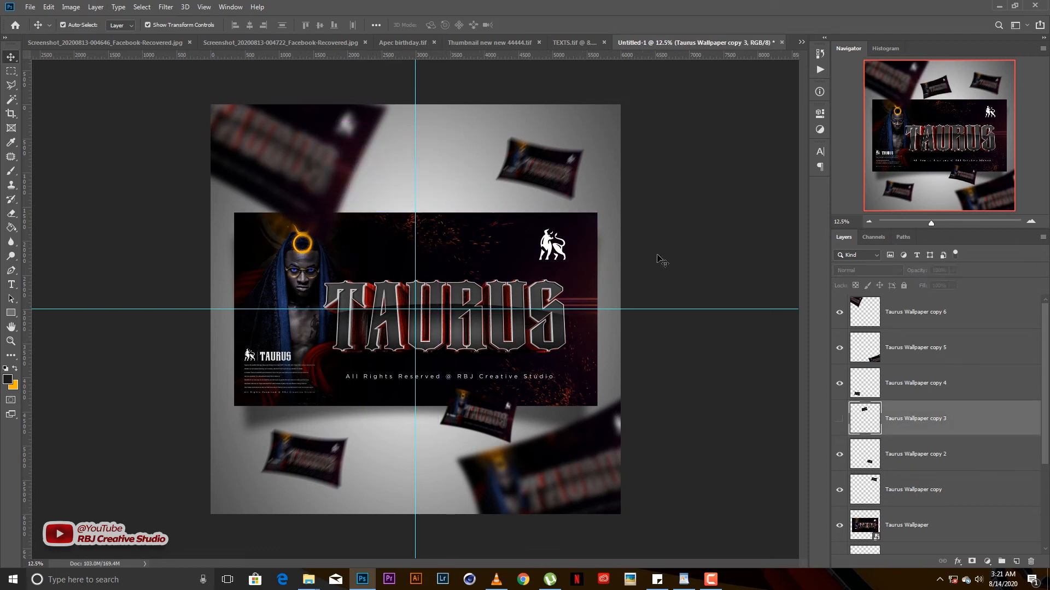
pyautogui.click(666, 250)
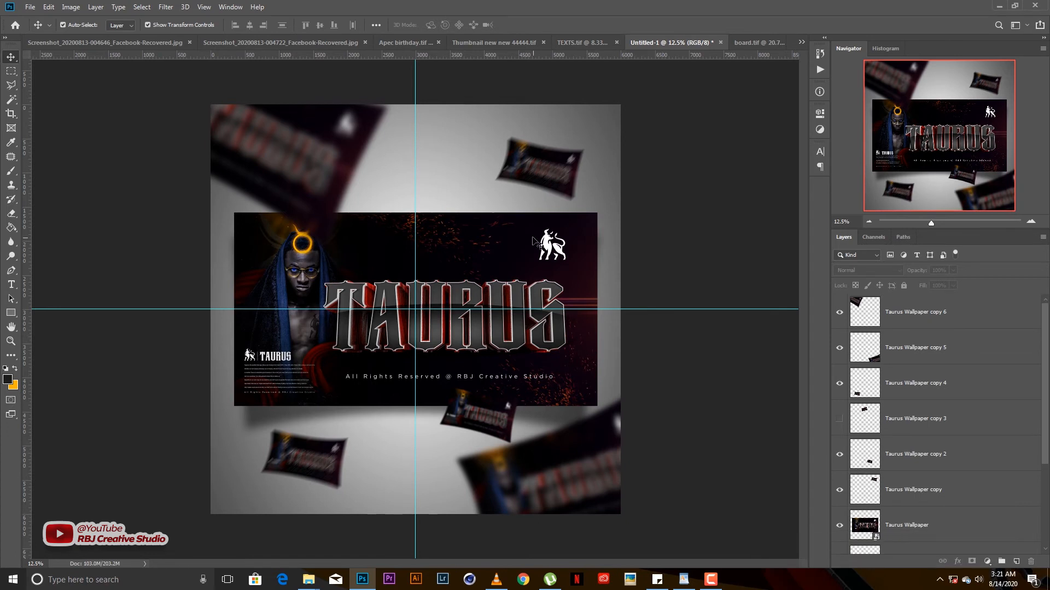
pyautogui.scroll(-2, 536, 248)
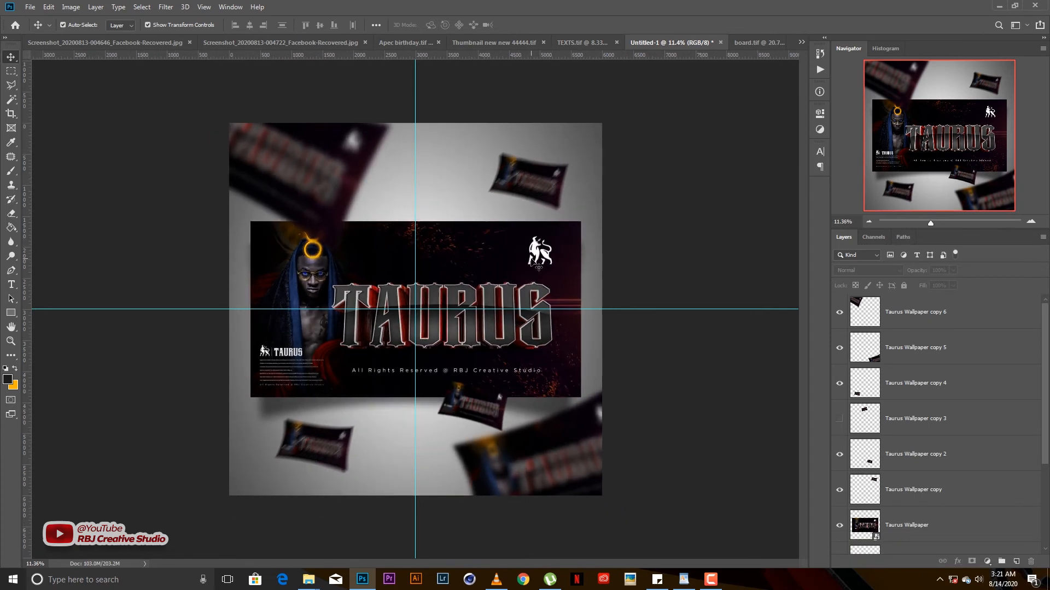
# - Select the Taurus Wallpaper banner layer and set the foreground colour to white
pyautogui.click(536, 265)
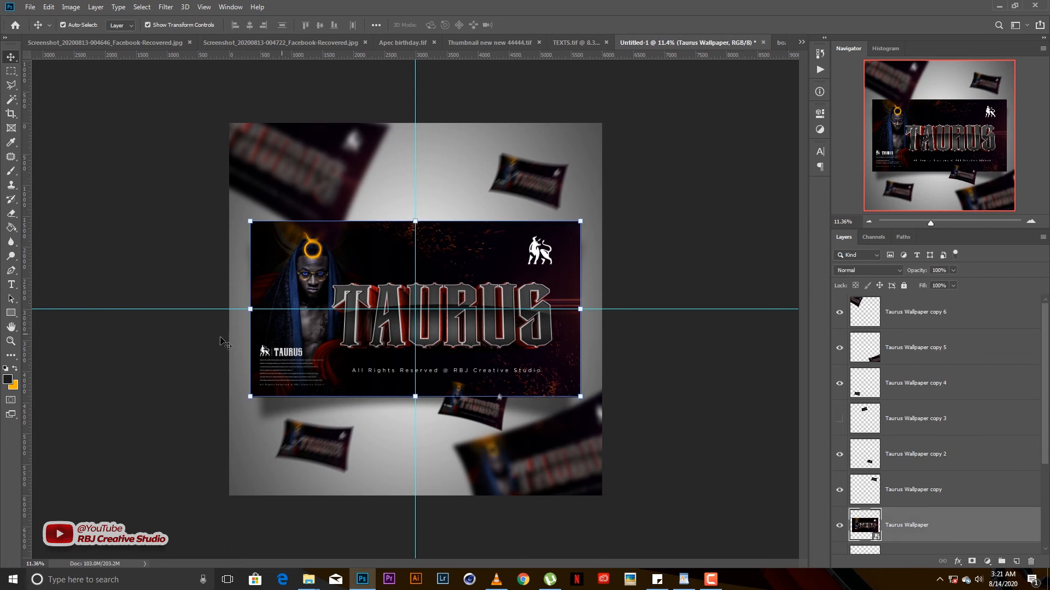
pyautogui.click(7, 378)
pyautogui.click(438, 164)
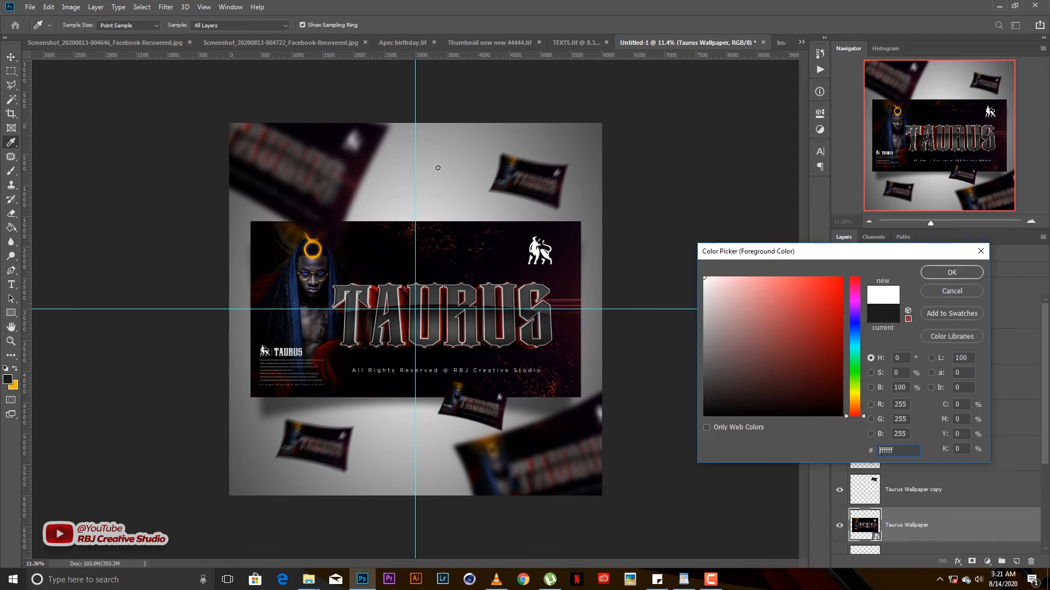
pyautogui.press('Return')
pyautogui.press('i')
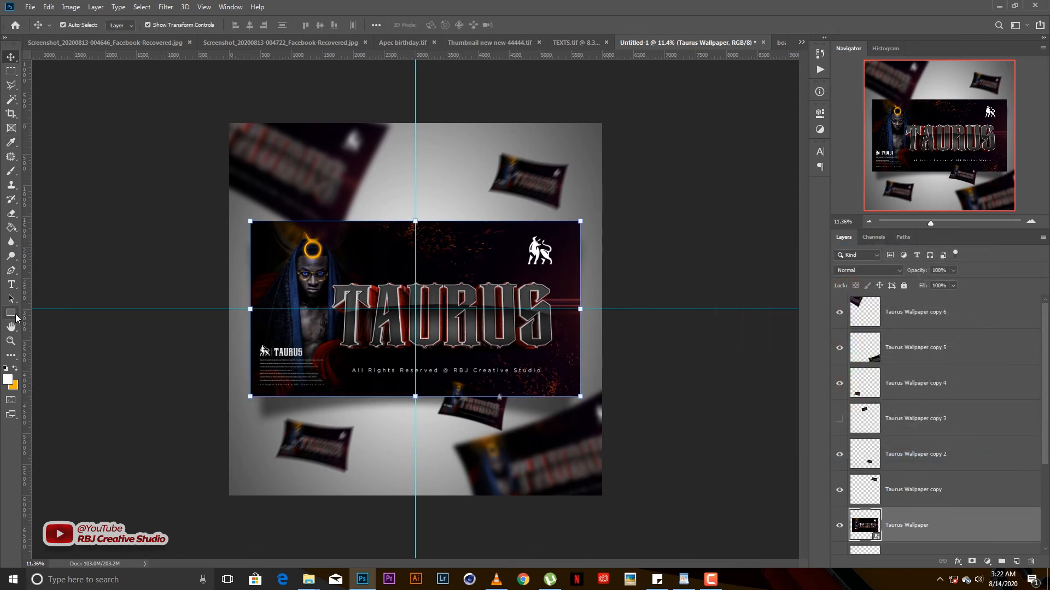
# - Draw a tall white rectangle over the banner, rasterize it, and softly erase its top
pyautogui.click(11, 313)
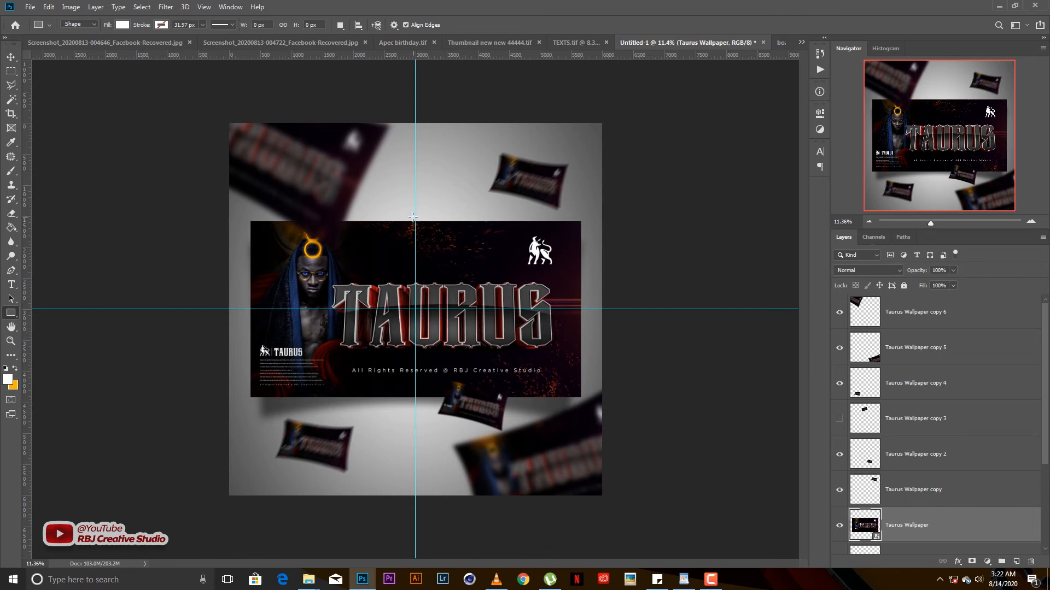
pyautogui.moveTo(413, 217); pyautogui.dragTo(503, 406)
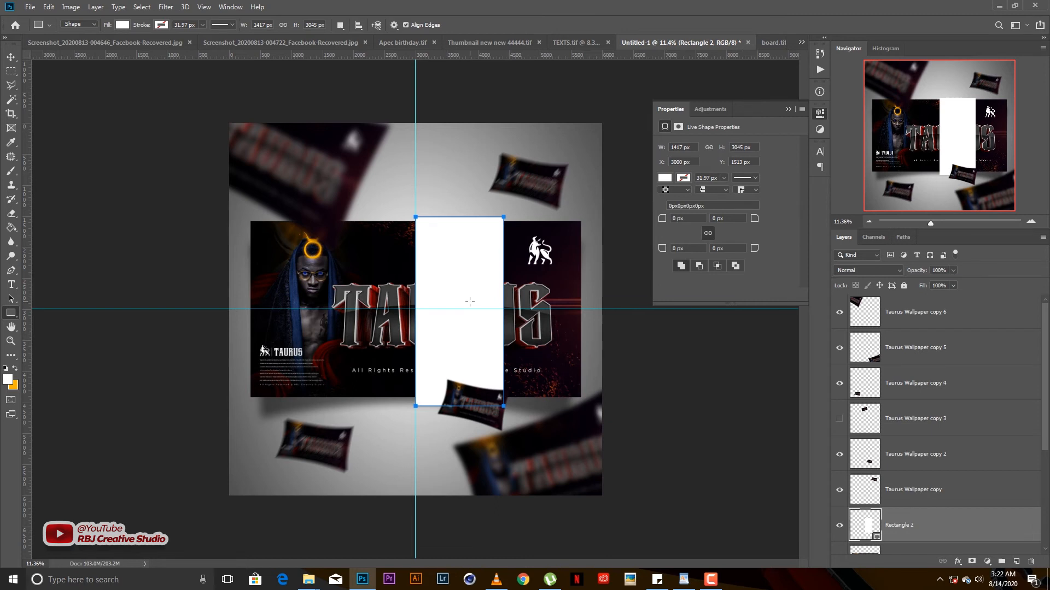
pyautogui.press('e')
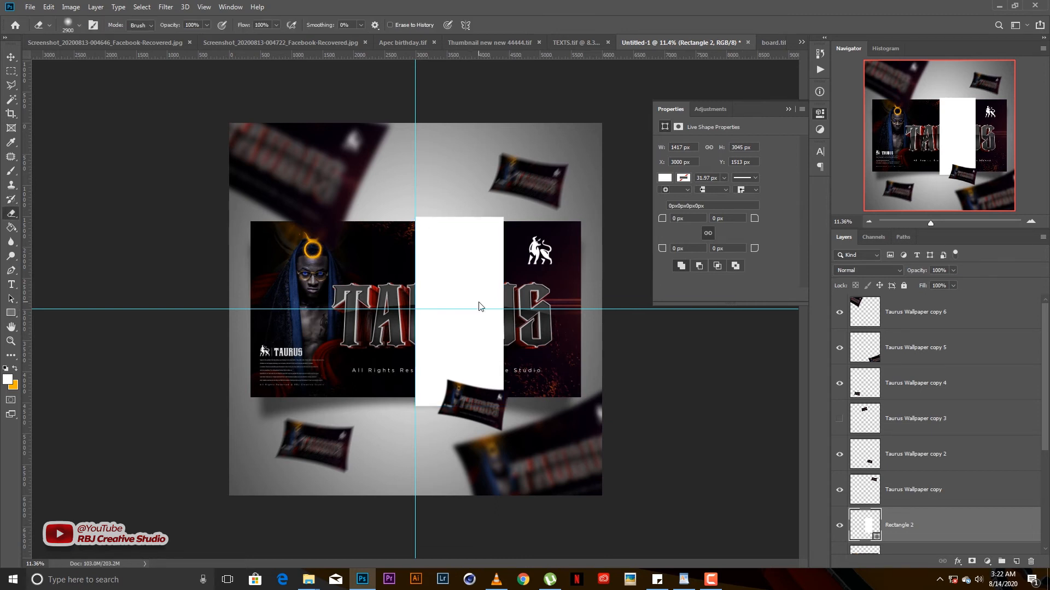
pyautogui.click(479, 306)
pyautogui.press('Return')
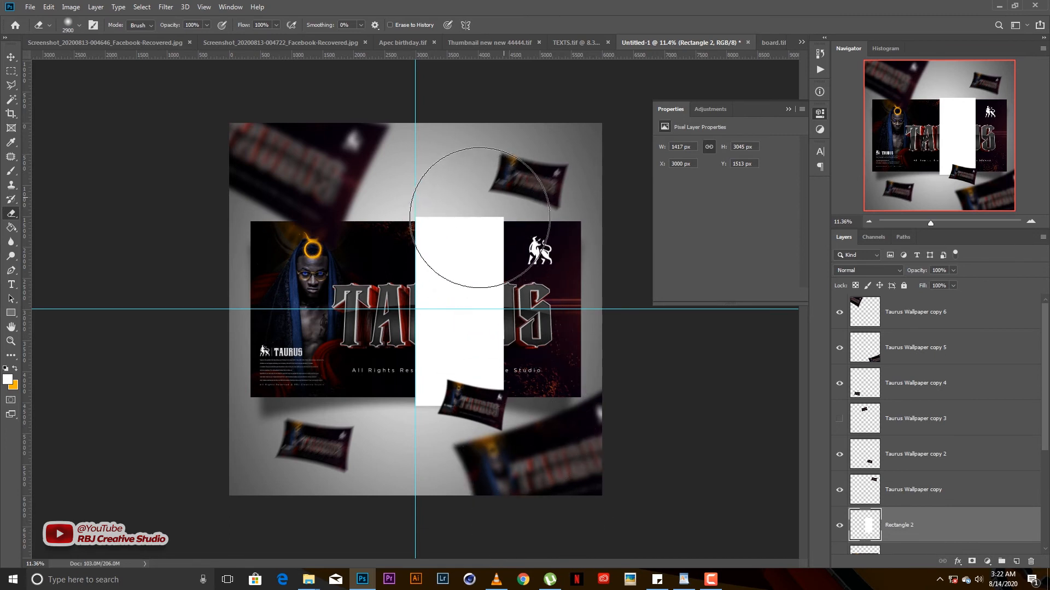
pyautogui.click(479, 217)
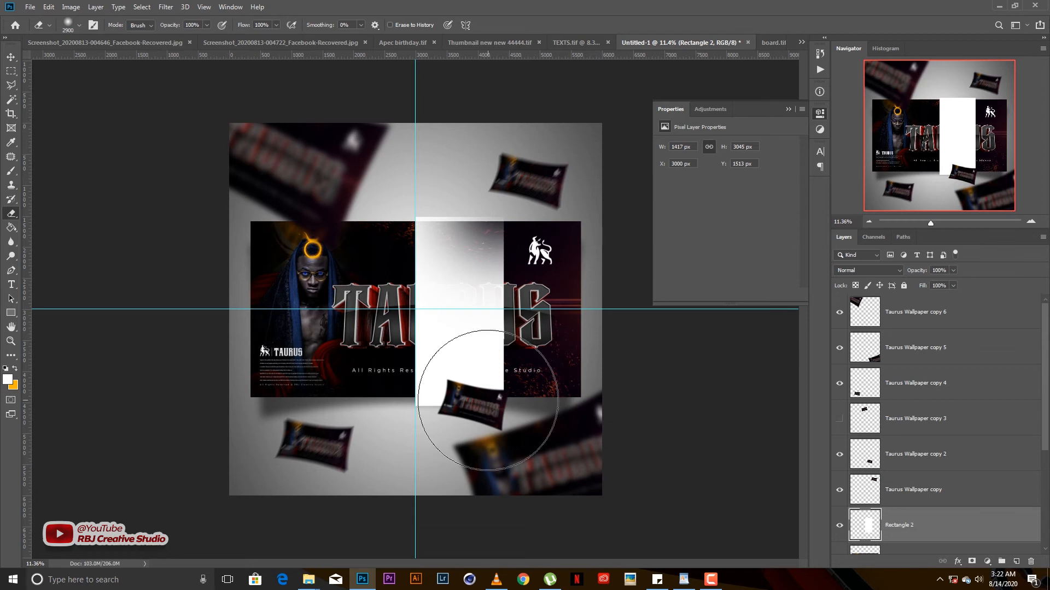
# - Erase a soft band down the white rectangle and lower its opacity to 20%
pyautogui.keyDown('shift'); pyautogui.click(488, 400); pyautogui.keyUp('shift')
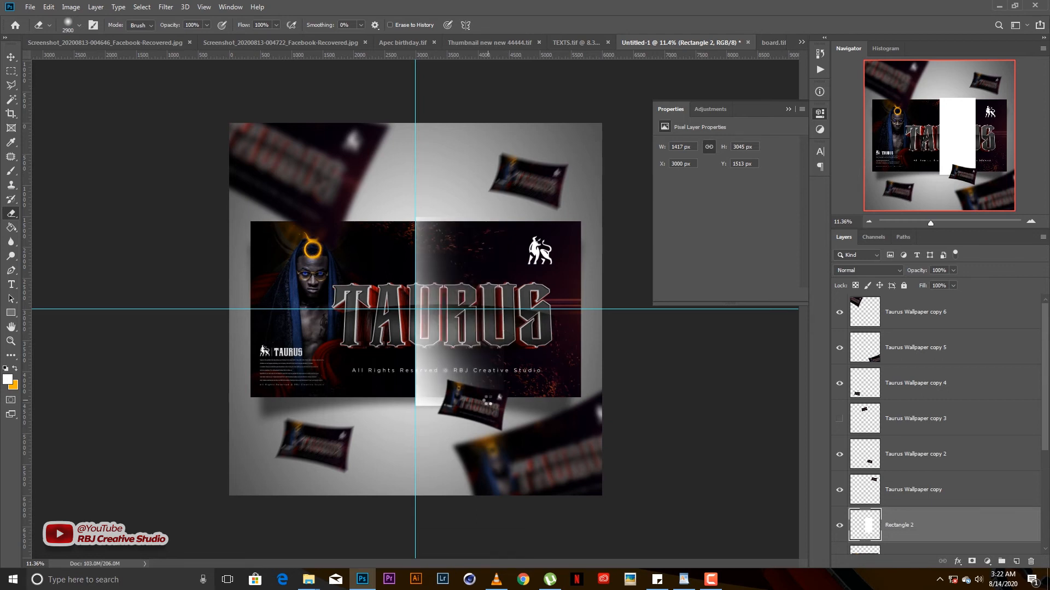
pyautogui.press('v')
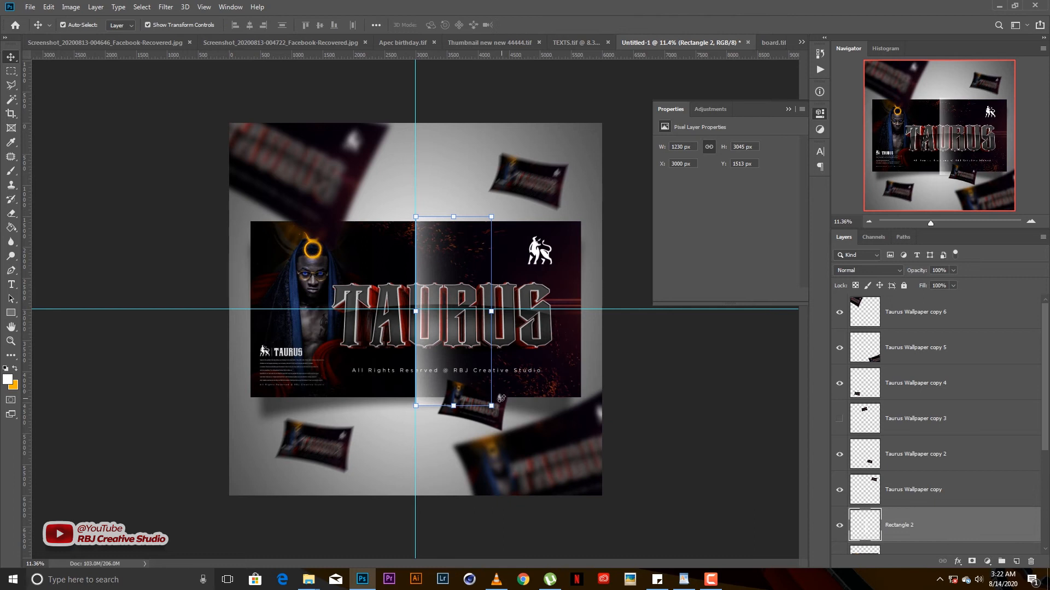
pyautogui.press('2')
# - Distort the white band with Free Transform into a slanted diagonal streak
pyautogui.hotkey('ctrl', 't')
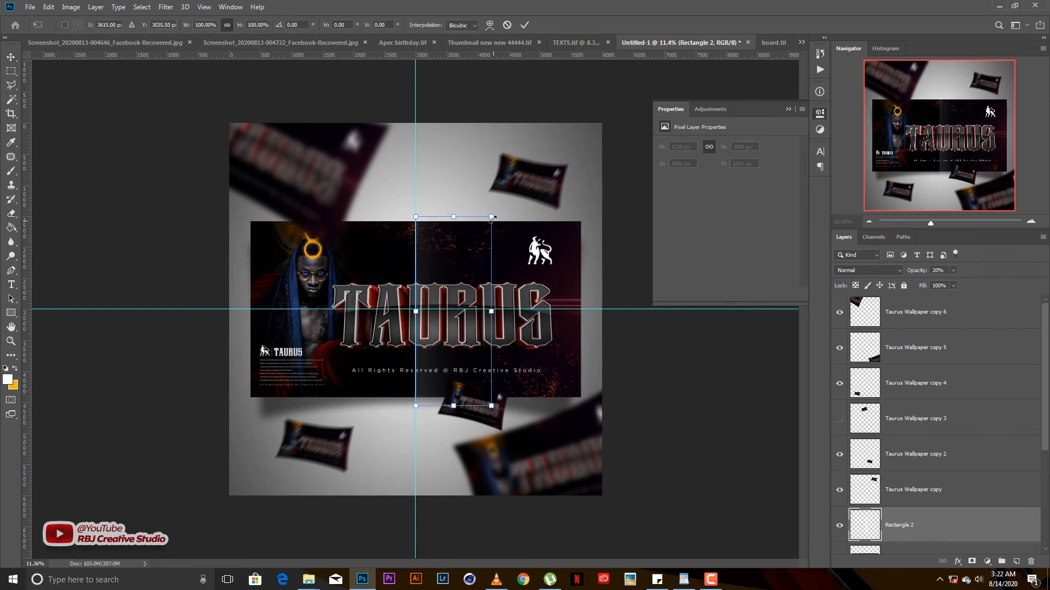
pyautogui.moveTo(491, 219); pyautogui.dragTo(593, 232)
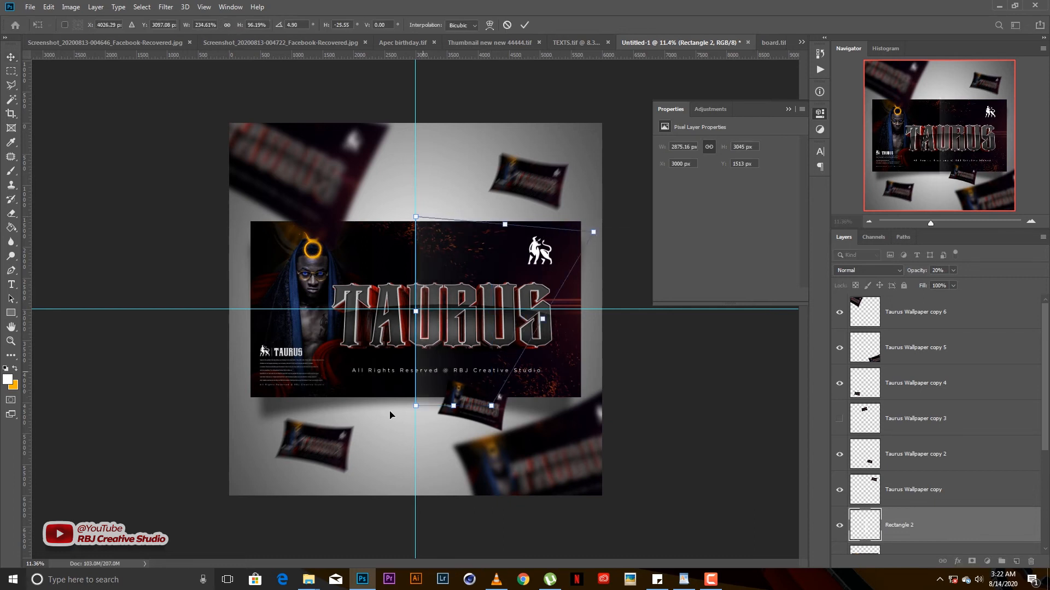
pyautogui.moveTo(398, 409); pyautogui.dragTo(280, 400)
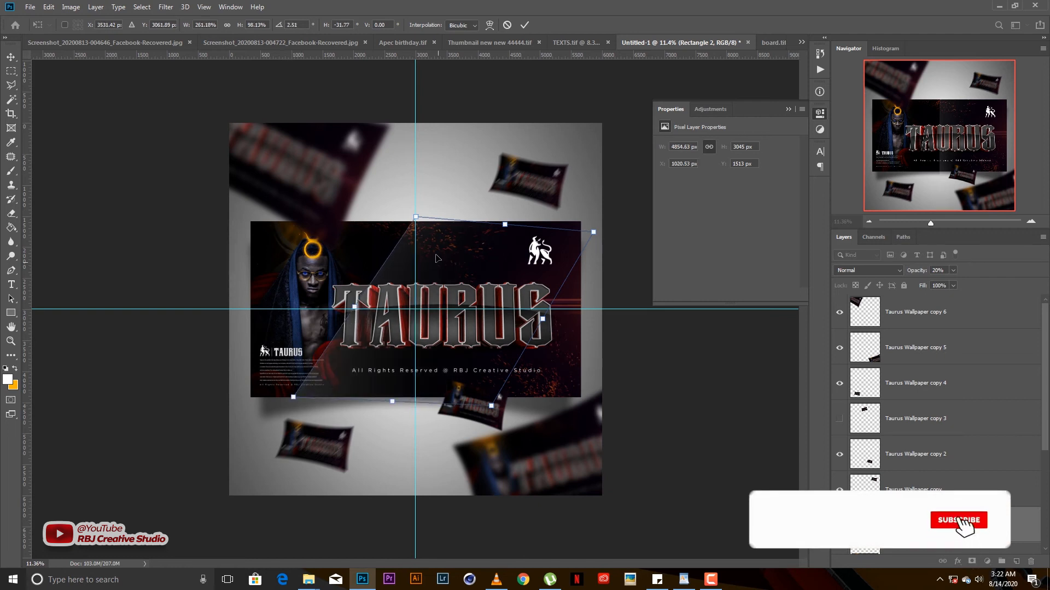
pyautogui.moveTo(418, 216); pyautogui.dragTo(525, 207)
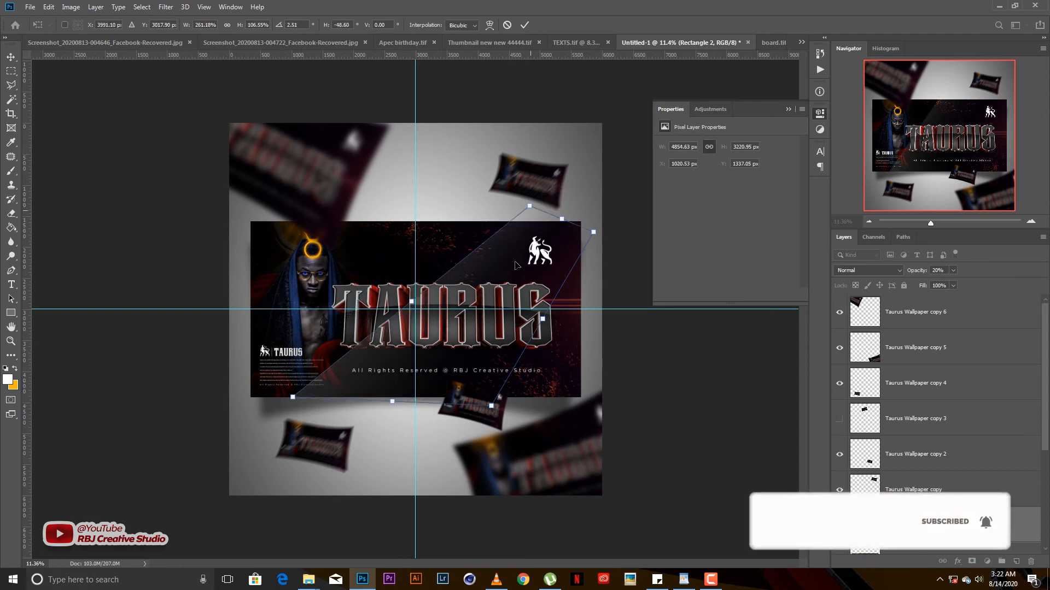
pyautogui.press('Escape')
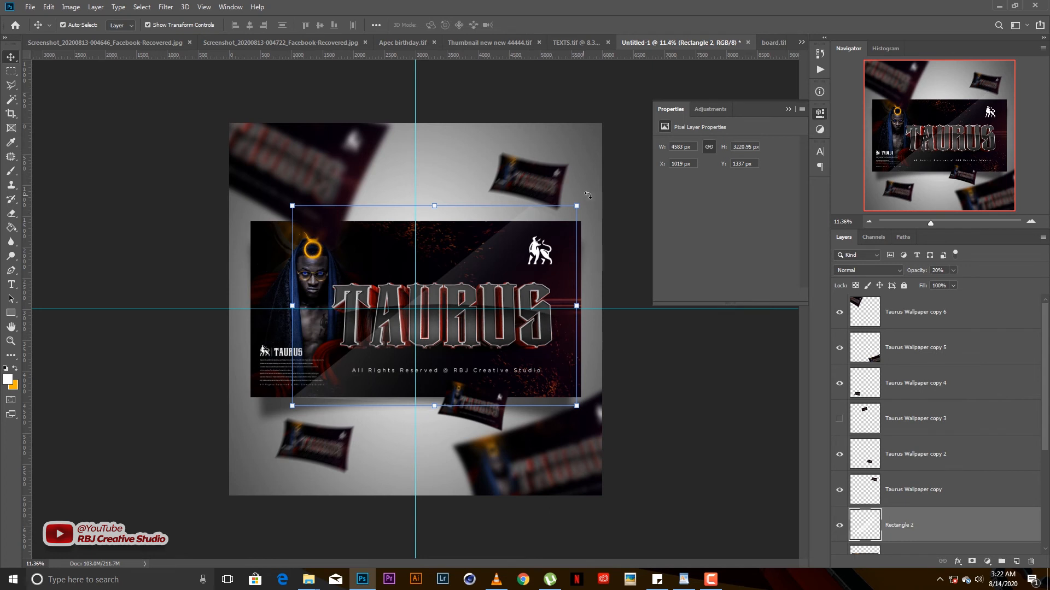
# - Close the Properties panel and fade the Rectangle 2 streak to 2% opacity
pyautogui.click(788, 109)
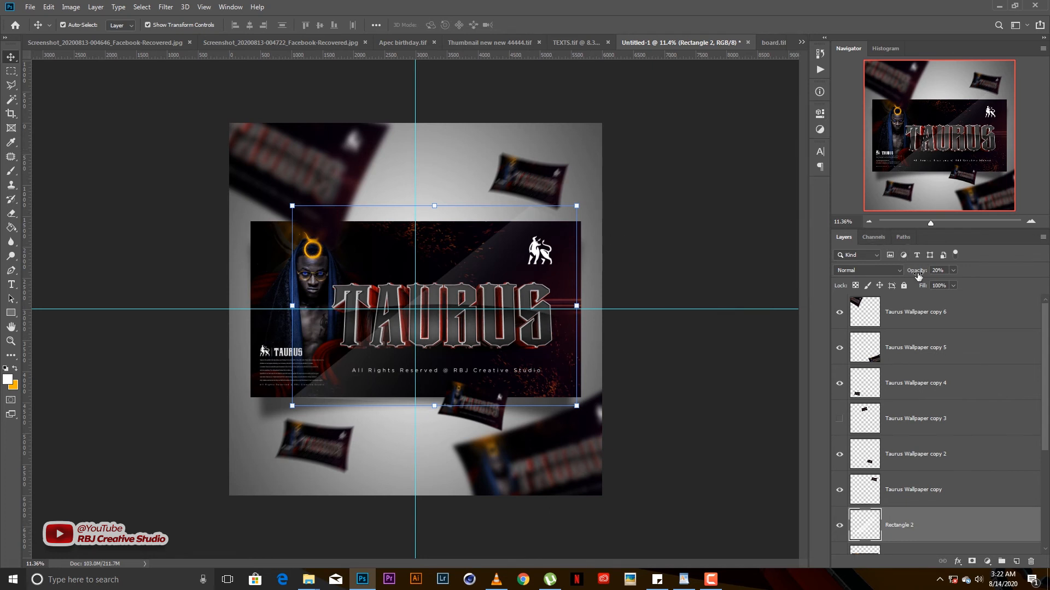
pyautogui.moveTo(919, 276)
pyautogui.mouseDown()
pyautogui.moveTo(908, 276)
pyautogui.moveTo(920, 273)
pyautogui.mouseUp()
pyautogui.click(673, 229)
pyautogui.click(891, 523)
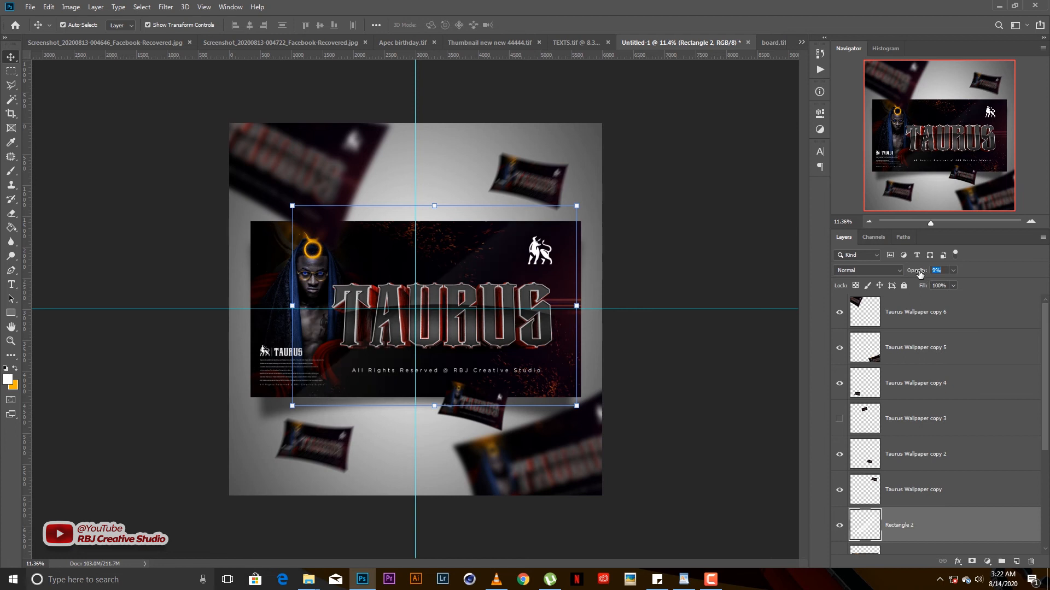
pyautogui.click(593, 161)
pyautogui.scroll(-4, 566, 303)
pyautogui.scroll(4, 567, 303)
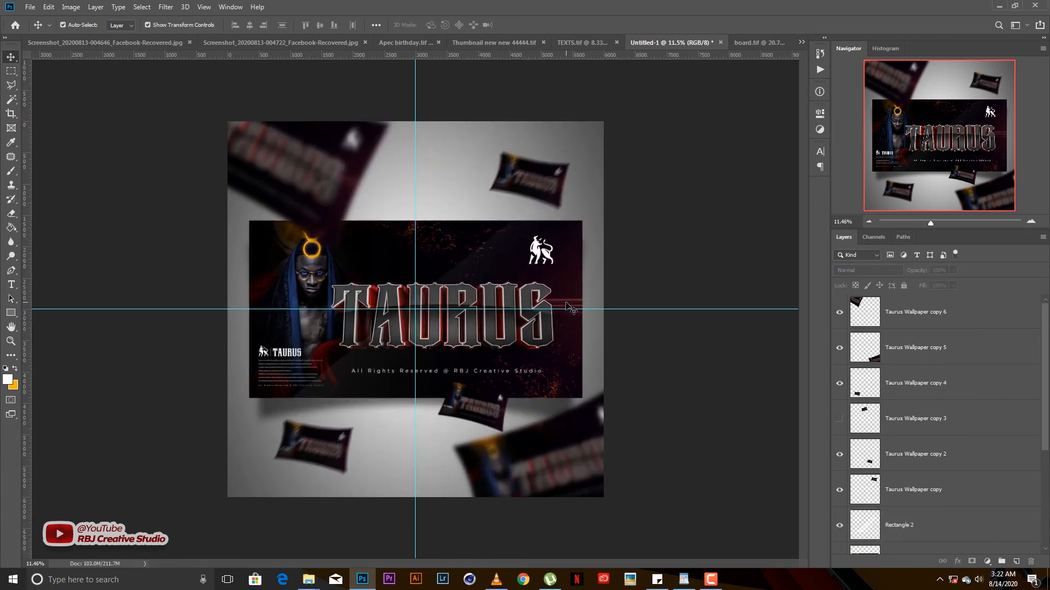
# - Switch between the board.tif and Untitled-1 Taurus documents, ending on board.tif
pyautogui.scroll(-2, 567, 303)
pyautogui.scroll(3, 567, 303)
pyautogui.scroll(-1, 637, 282)
pyautogui.scroll(1, 634, 275)
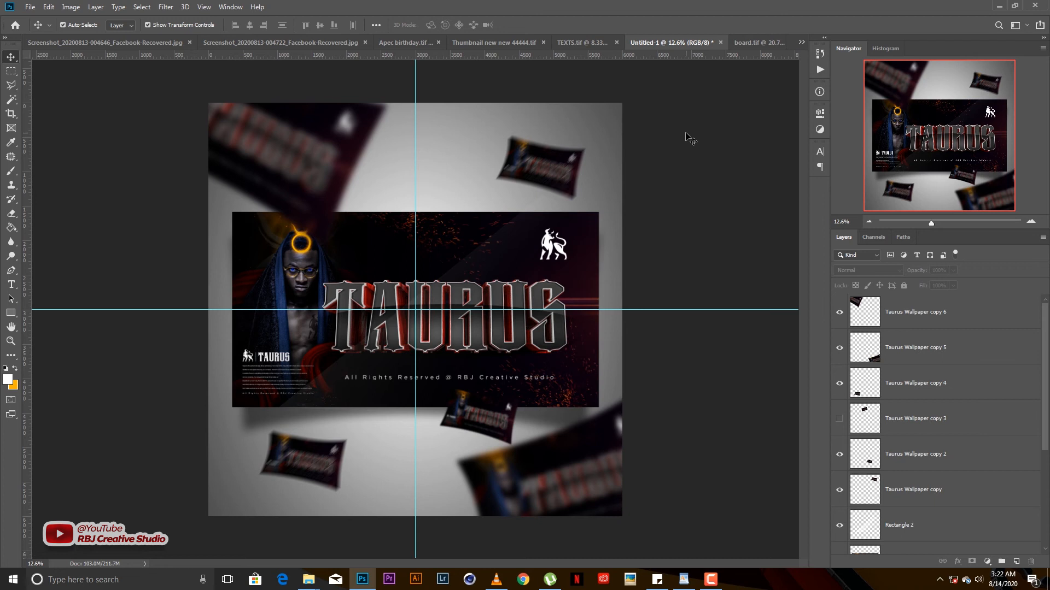
pyautogui.click(740, 42)
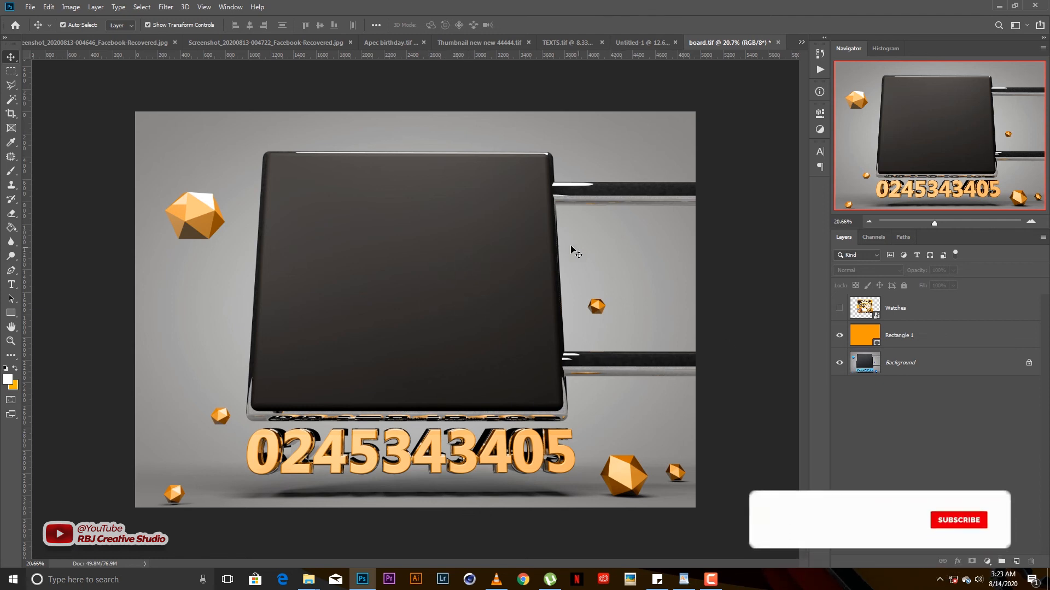
pyautogui.click(642, 42)
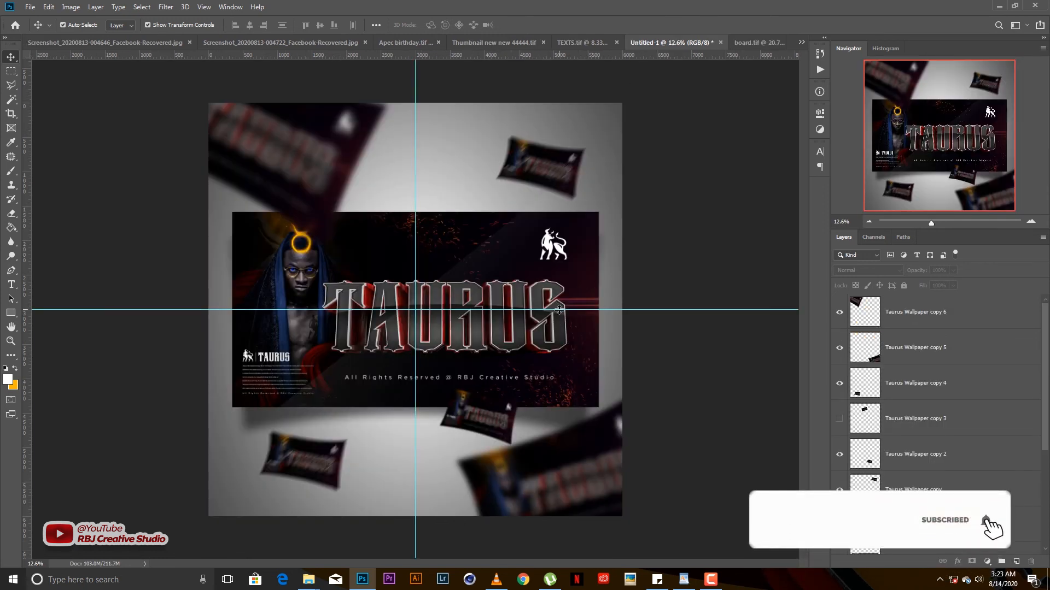
pyautogui.click(751, 45)
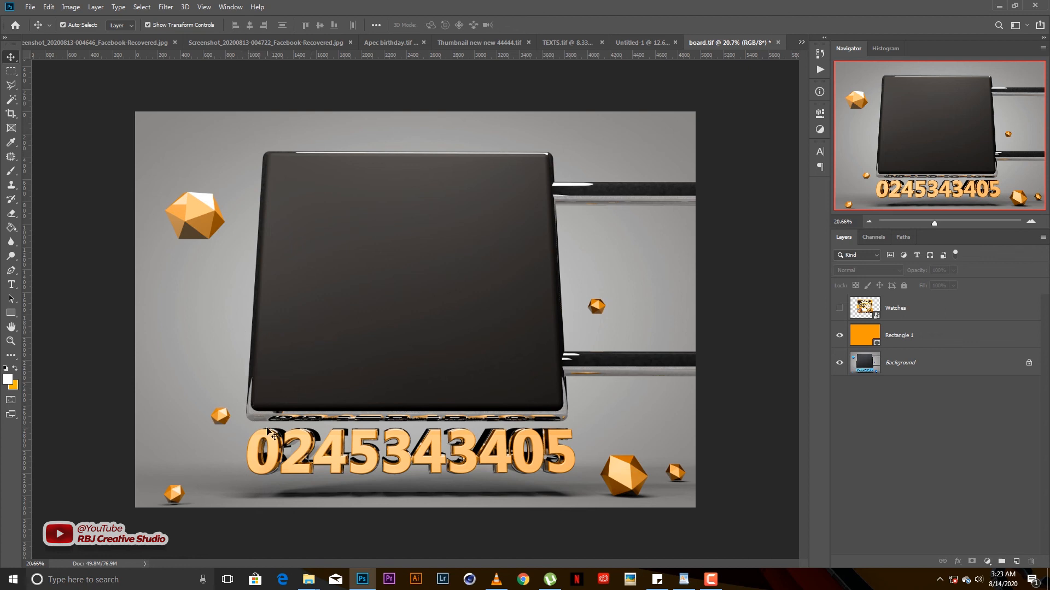
# - Select The MerchArtboard 1 image in The Studio folder and drag it into board.tif
pyautogui.moveTo(308, 580)
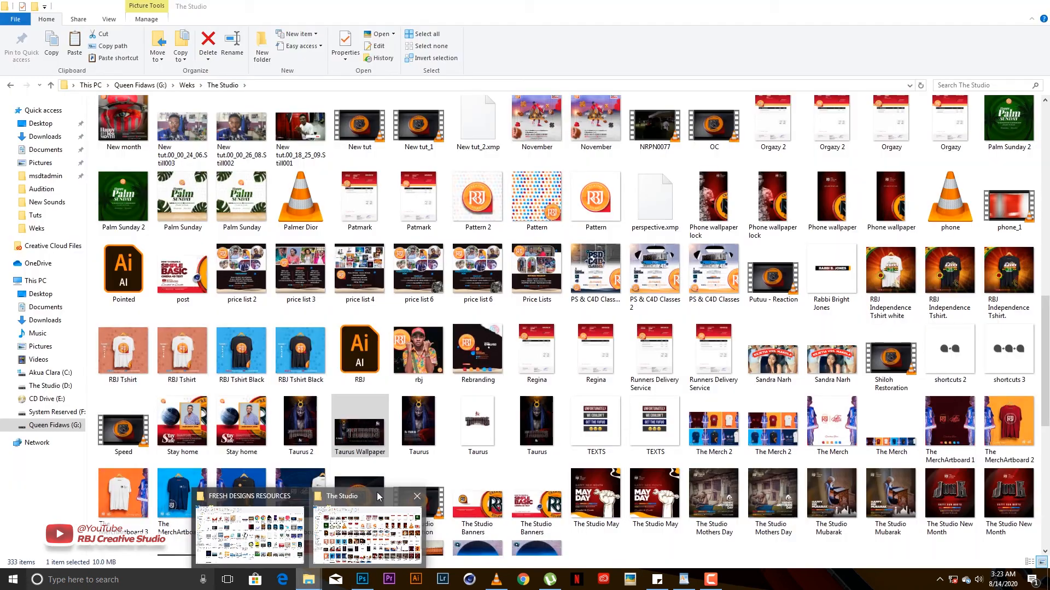
pyautogui.click(377, 496)
pyautogui.click(418, 356)
pyautogui.click(478, 353)
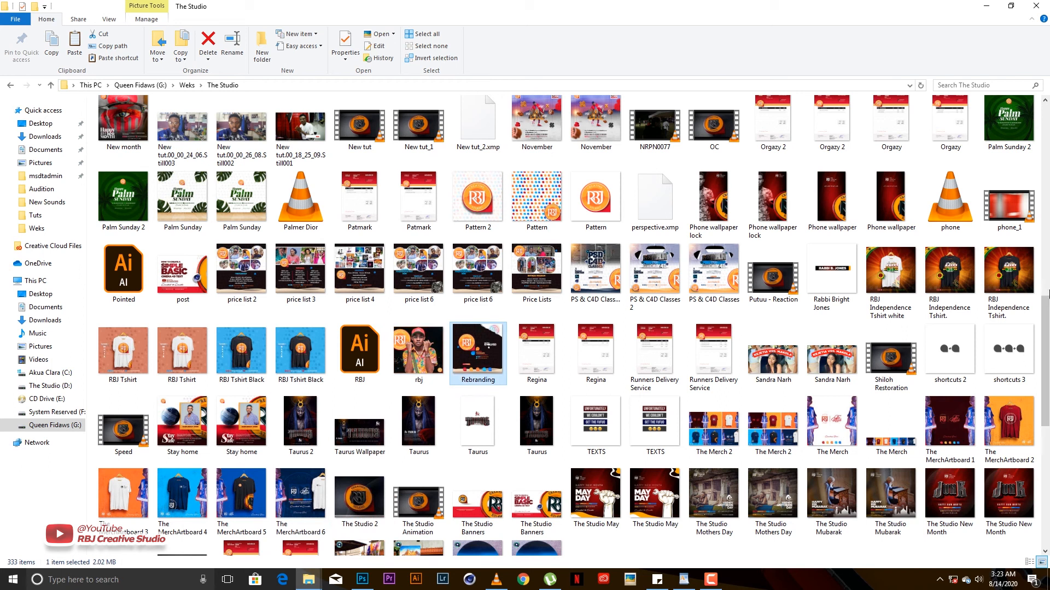
pyautogui.scroll(-5, 1045, 356)
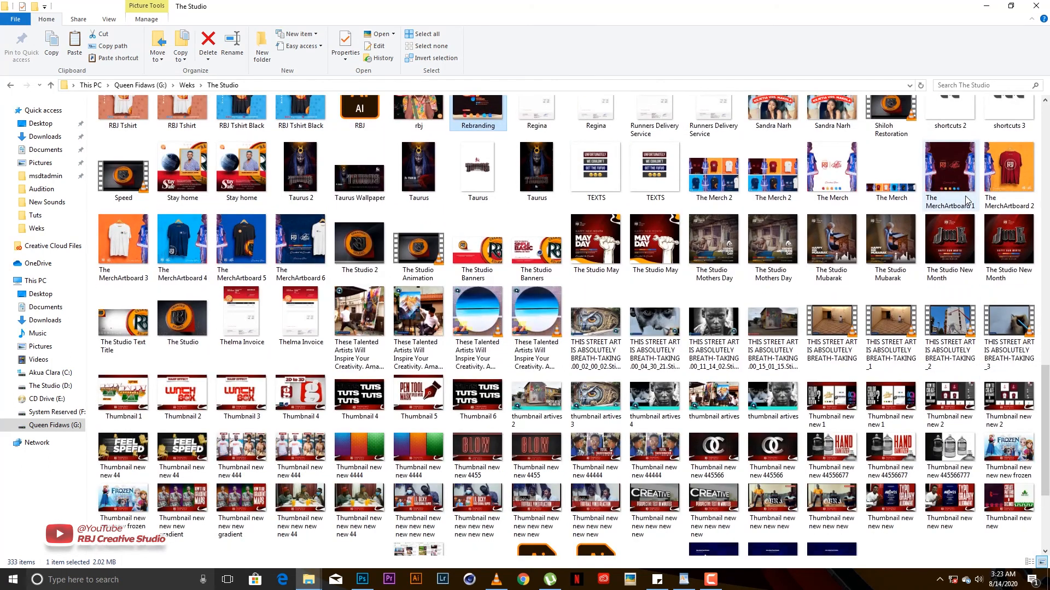
pyautogui.click(965, 201)
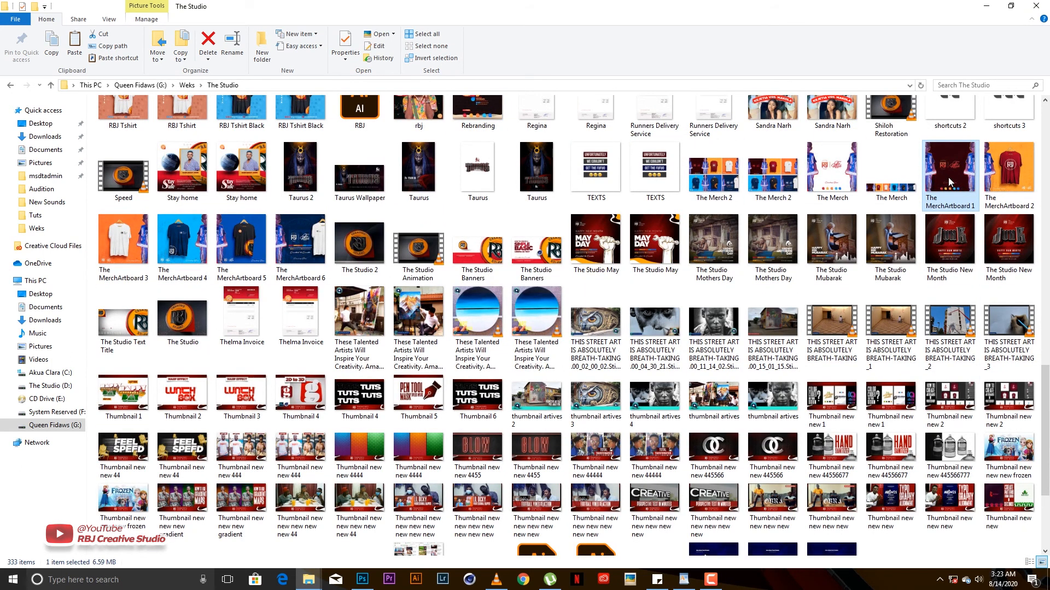
pyautogui.moveTo(948, 183); pyautogui.dragTo(476, 323)
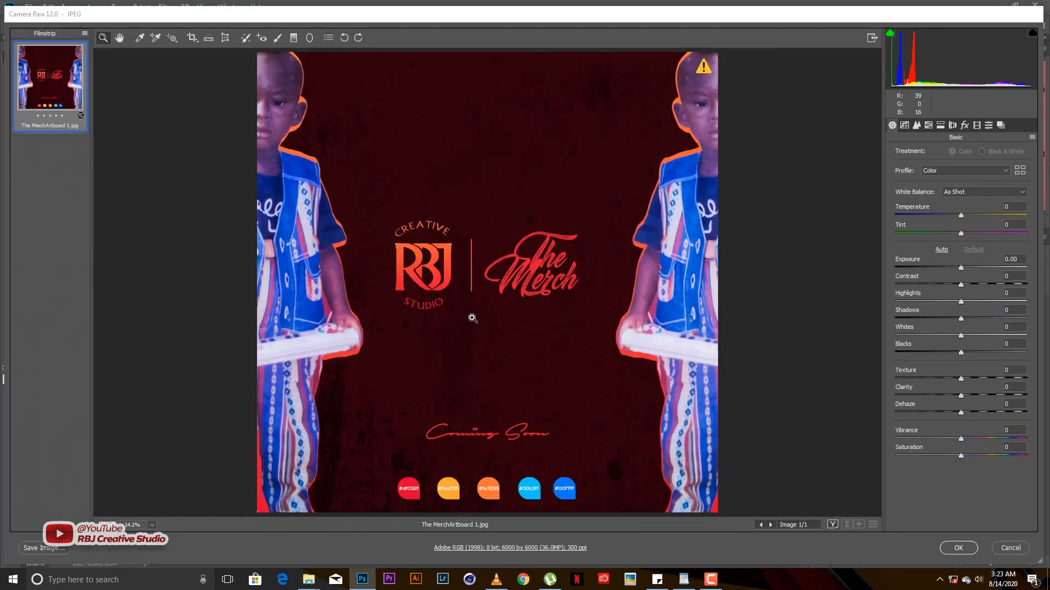
# - Place The MerchArtboard 1 at about 36% scale, moved up onto the board panel
pyautogui.press('Return')
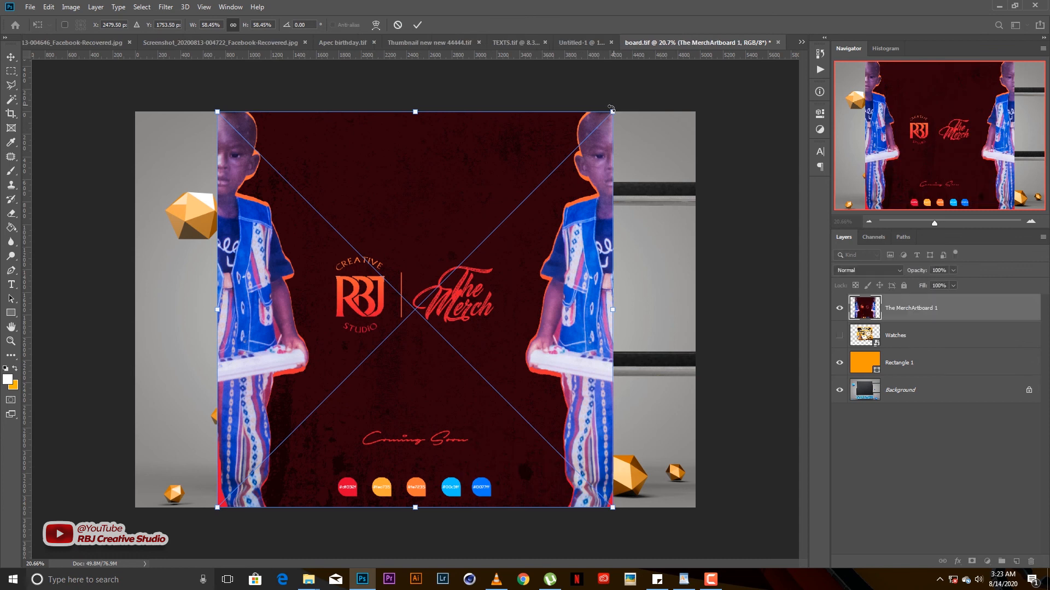
pyautogui.moveTo(611, 112); pyautogui.dragTo(536, 189)
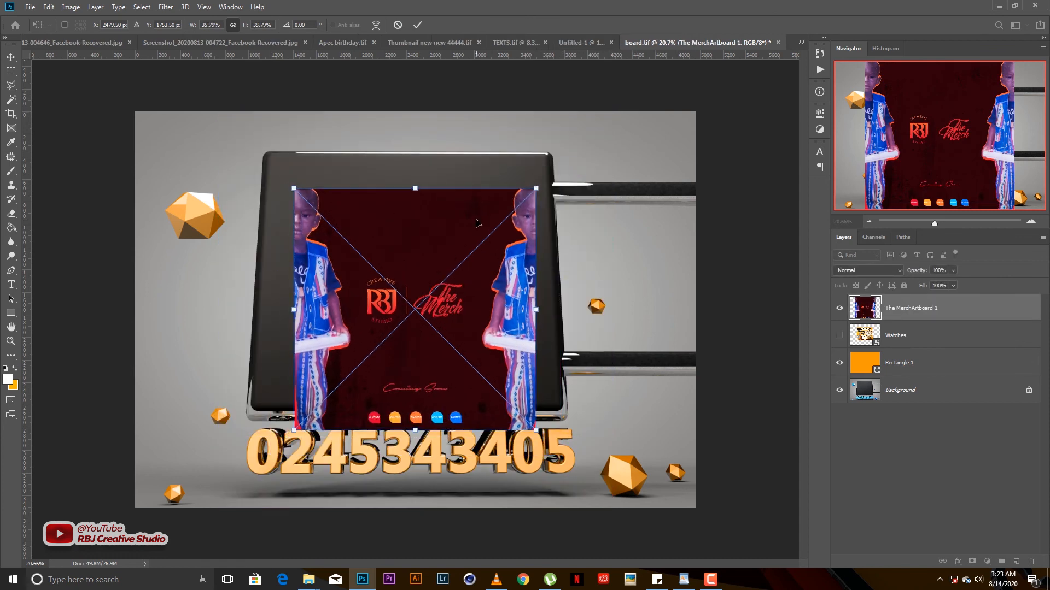
pyautogui.moveTo(477, 223); pyautogui.dragTo(471, 203)
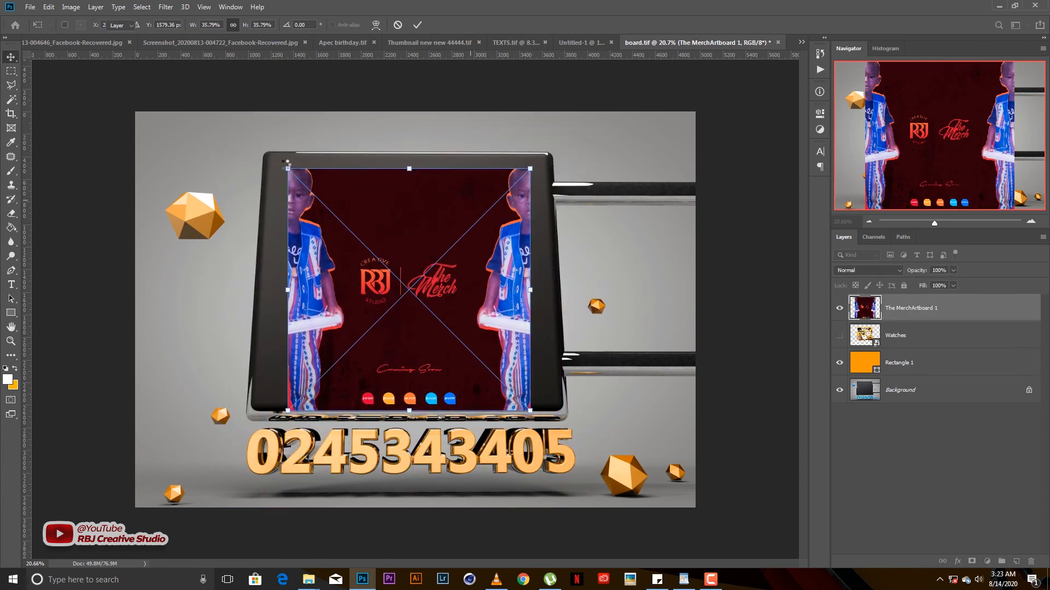
pyautogui.press('Return')
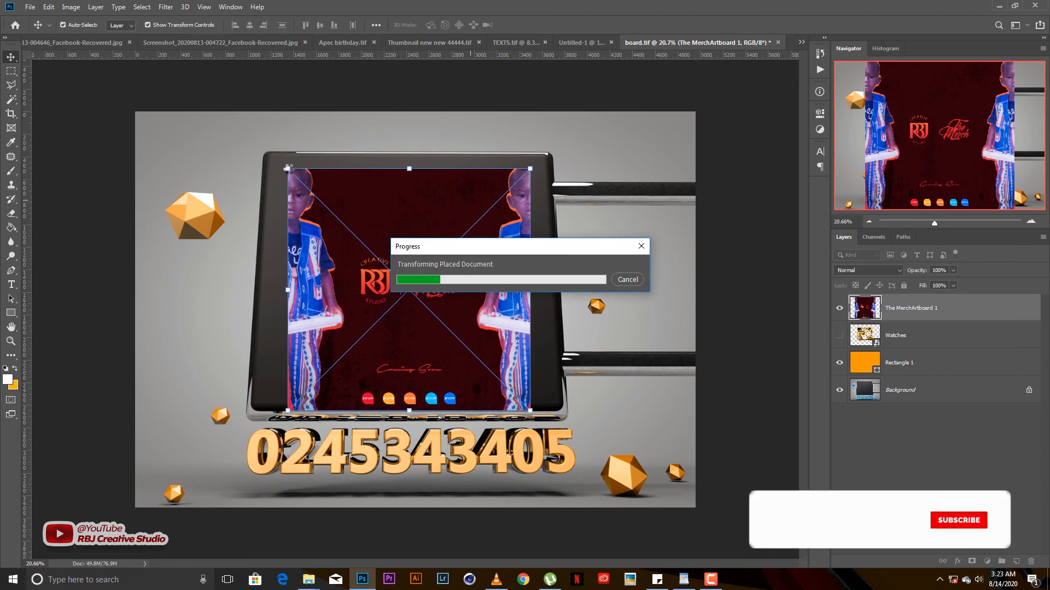
# - Distort the artwork's four corners to fit the board's dark front panel
pyautogui.moveTo(287, 168); pyautogui.dragTo(266, 156)
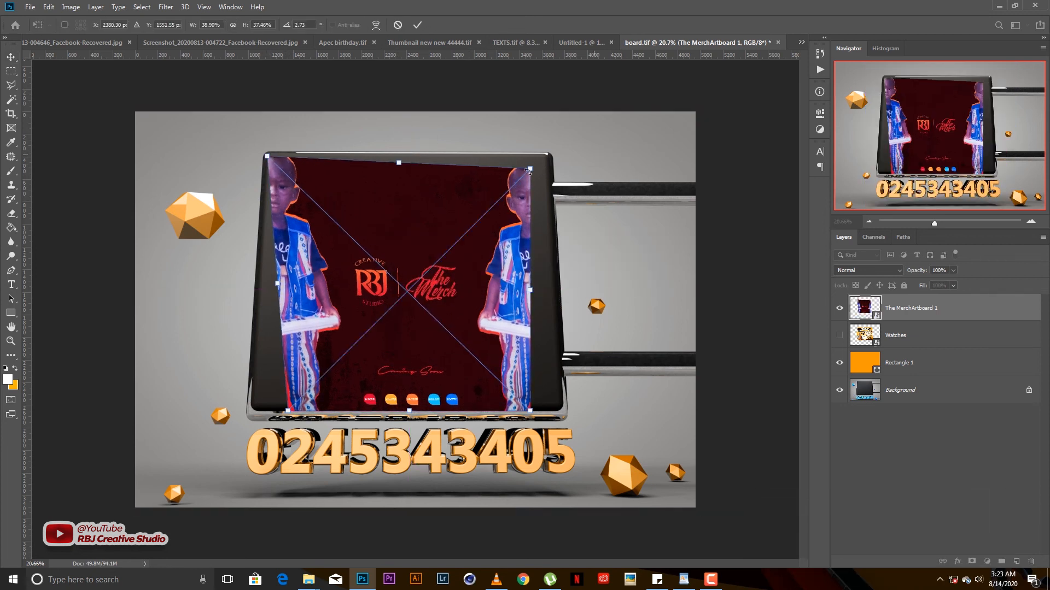
pyautogui.moveTo(534, 170); pyautogui.dragTo(545, 156)
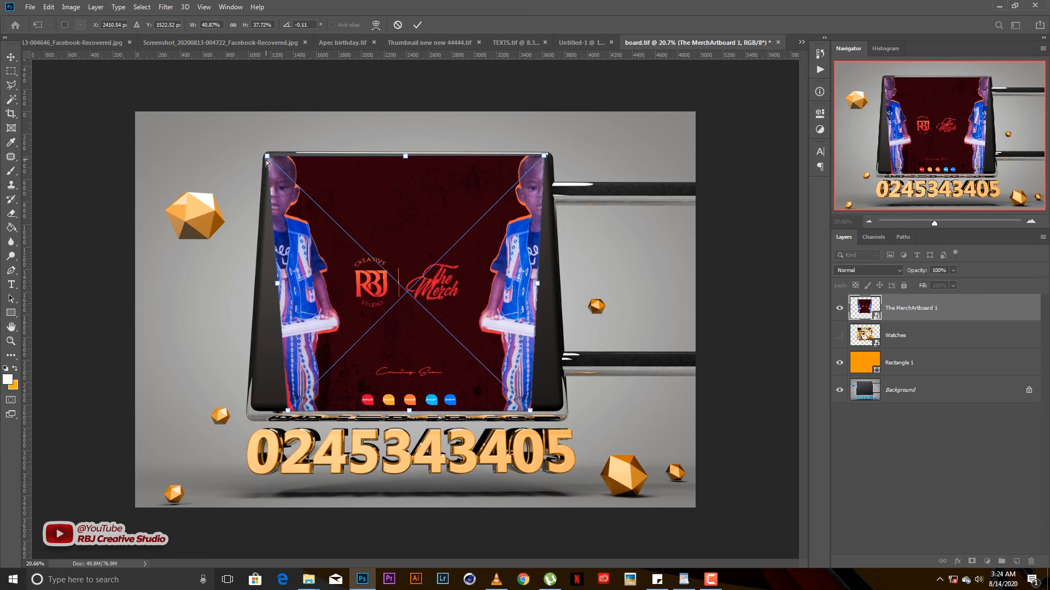
pyautogui.moveTo(268, 156)
pyautogui.mouseDown()
pyautogui.moveTo(277, 156)
pyautogui.moveTo(267, 156)
pyautogui.mouseUp()
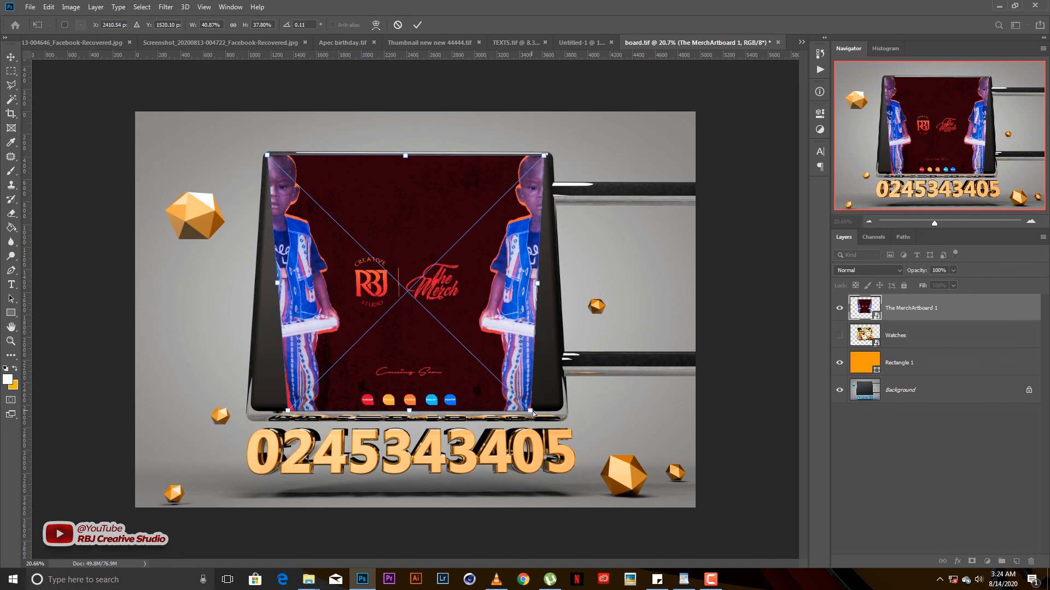
pyautogui.moveTo(533, 414); pyautogui.dragTo(560, 409)
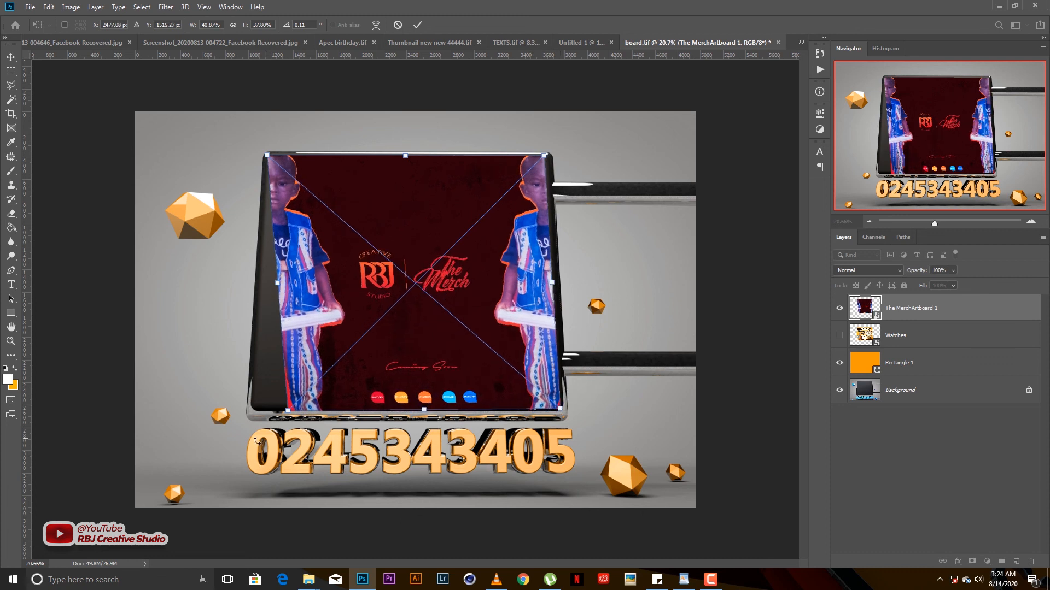
pyautogui.moveTo(288, 411); pyautogui.dragTo(253, 406)
pyautogui.press('Return')
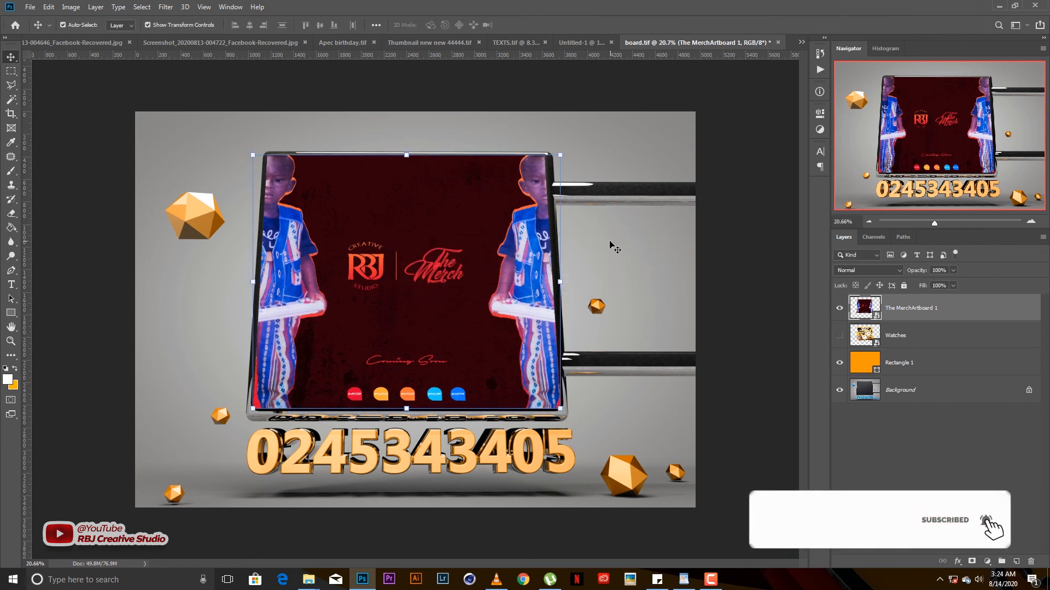
pyautogui.click(610, 246)
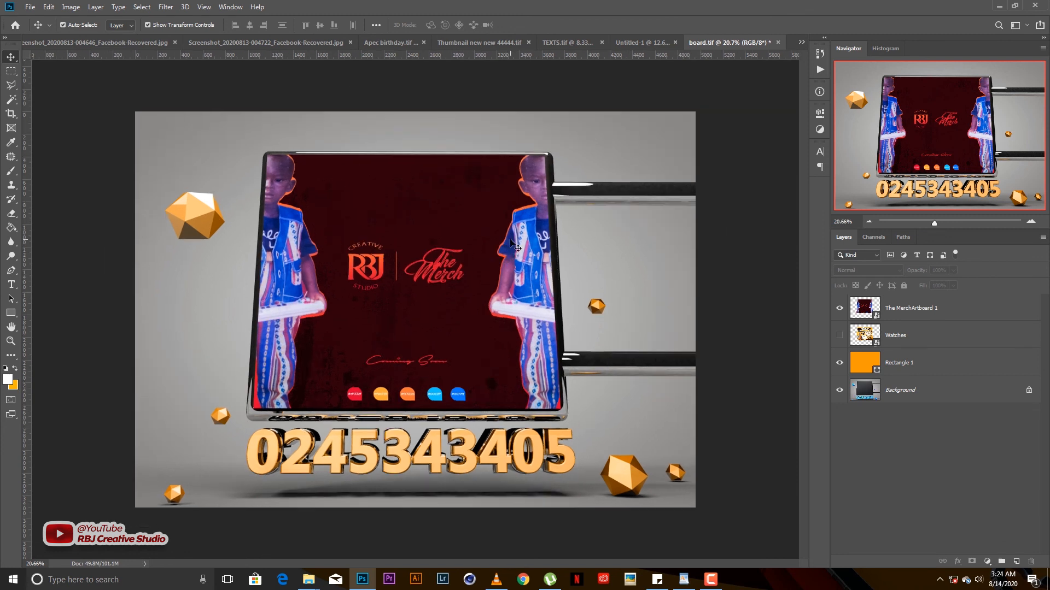
pyautogui.click(923, 364)
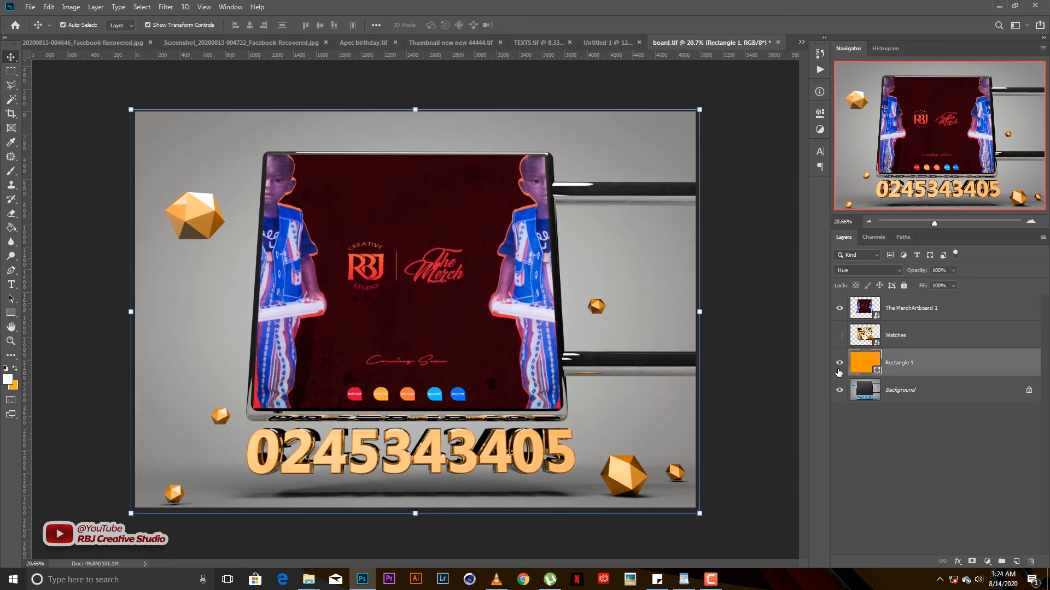
pyautogui.doubleClick(860, 363)
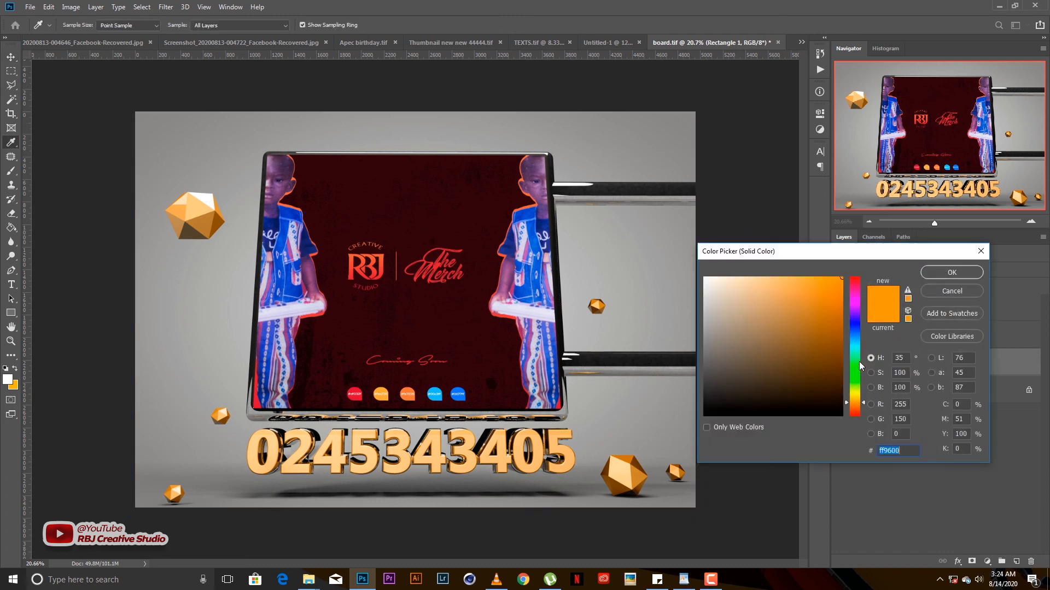
pyautogui.press('Return')
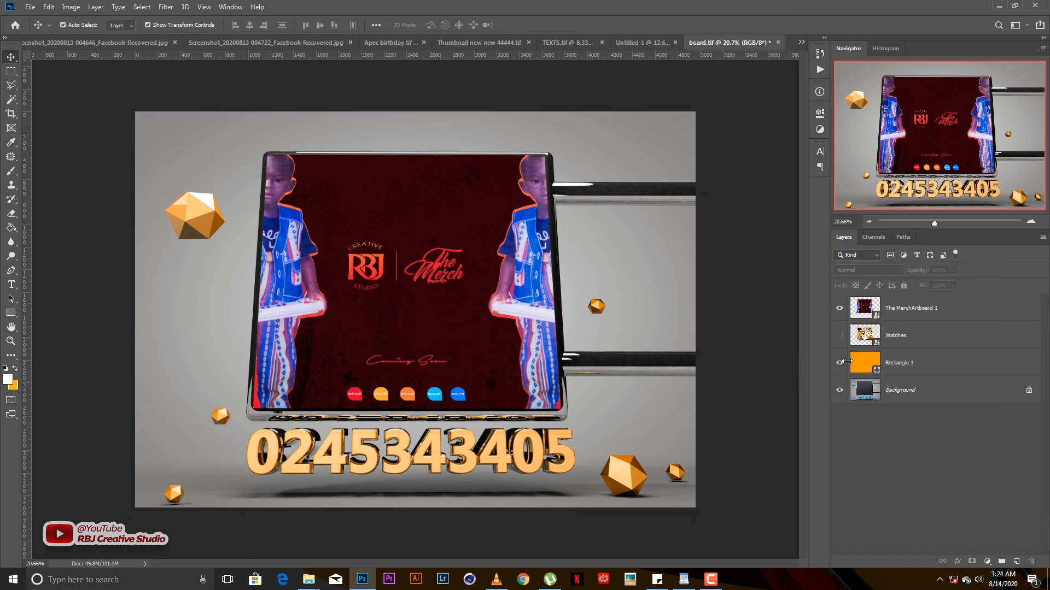
pyautogui.click(839, 367)
pyautogui.click(840, 364)
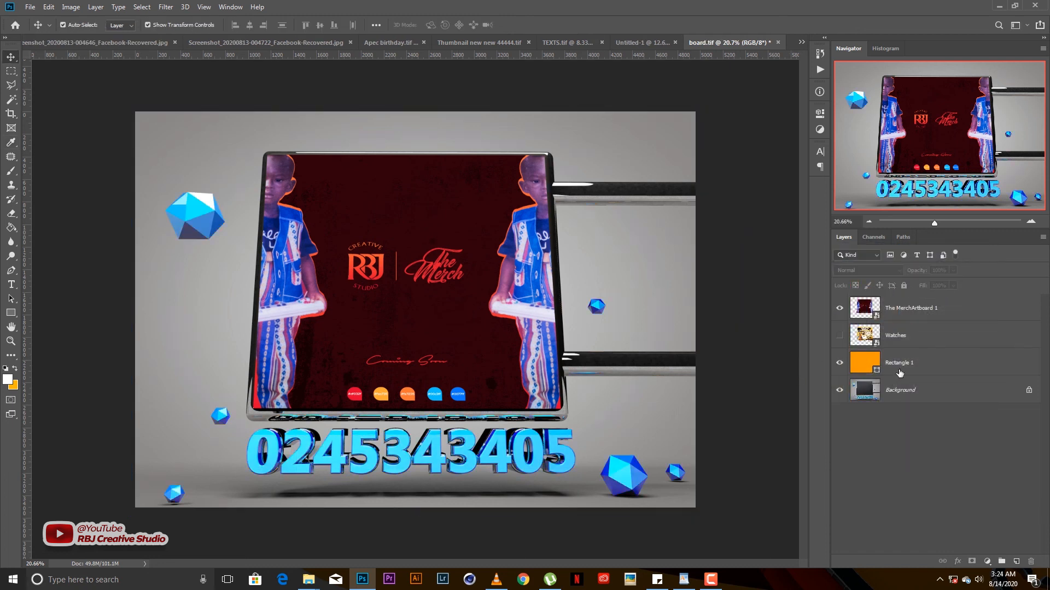
pyautogui.click(899, 370)
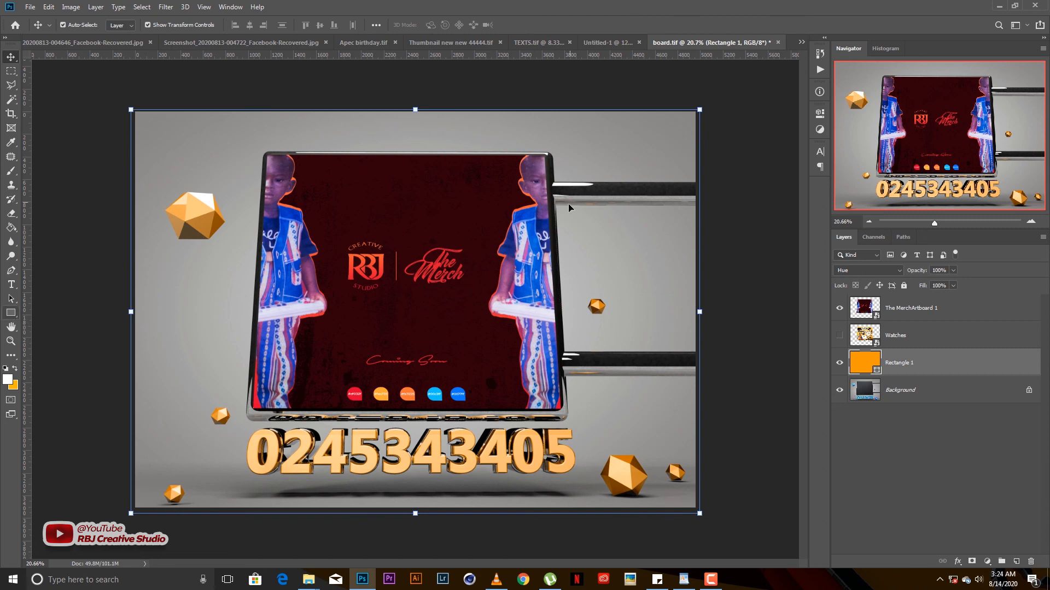
pyautogui.click(858, 272)
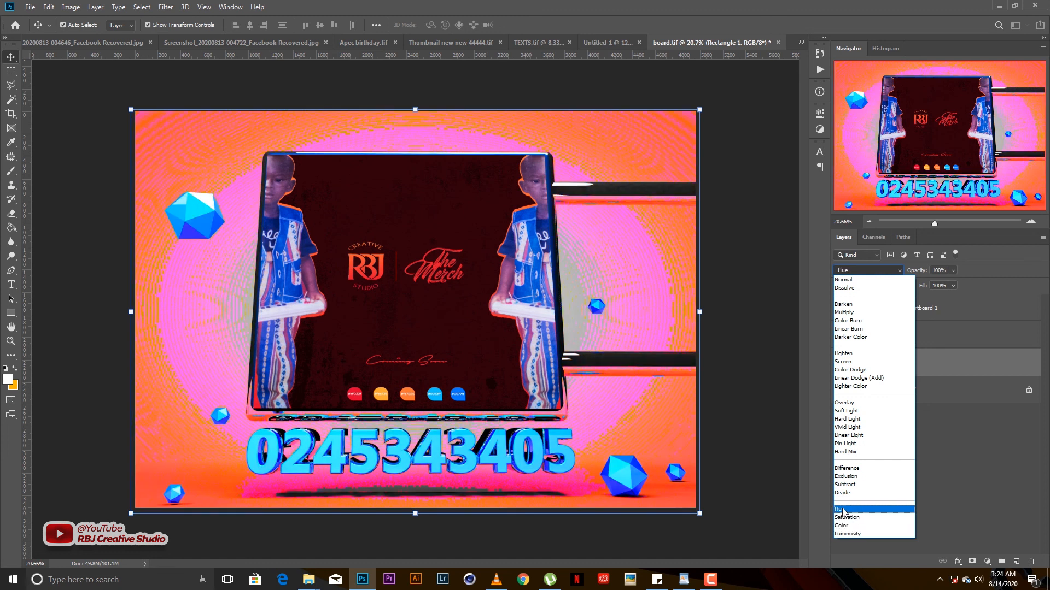
pyautogui.click(843, 512)
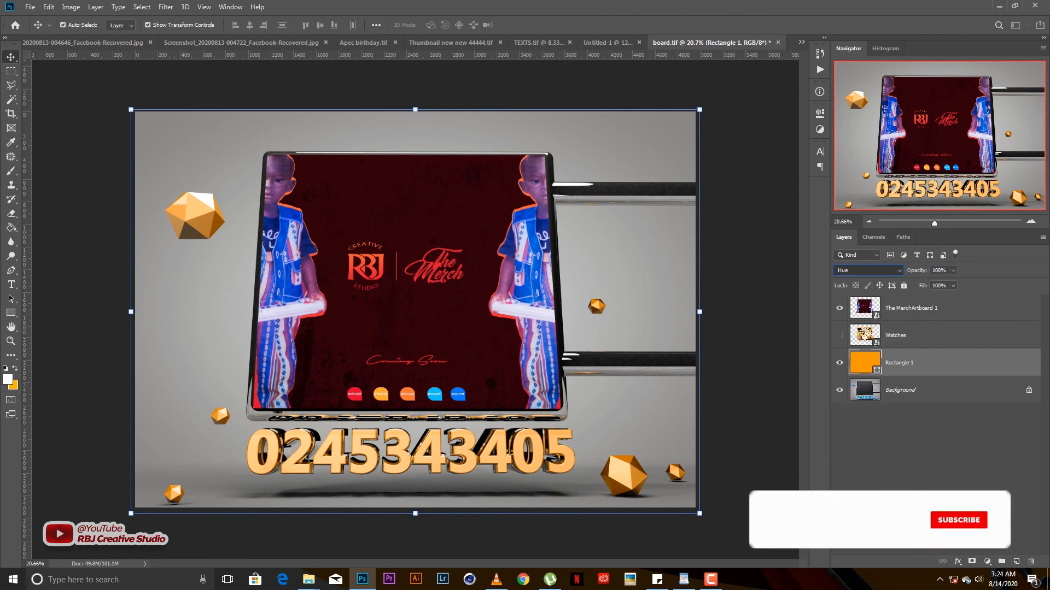
# - Deselect Rectangle 1 and switch from board.tif to the Untitled-1 Taurus document
pyautogui.click(746, 386)
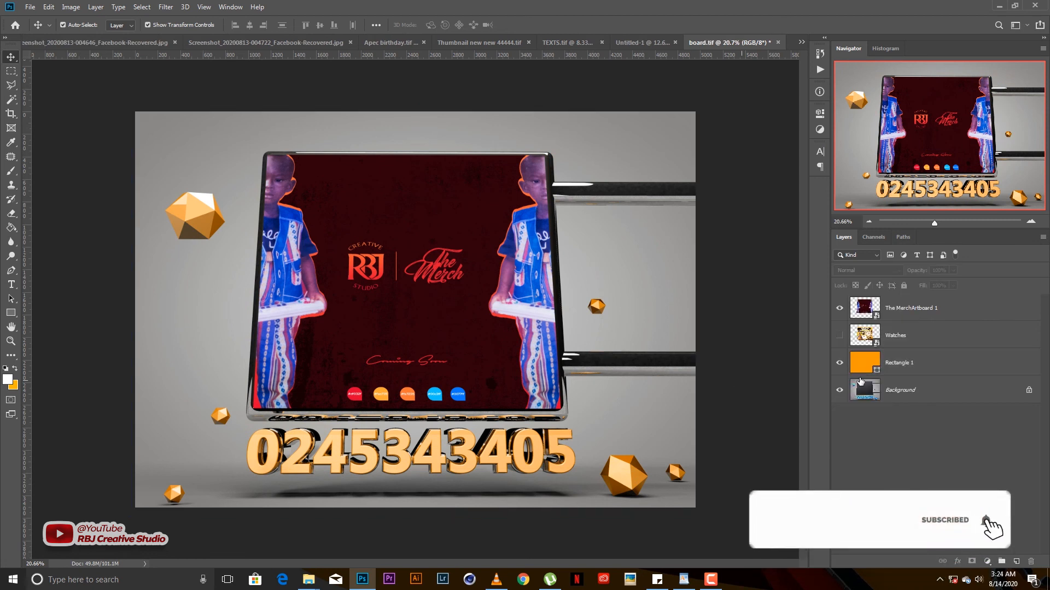
pyautogui.click(634, 46)
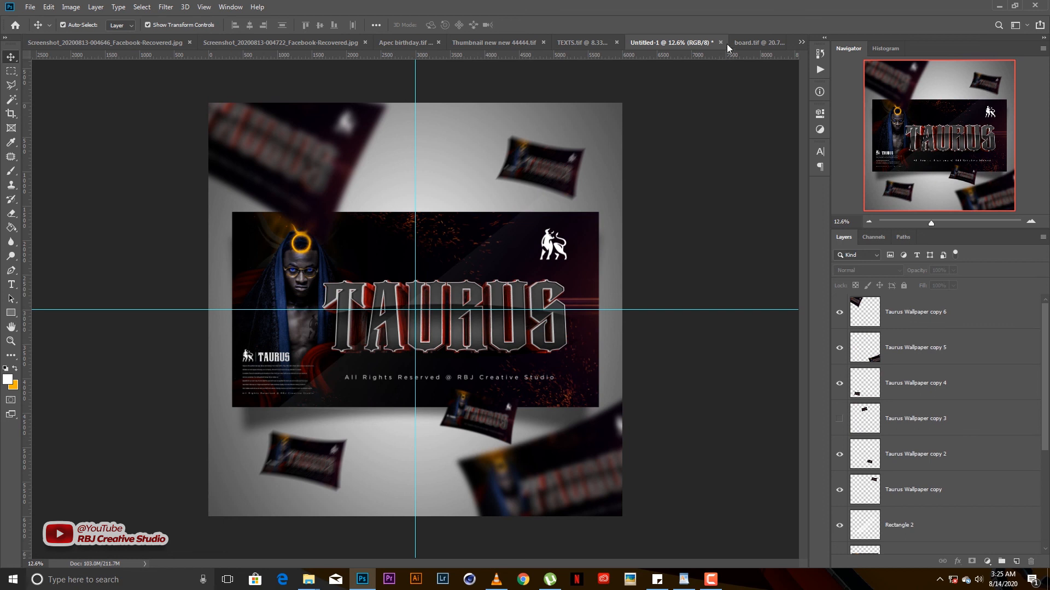
pyautogui.click(753, 42)
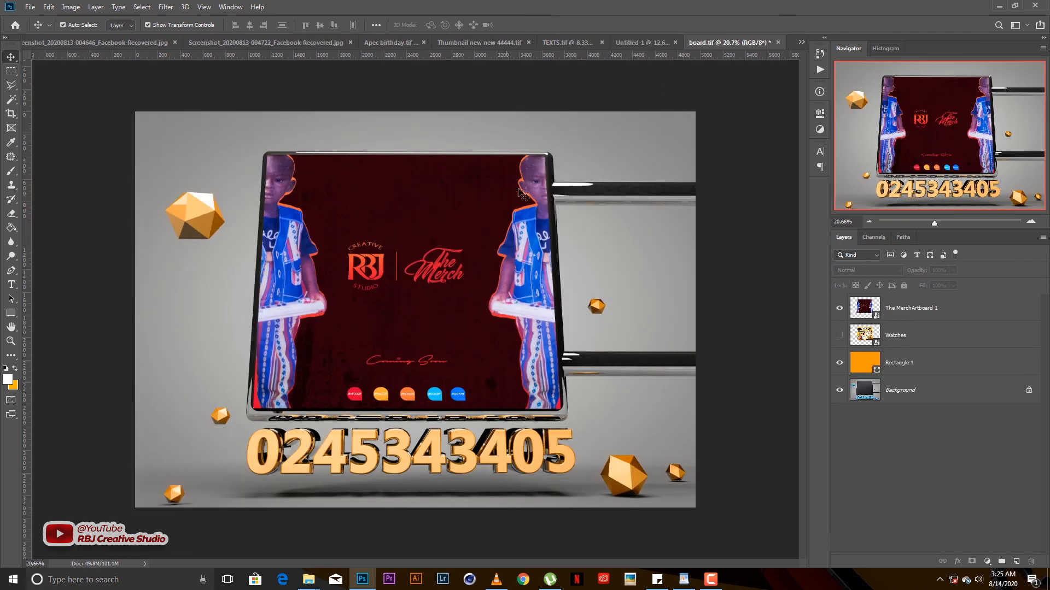
pyautogui.click(636, 42)
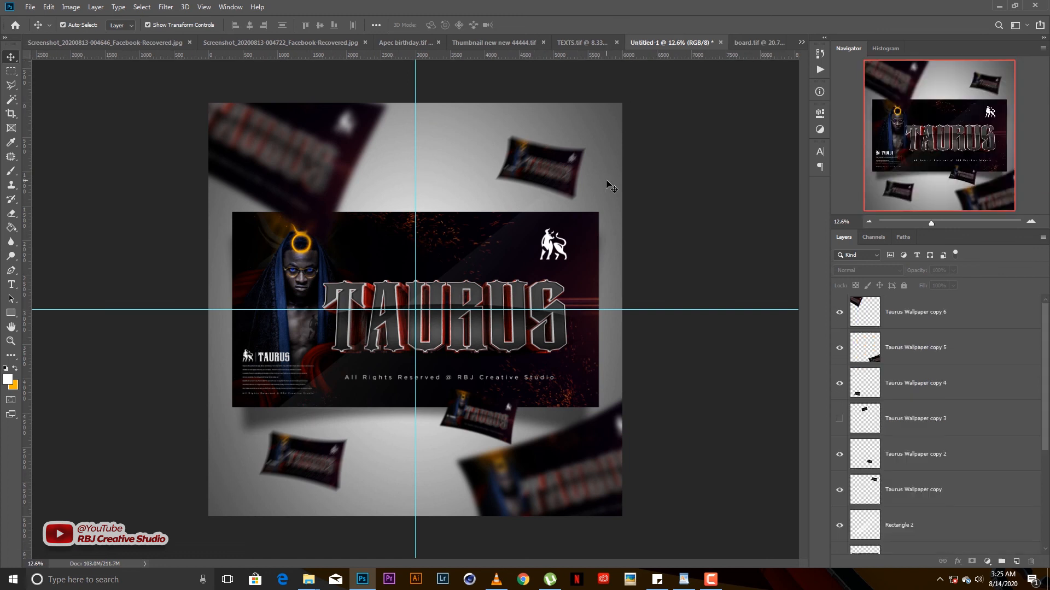